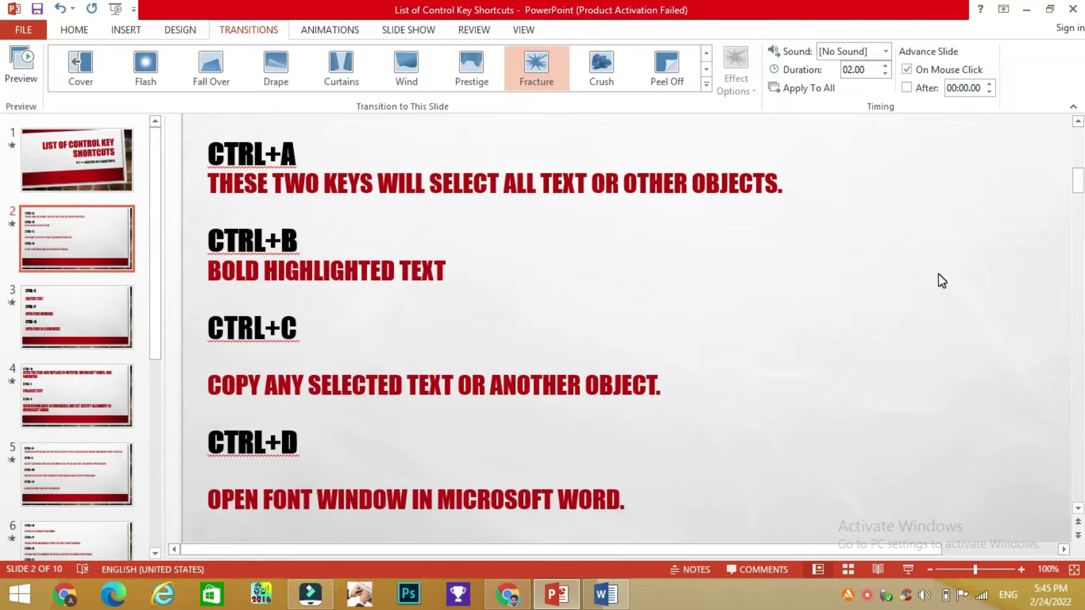
# - Bring the Word document with the Scholars Institute heading to the front from the taskbar
pyautogui.click(616, 598)
pyautogui.click(588, 370)
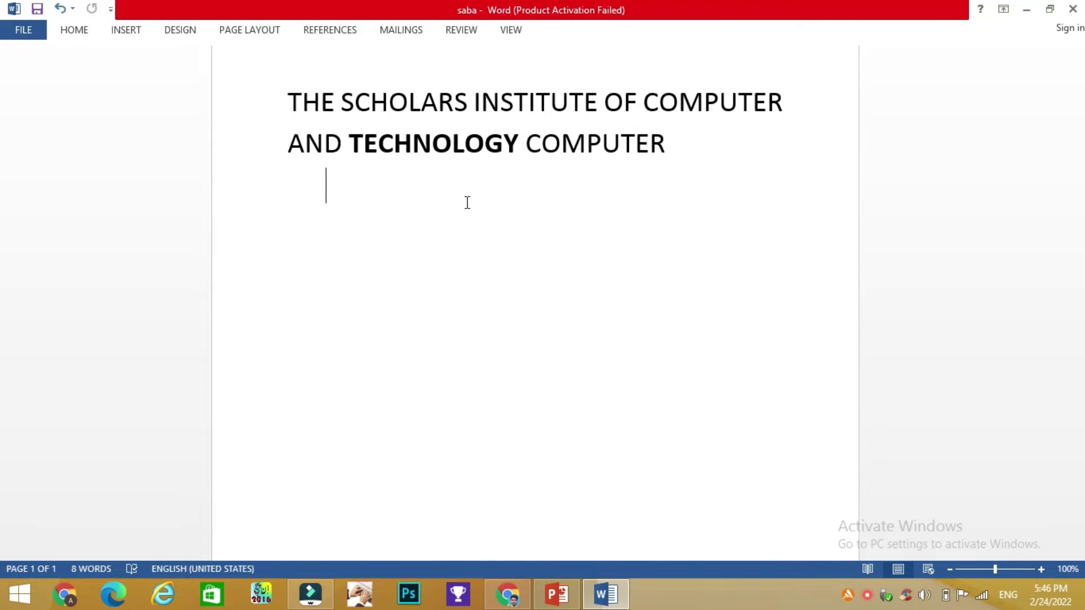
pyautogui.hotkey('ctrl', 'a')
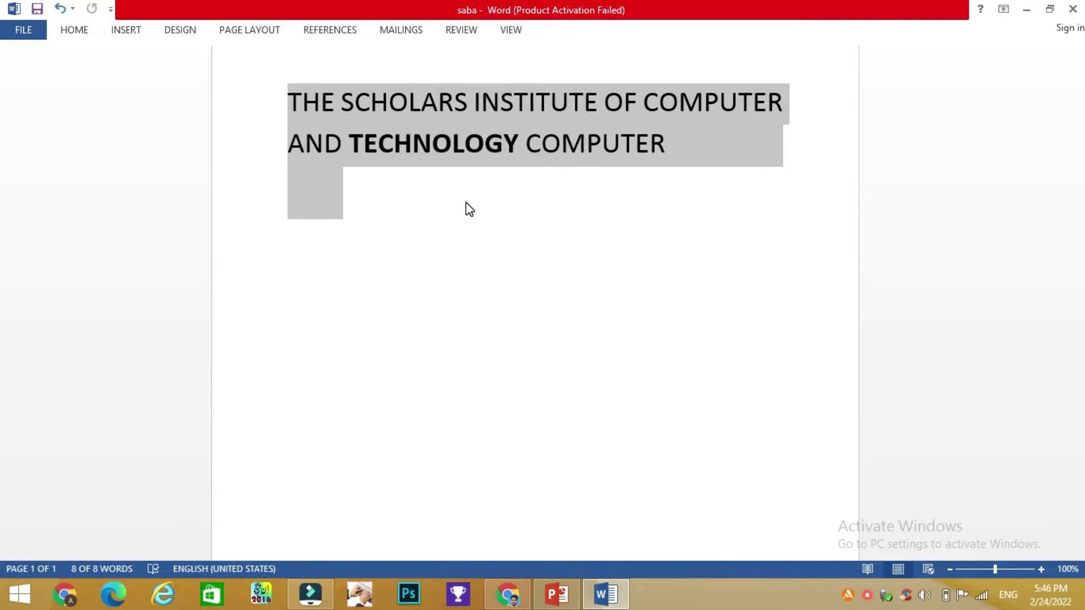
pyautogui.click(423, 190)
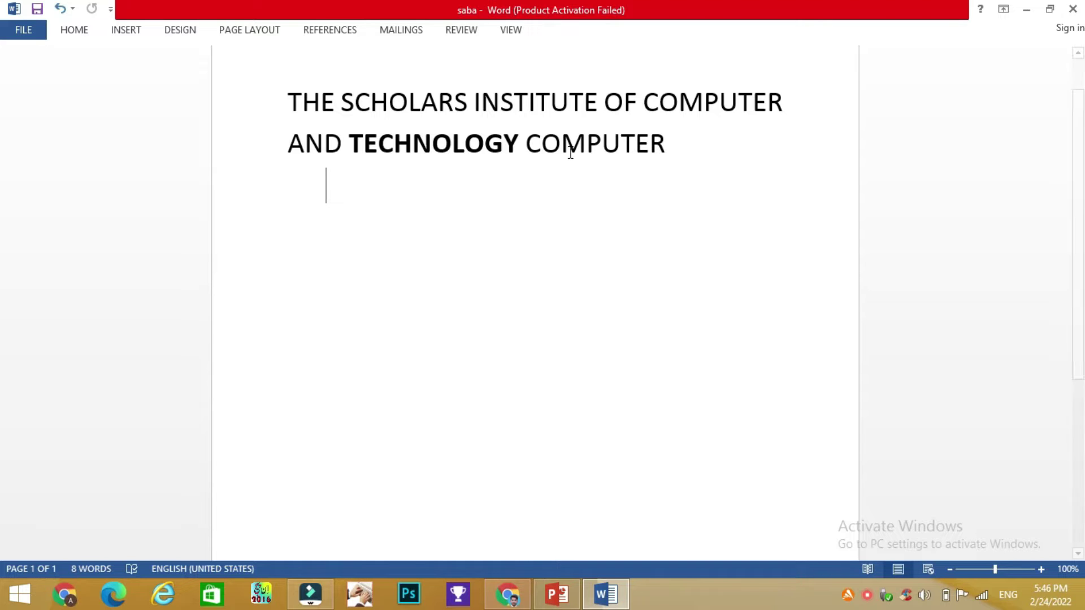
# - Select COMPUTER at the end of line one and bold it with Ctrl+B
pyautogui.click(645, 103)
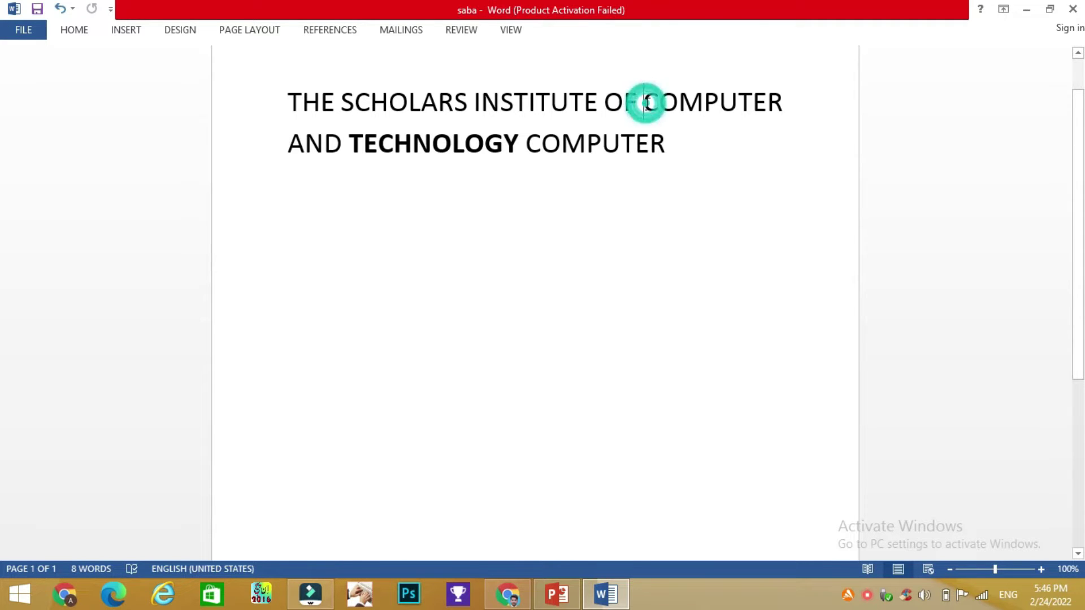
pyautogui.moveTo(644, 102); pyautogui.dragTo(780, 112)
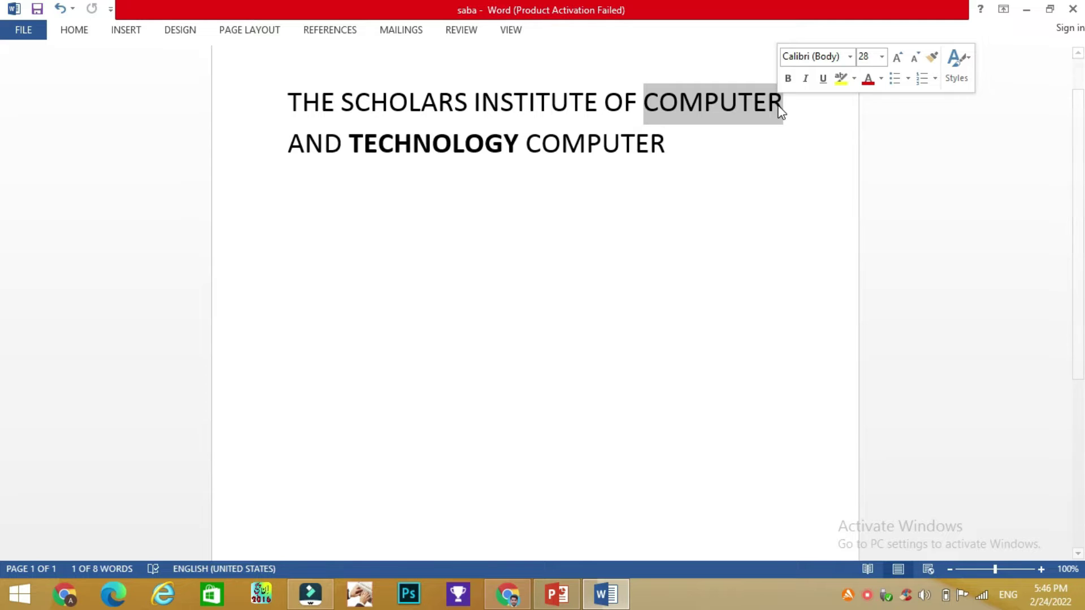
pyautogui.hotkey('ctrl', 'b')
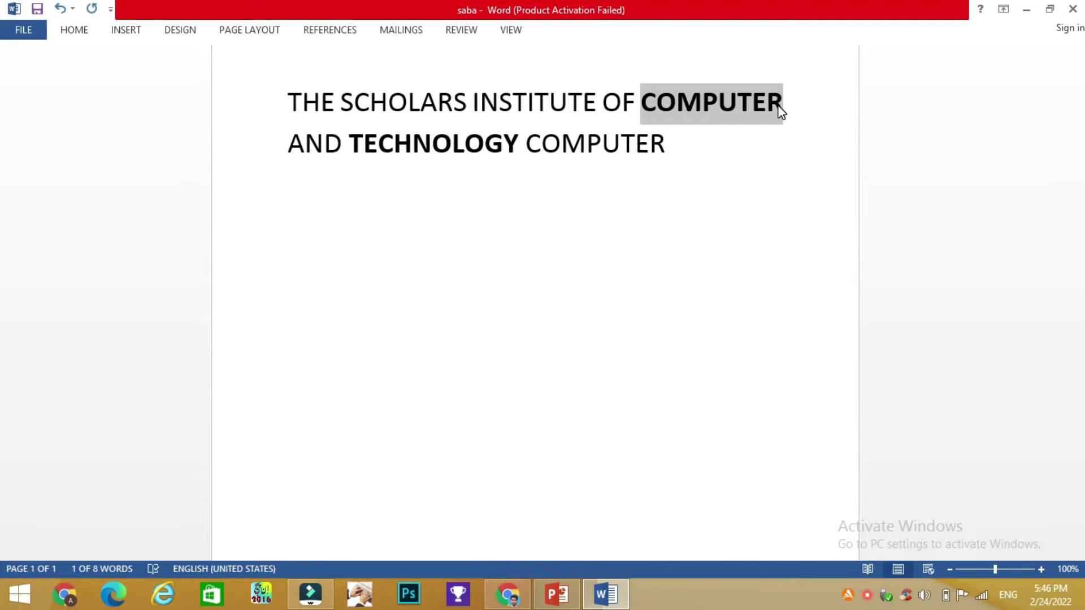
pyautogui.click(743, 136)
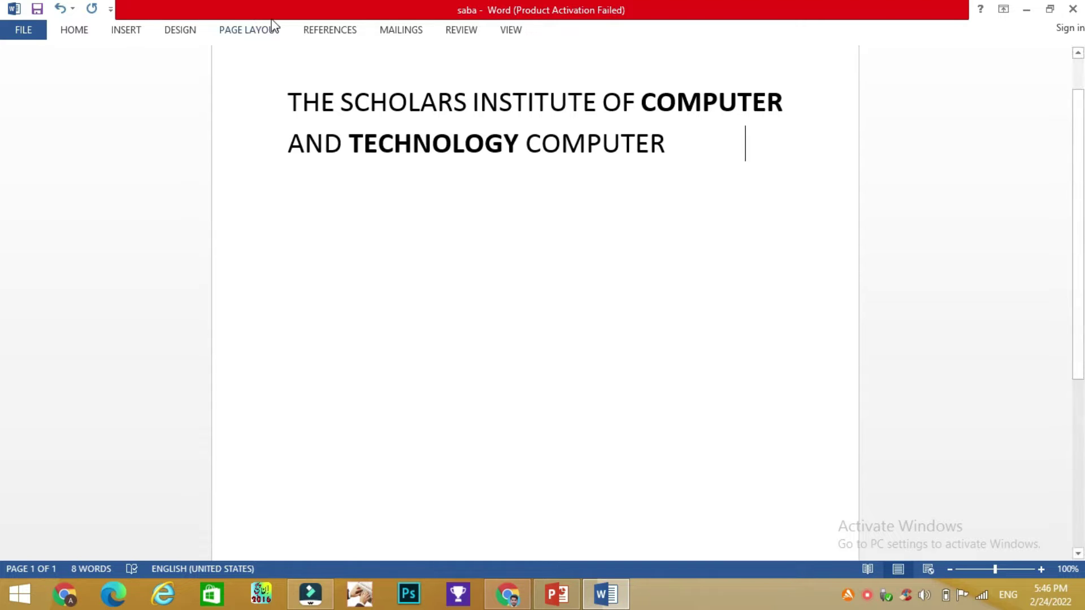
# - Copy SCHOLARS and paste it onto a new third line after line two
pyautogui.click(341, 101)
pyautogui.moveTo(341, 101); pyautogui.dragTo(464, 105)
pyautogui.hotkey('ctrl', 'c')
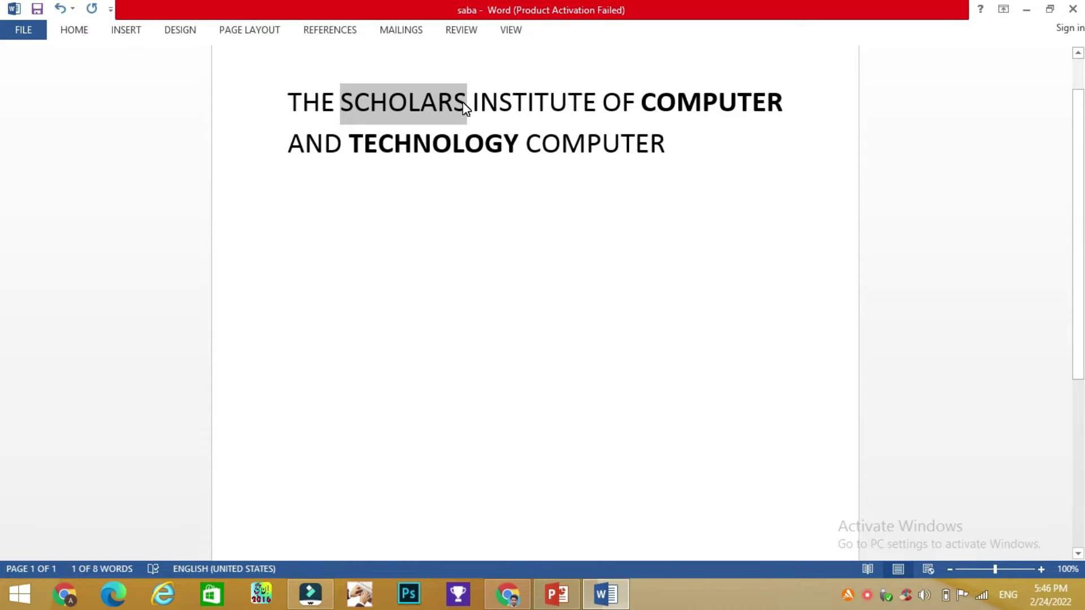
pyautogui.click(689, 151)
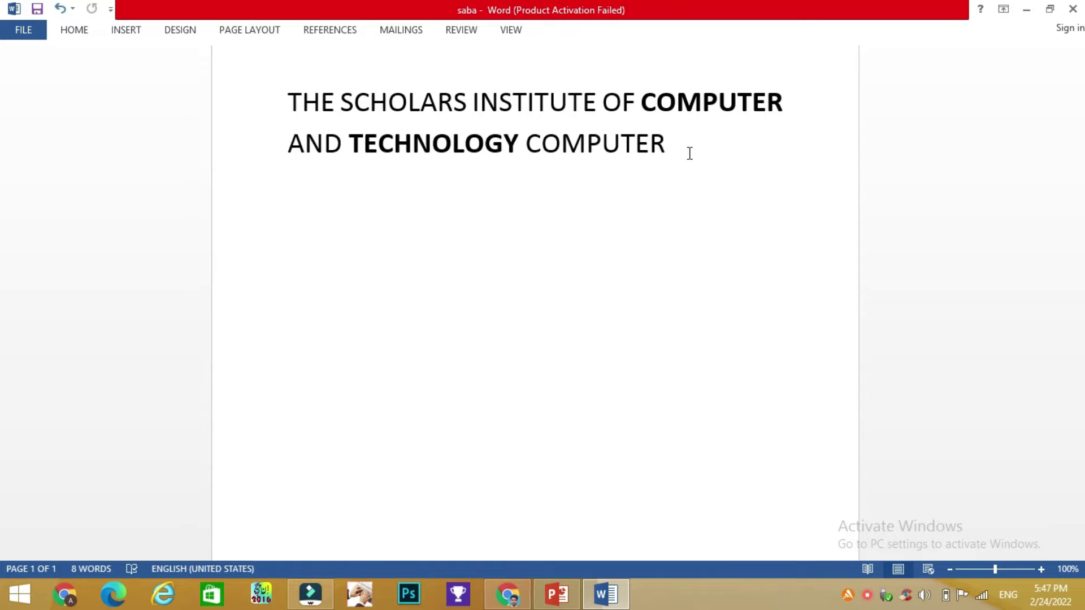
pyautogui.hotkey('ctrl', 'v')
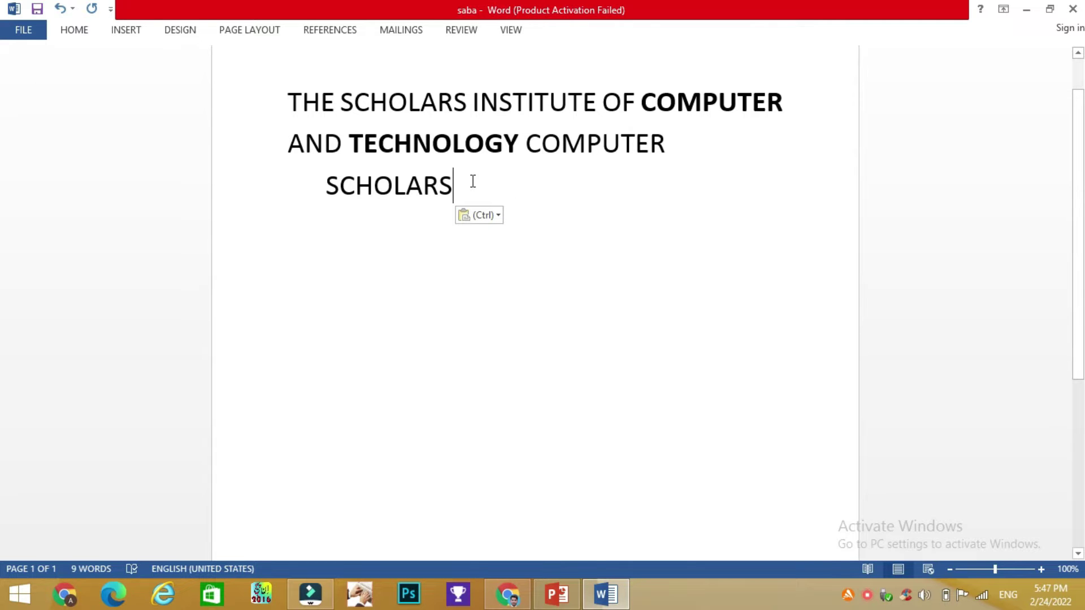
# - Show the Font dialog with Ctrl+D, dismiss it with OK, and return to PowerPoint
pyautogui.hotkey('ctrl', 'd')
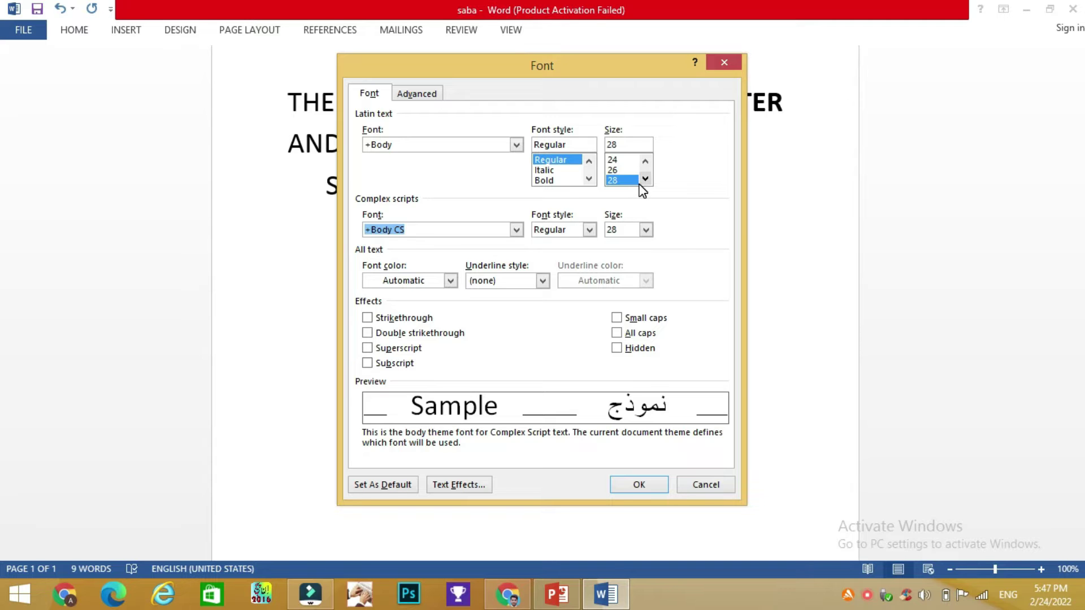
pyautogui.click(637, 487)
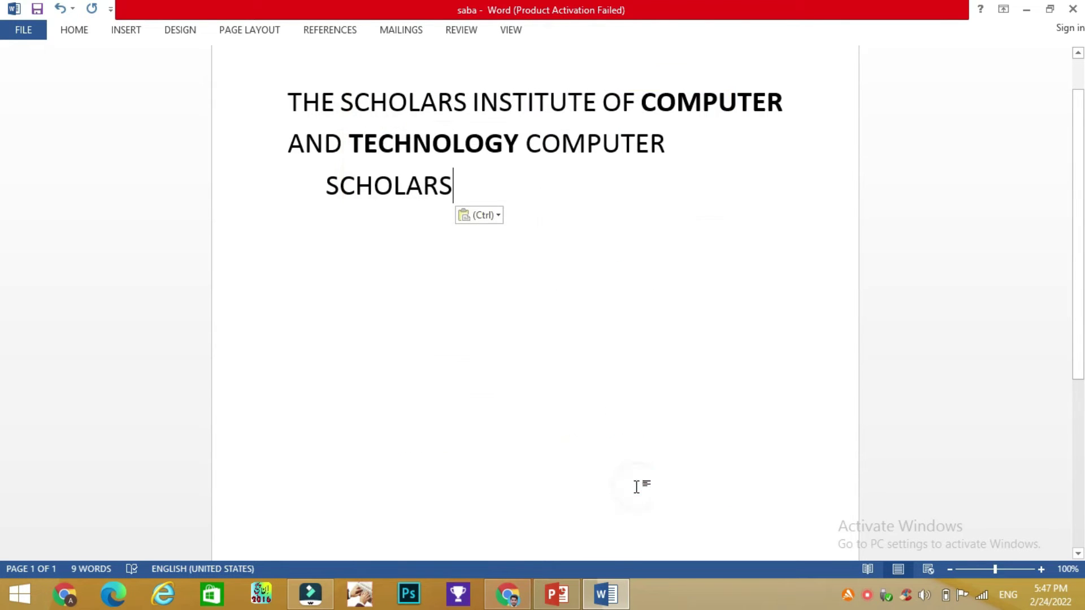
pyautogui.click(562, 598)
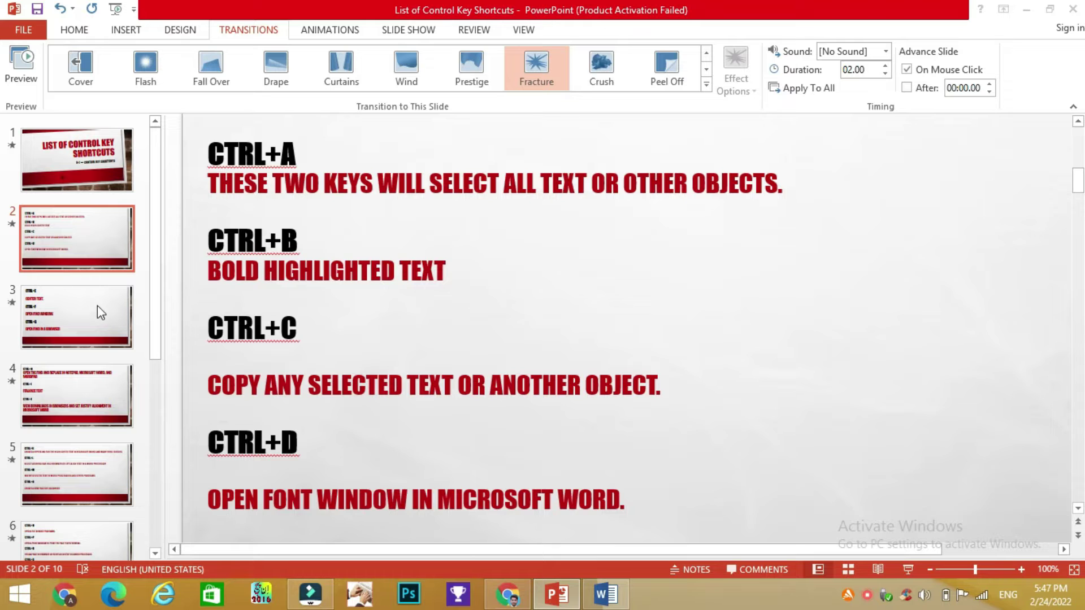
# - Scroll to slide 3, which covers CTRL+E, CTRL+F and CTRL+G
pyautogui.scroll(-1, 303, 420)
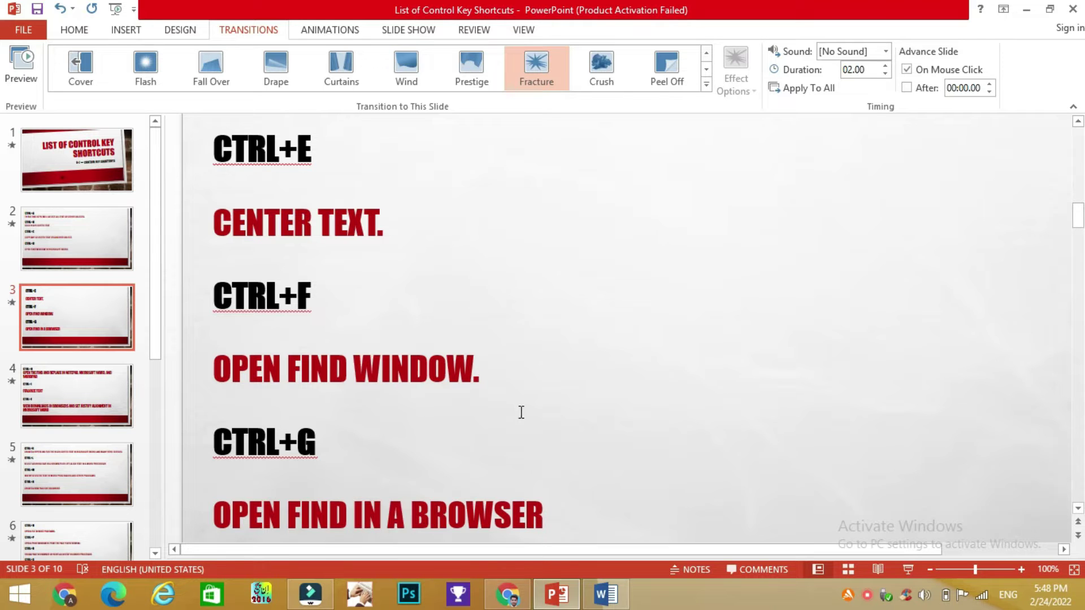
# - Centre the SCHOLARS paragraph with Ctrl+E, then left-align all three lines again with Ctrl+L
pyautogui.click(614, 602)
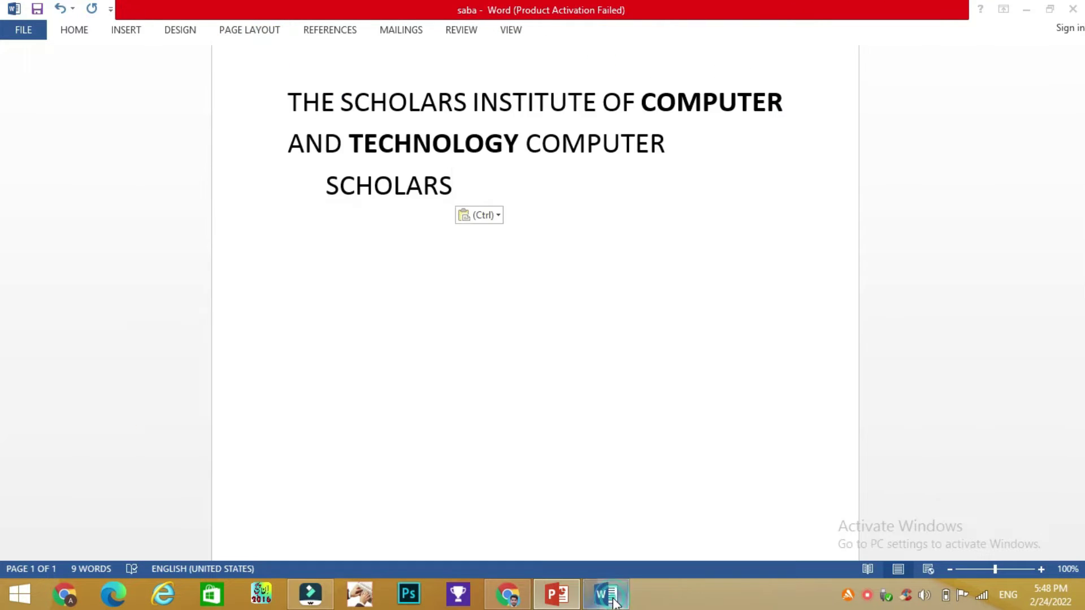
pyautogui.press('Return')
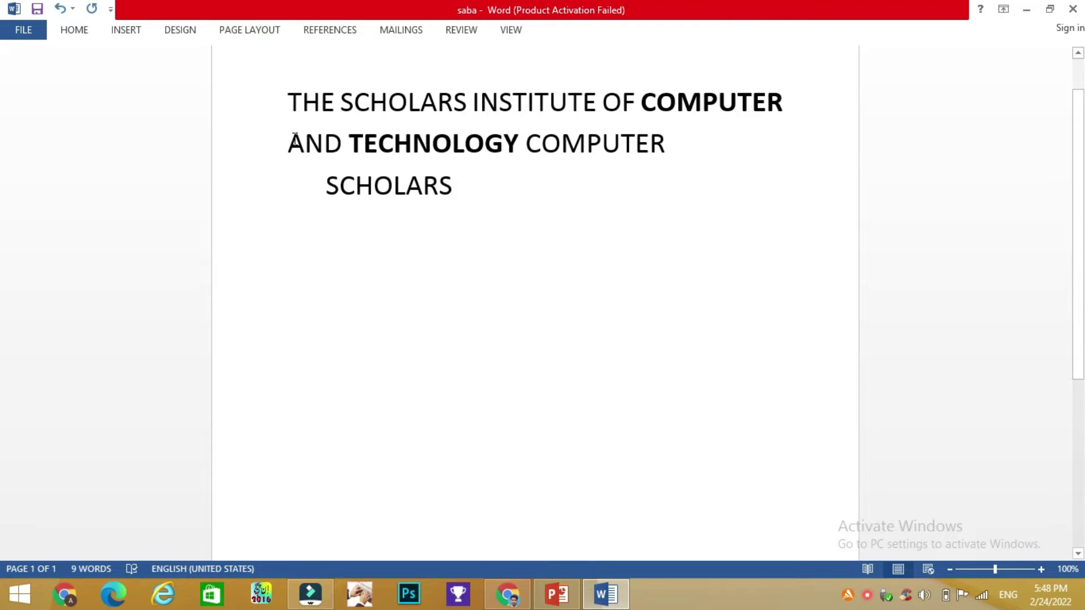
pyautogui.click(325, 186)
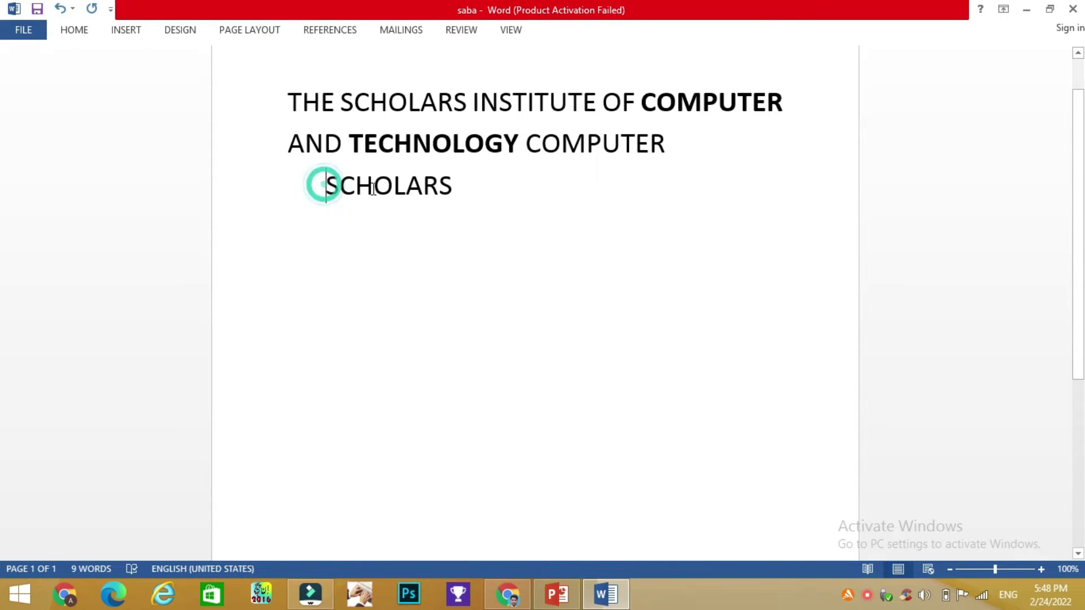
pyautogui.moveTo(373, 189); pyautogui.dragTo(457, 190)
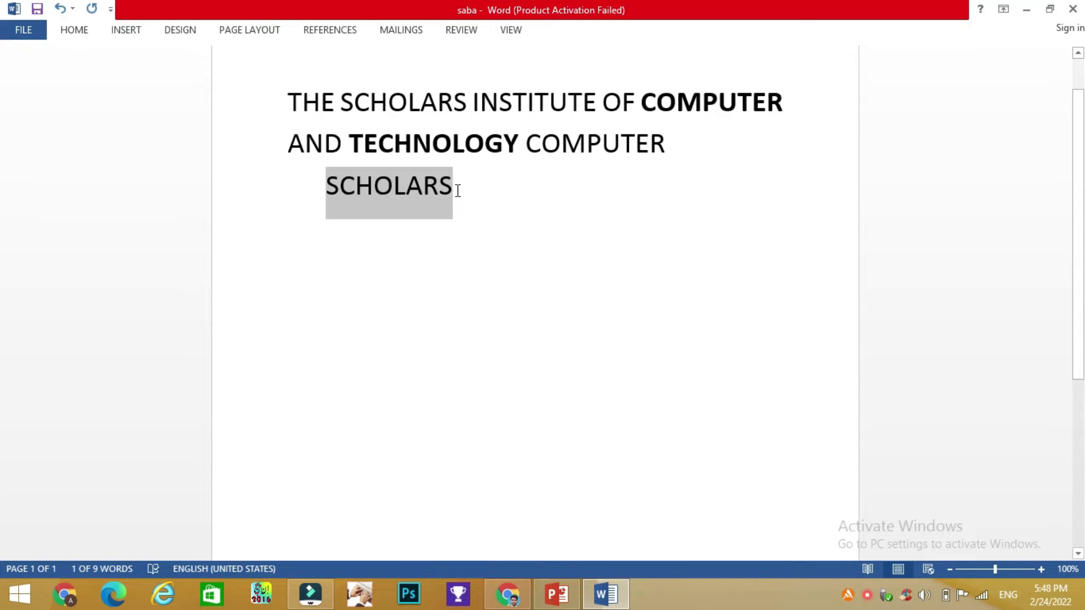
pyautogui.hotkey('ctrl', 'e')
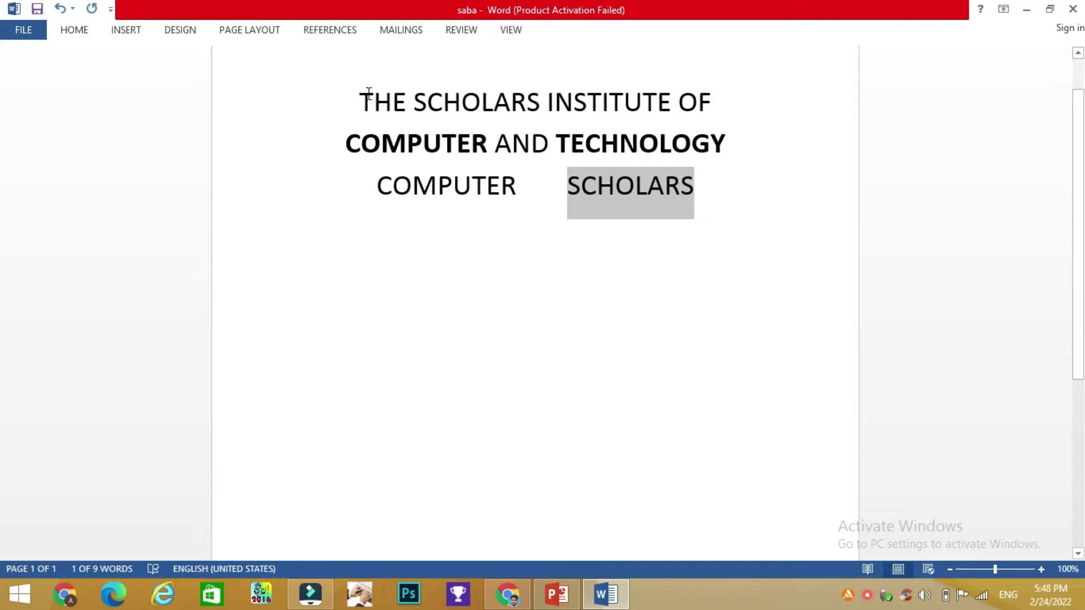
pyautogui.moveTo(362, 97); pyautogui.dragTo(699, 202)
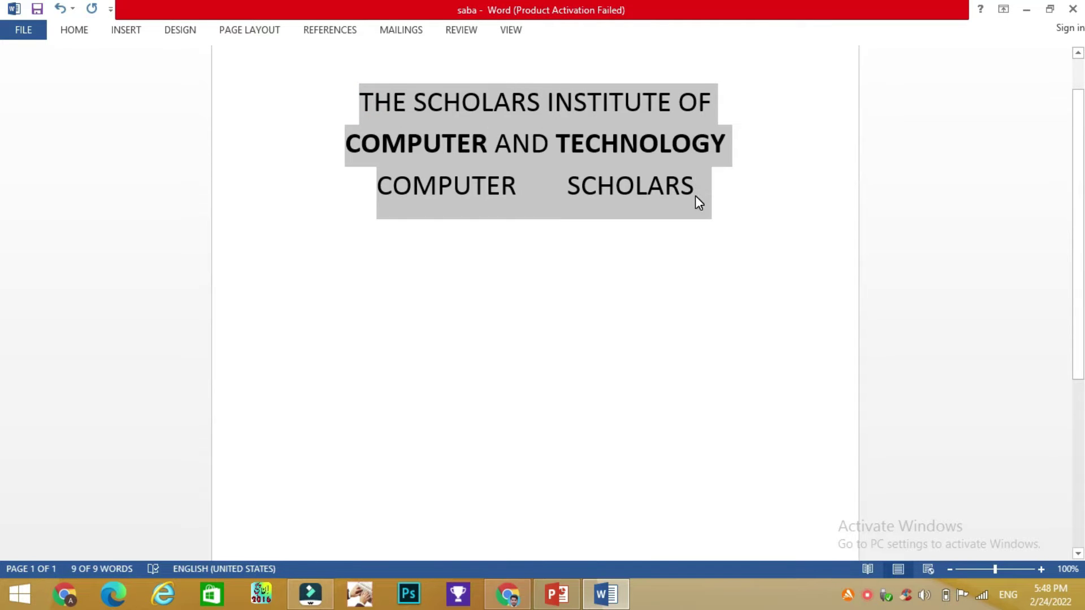
pyautogui.hotkey('ctrl', 'l')
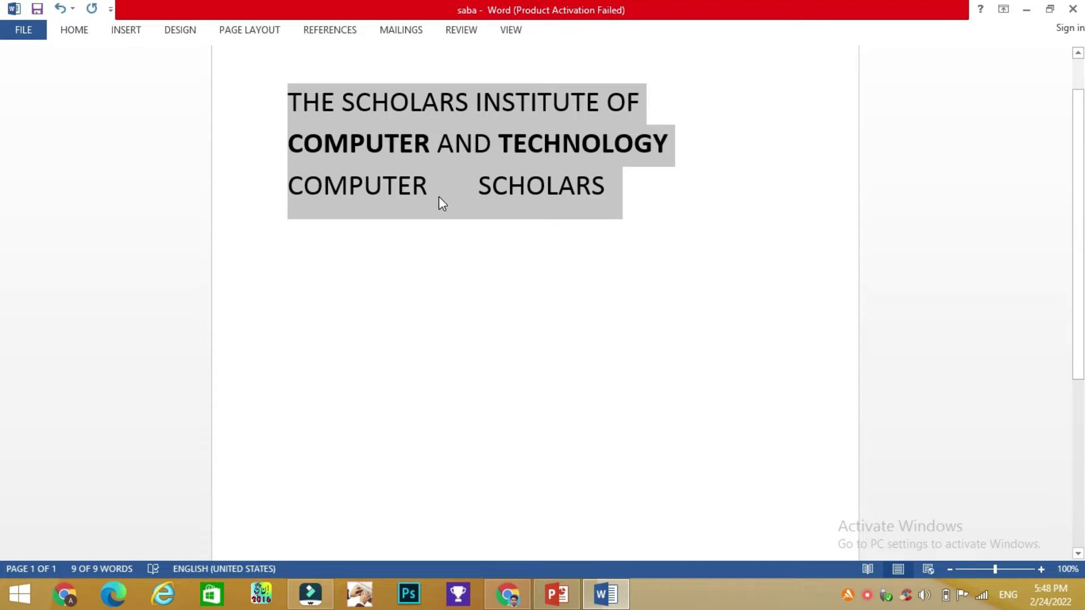
# - Put SCHOLARS in its own centred paragraph below a blank line, then return to PowerPoint
pyautogui.click(496, 171)
pyautogui.click(480, 180)
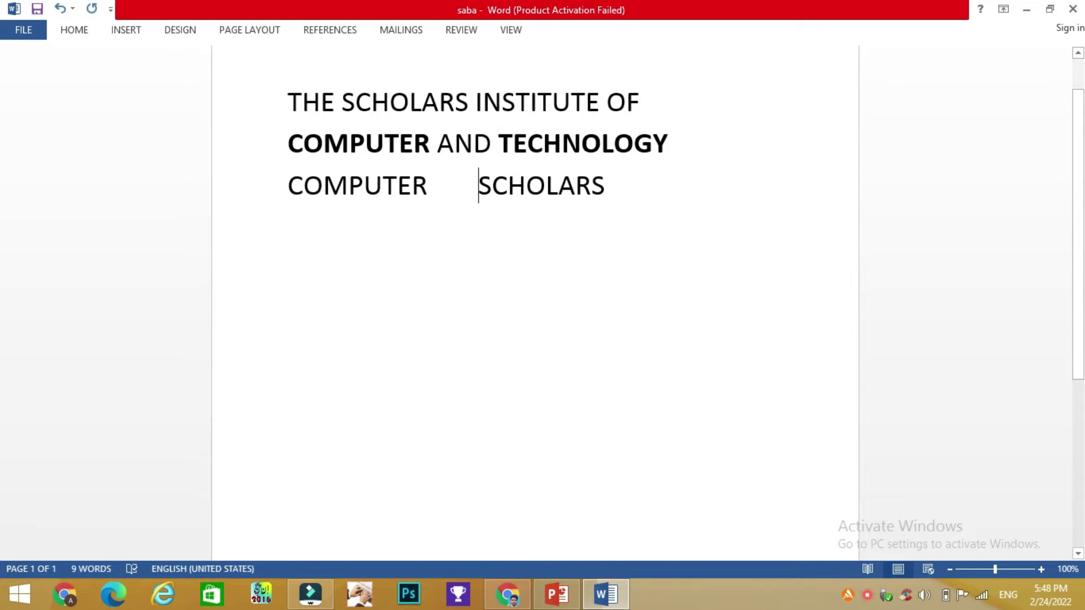
pyautogui.press('Return')
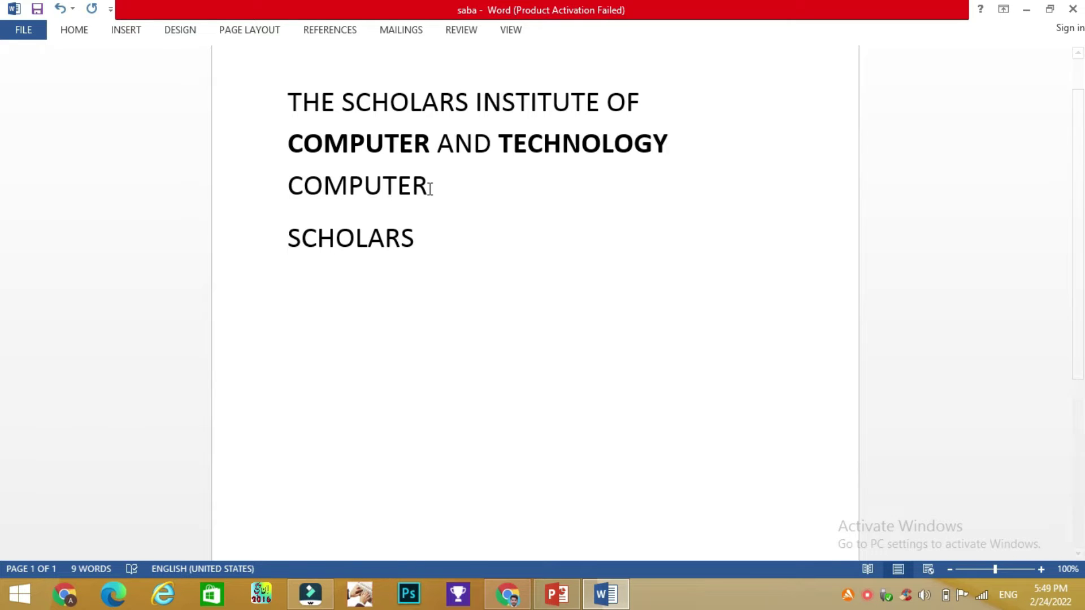
pyautogui.press('Return')
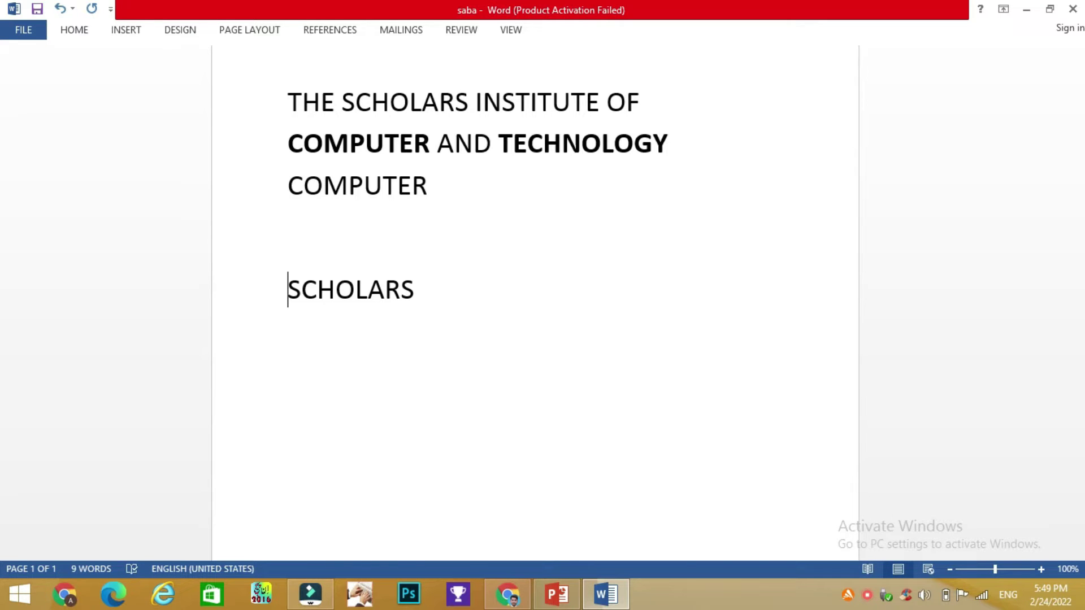
pyautogui.moveTo(286, 293); pyautogui.dragTo(413, 300)
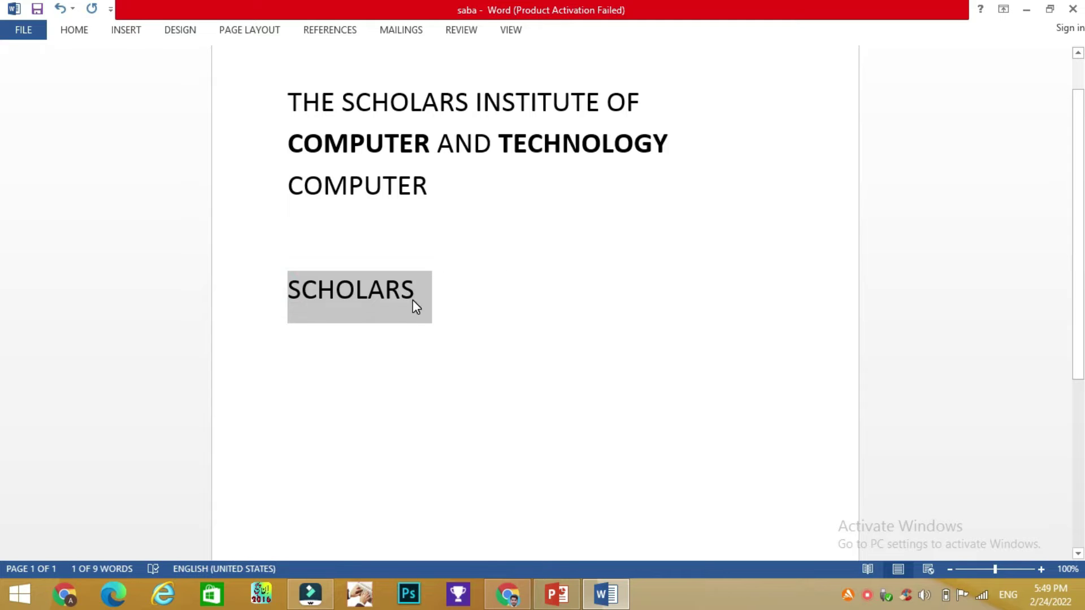
pyautogui.hotkey('ctrl', 'e')
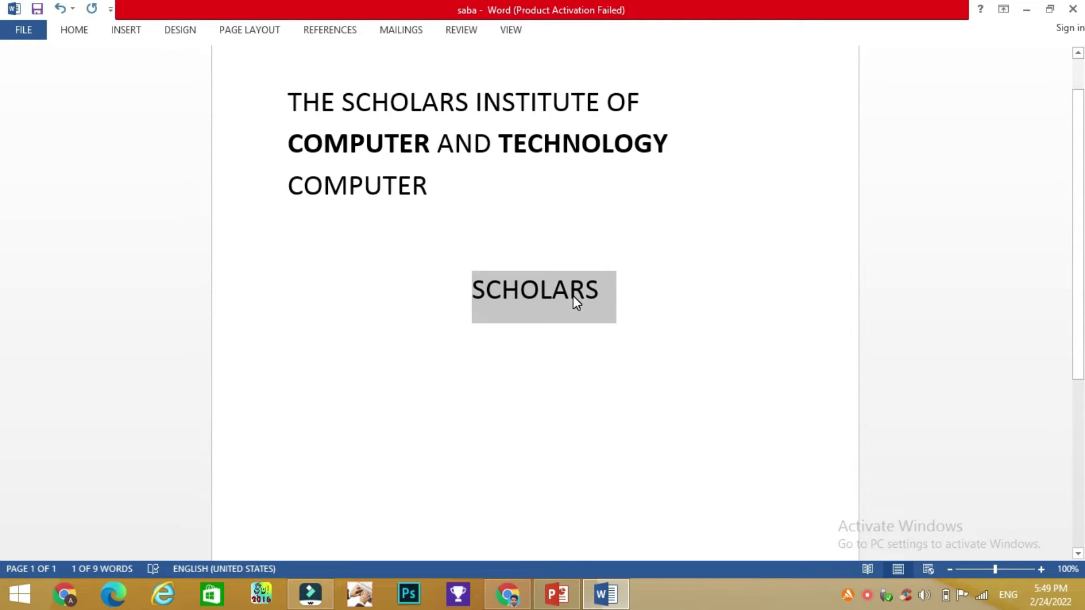
pyautogui.click(558, 599)
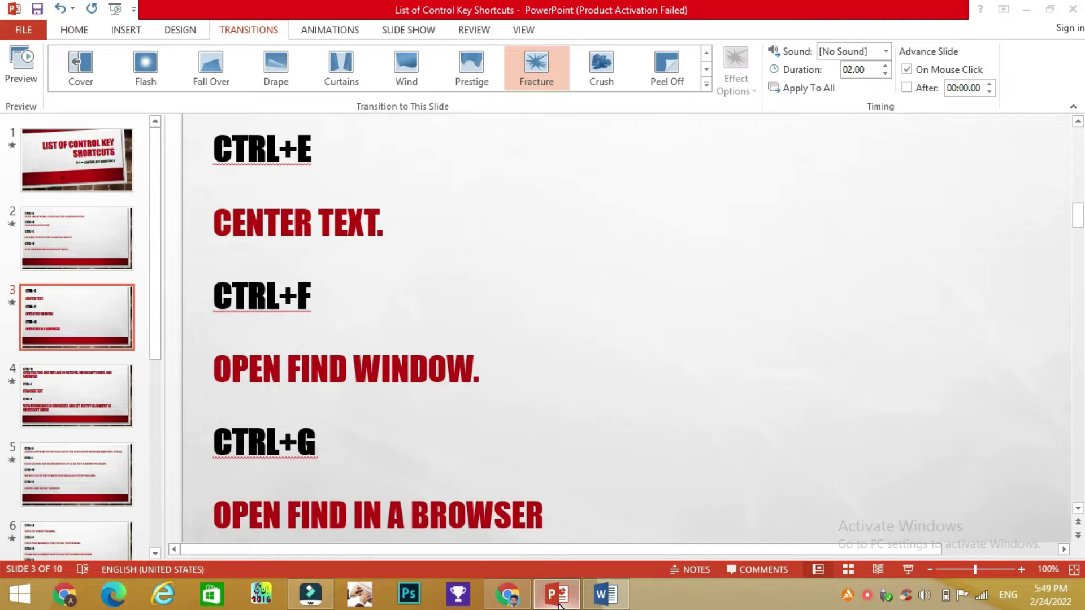
# - Back in Word, open the Navigation search pane with Ctrl+F, showing the TECHNOLOGY match
pyautogui.click(602, 598)
pyautogui.click(602, 598)
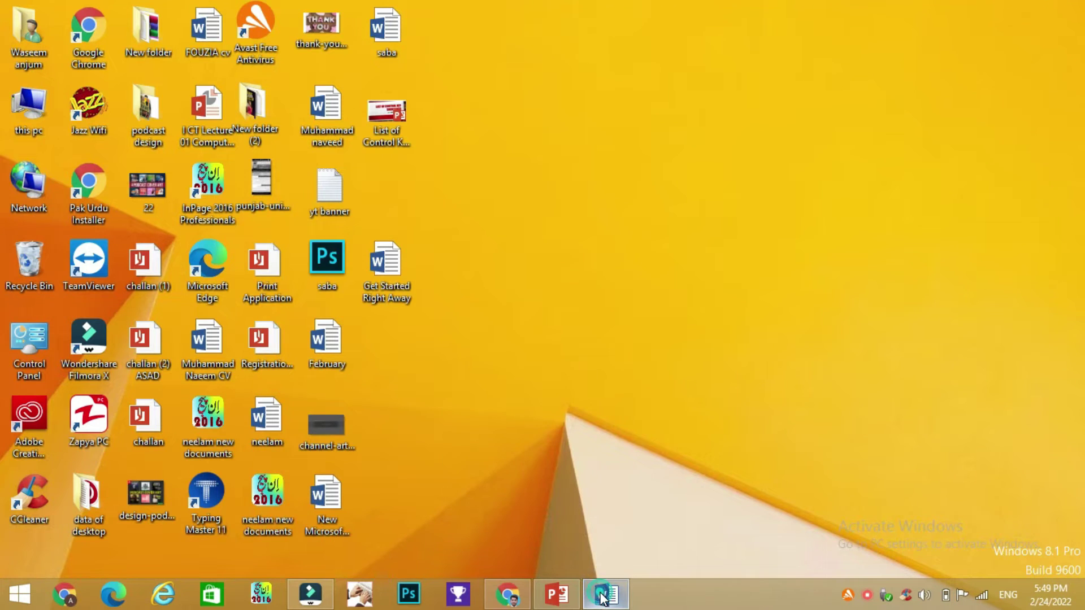
pyautogui.click(602, 598)
pyautogui.click(445, 361)
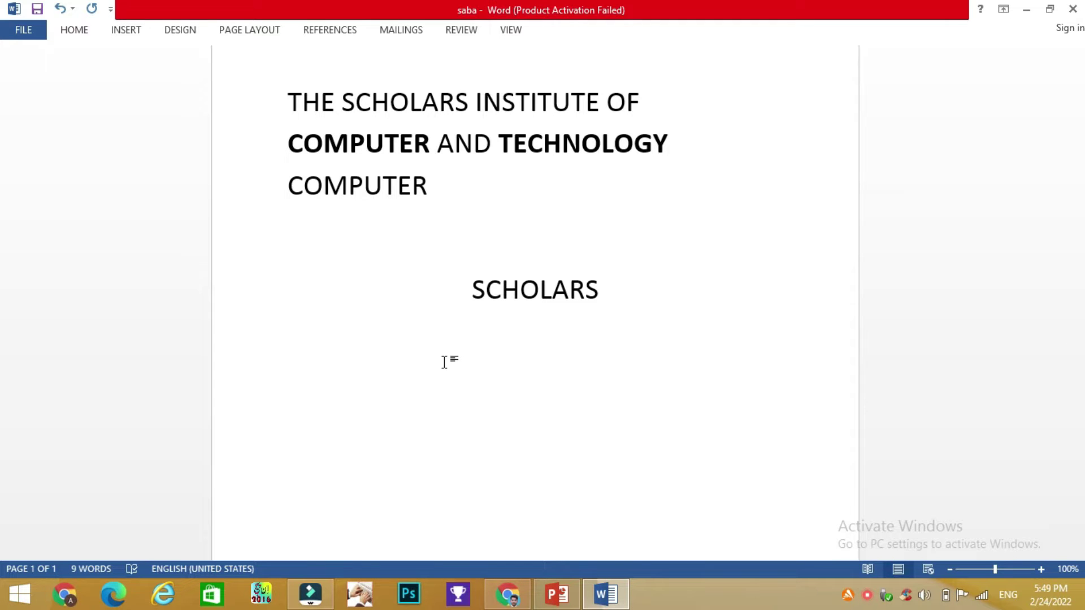
pyautogui.hotkey('ctrl', 'f')
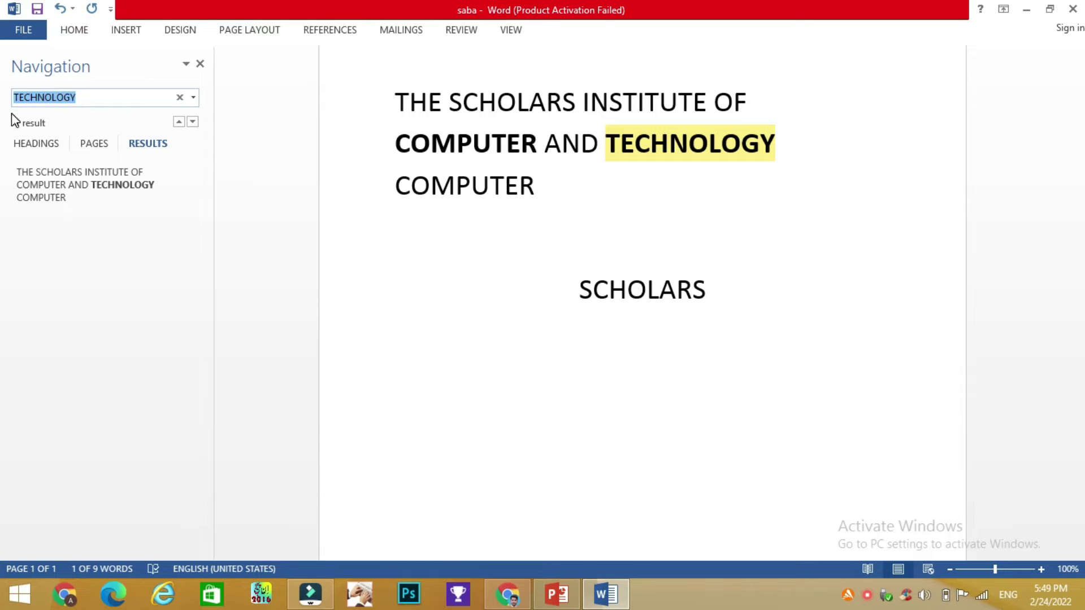
# - Clear the TECHNOLOGY search and search for INSTITUTE, then briefly show and minimize PowerPoint
pyautogui.click(180, 99)
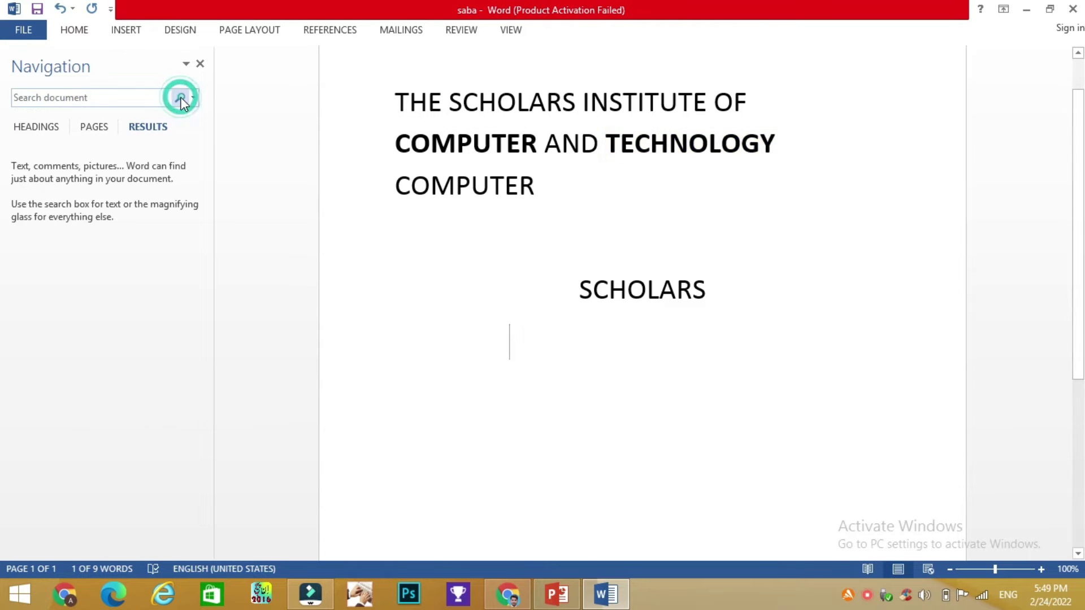
pyautogui.click(102, 97)
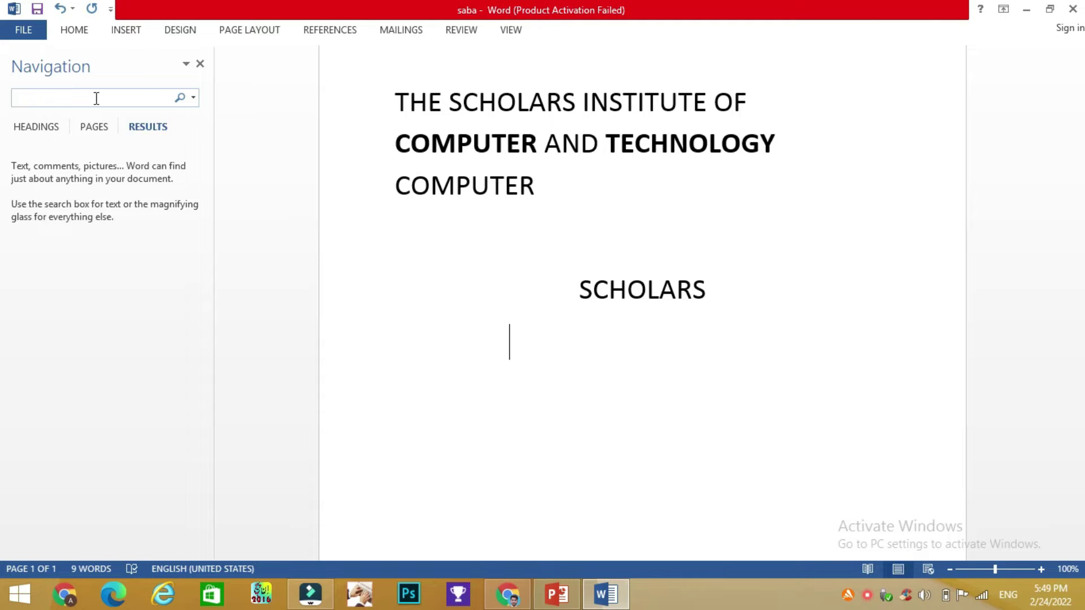
pyautogui.click(97, 98)
pyautogui.write('IN')
pyautogui.write('STITUTE')
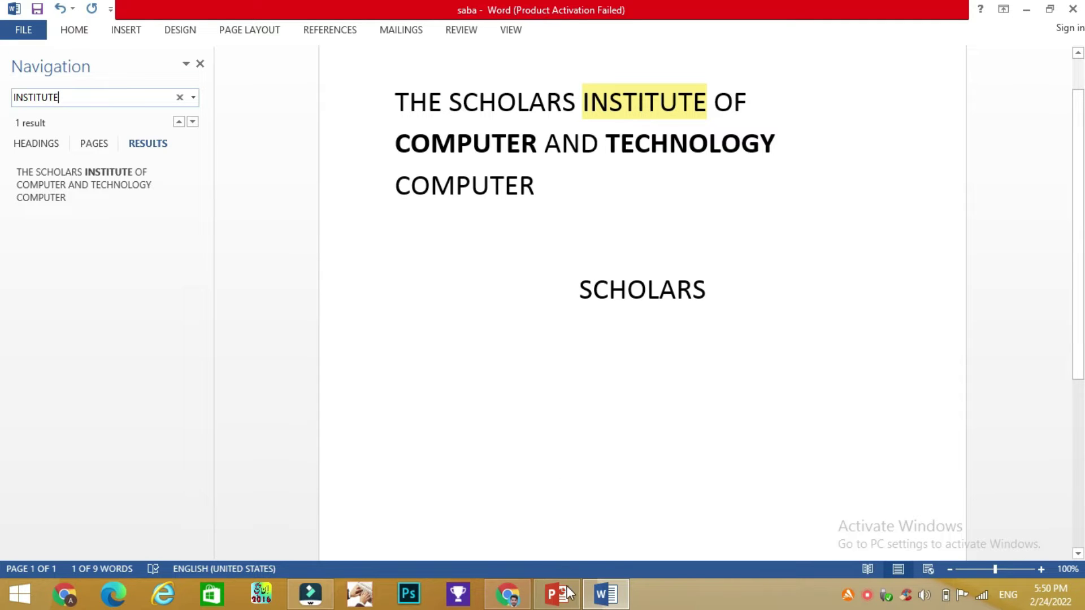
pyautogui.click(557, 606)
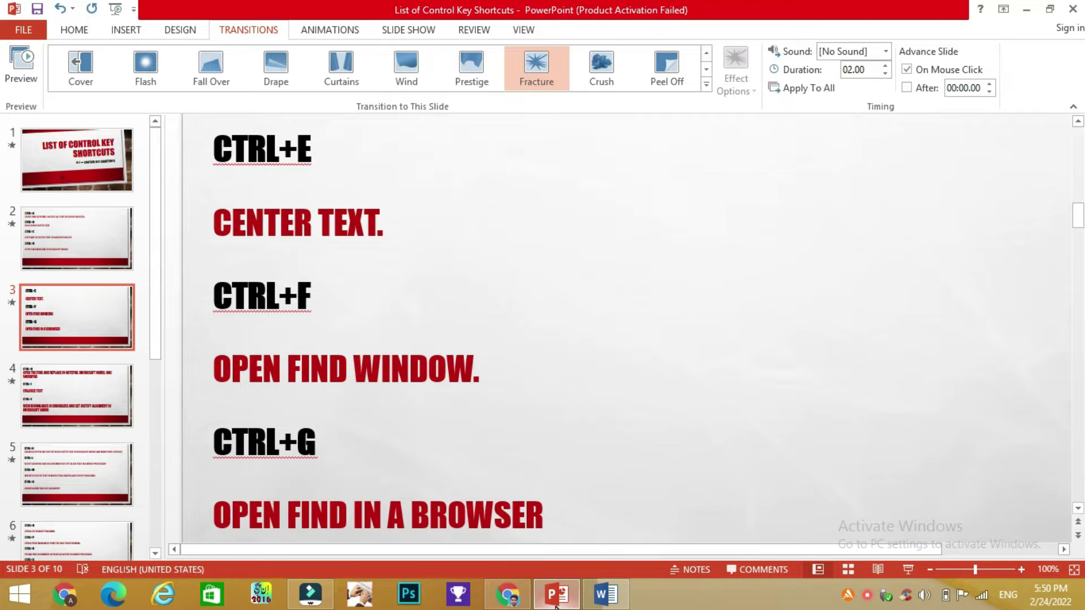
pyautogui.click(556, 607)
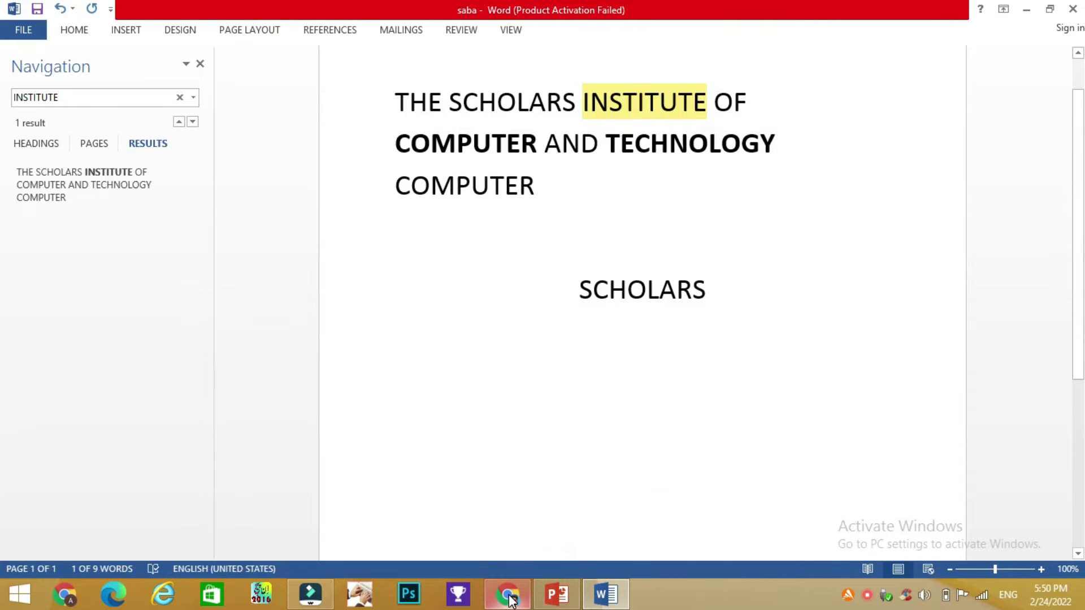
# - In Chrome's Pinterest Business hub tab, redo the Ctrl+F page search as H, then return to PowerPoint
pyautogui.click(510, 599)
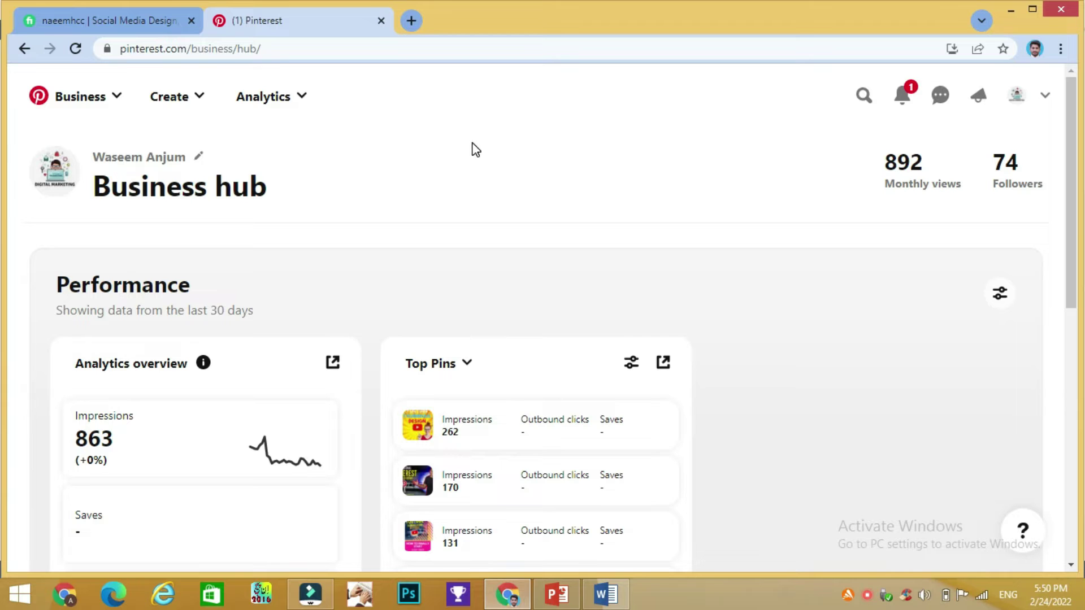
pyautogui.click(107, 23)
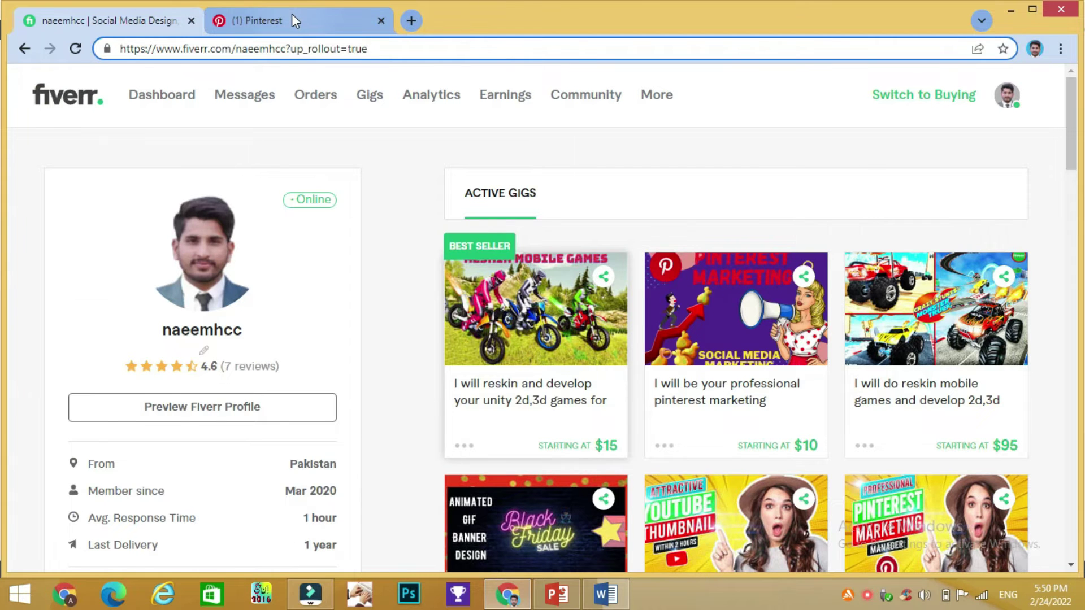
pyautogui.click(294, 22)
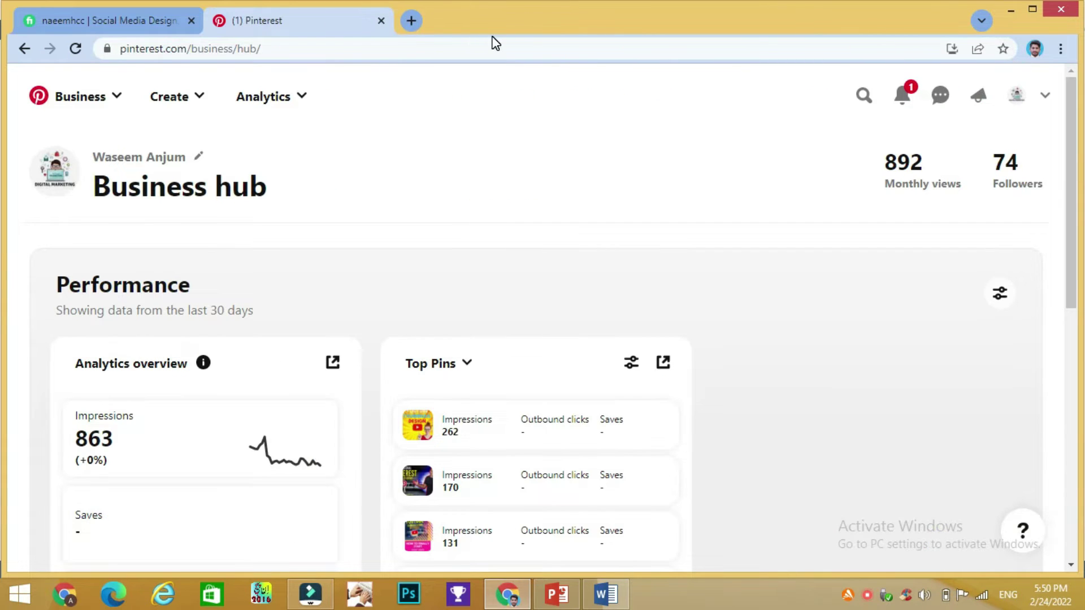
pyautogui.hotkey('ctrl', 'f')
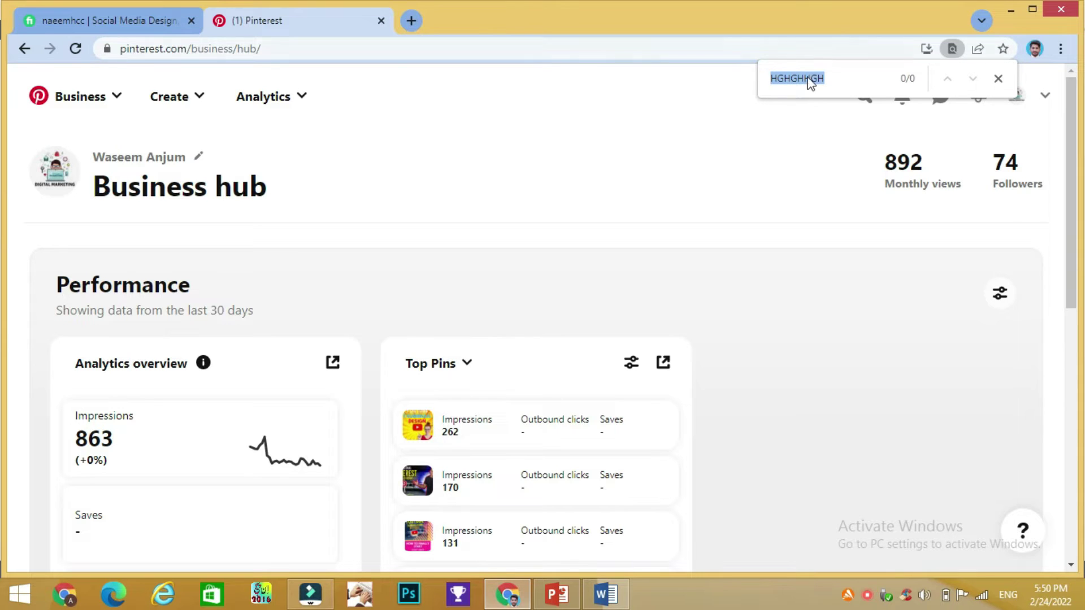
pyautogui.click(842, 69)
pyautogui.press('BackSpace')
pyautogui.press('BackSpace')
pyautogui.press('BackSpace')
pyautogui.press('BackSpace')
pyautogui.press('BackSpace')
pyautogui.press('BackSpace')
pyautogui.press('BackSpace')
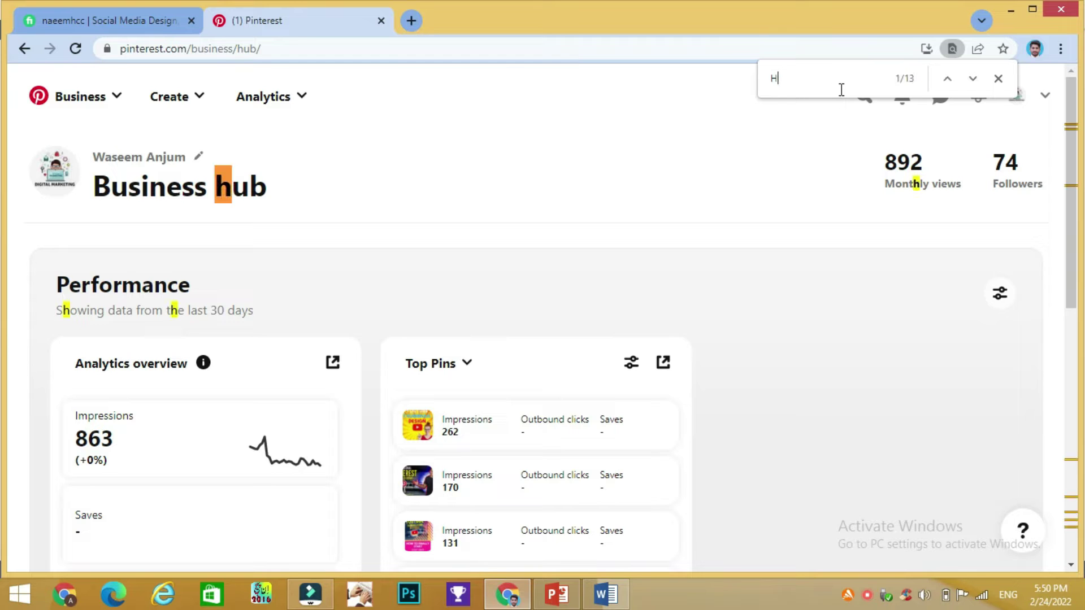
pyautogui.click(557, 595)
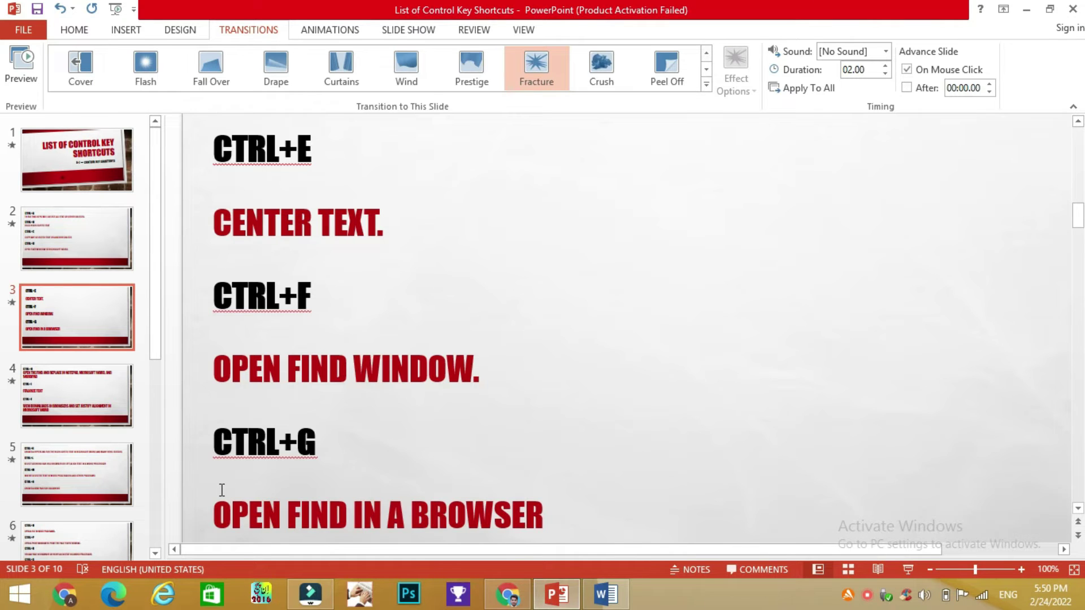
# - Go to slide 4, which covers CTRL+H, CTRL+I and CTRL+J
pyautogui.click(52, 397)
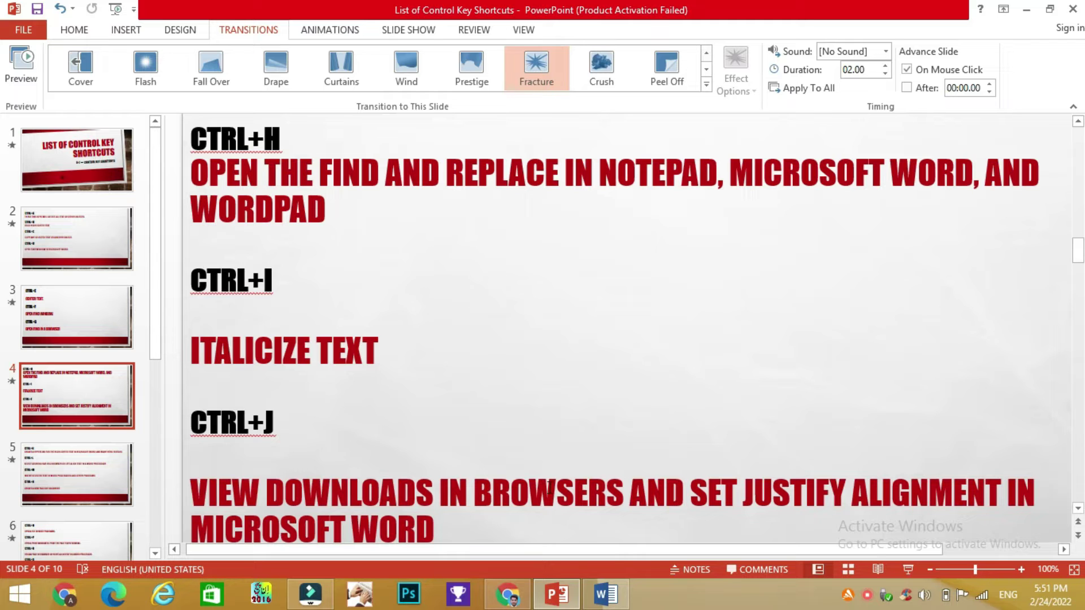
# - Close the Navigation pane, then open Find and Replace, move it aside, and search COMPUTER
pyautogui.click(609, 601)
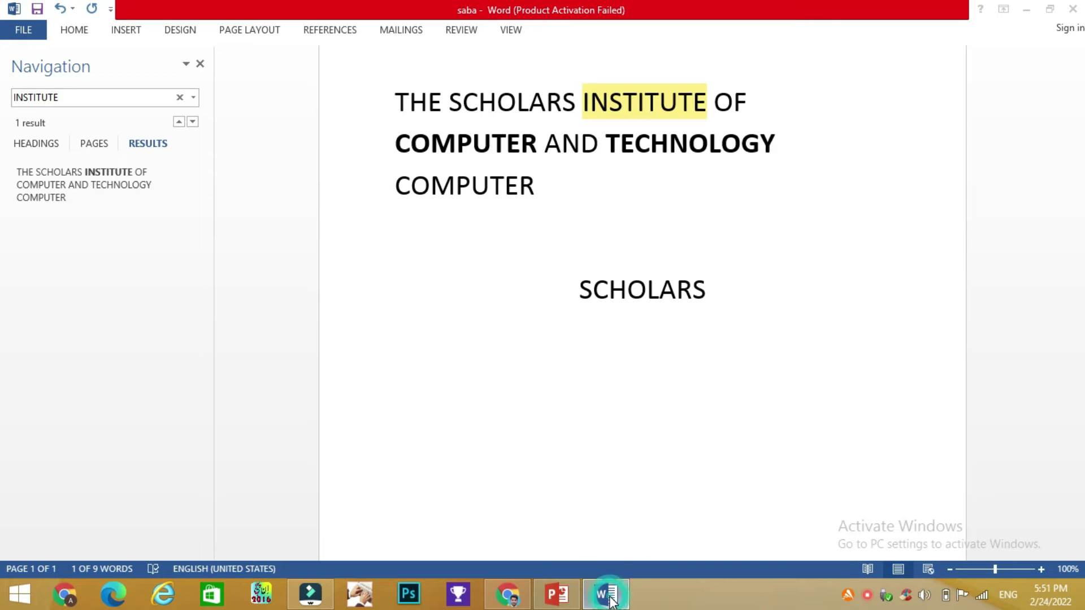
pyautogui.click(571, 262)
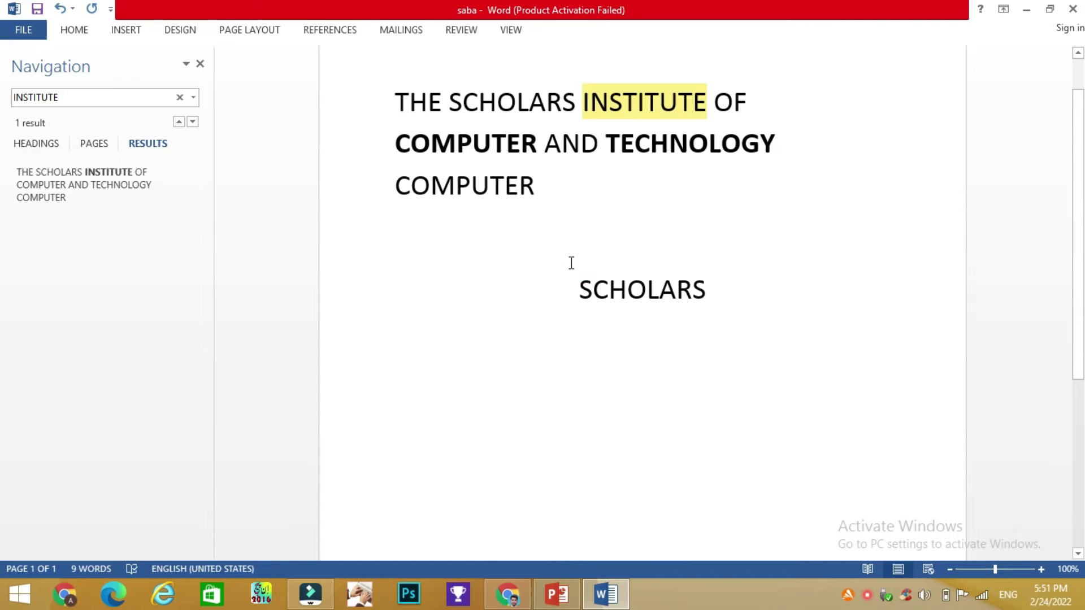
pyautogui.click(200, 64)
pyautogui.hotkey('ctrl', 'h')
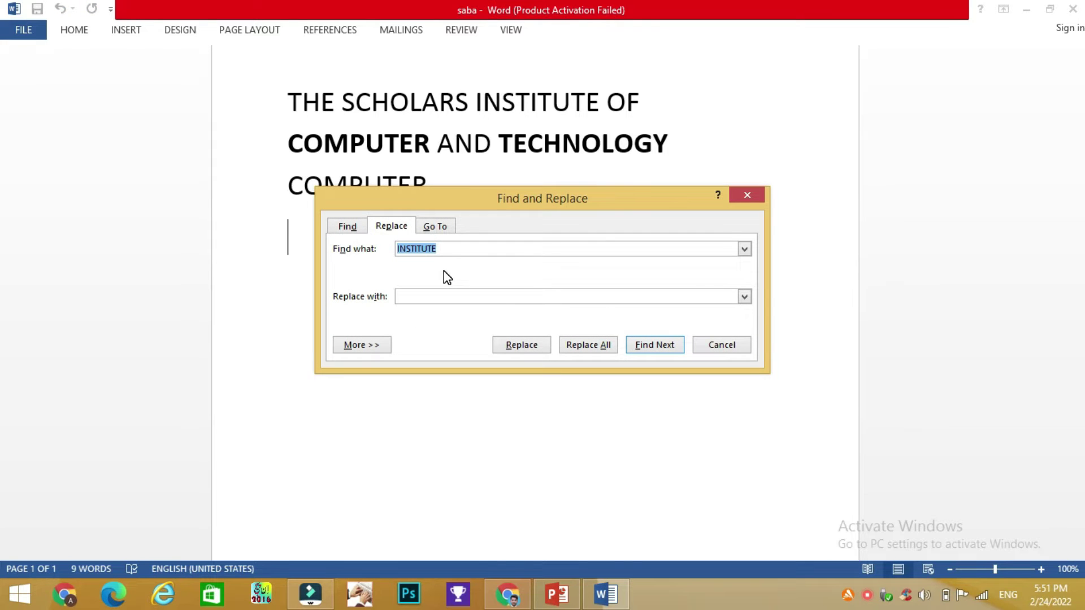
pyautogui.moveTo(634, 195)
pyautogui.mouseDown()
pyautogui.moveTo(776, 298)
pyautogui.moveTo(776, 195)
pyautogui.mouseUp()
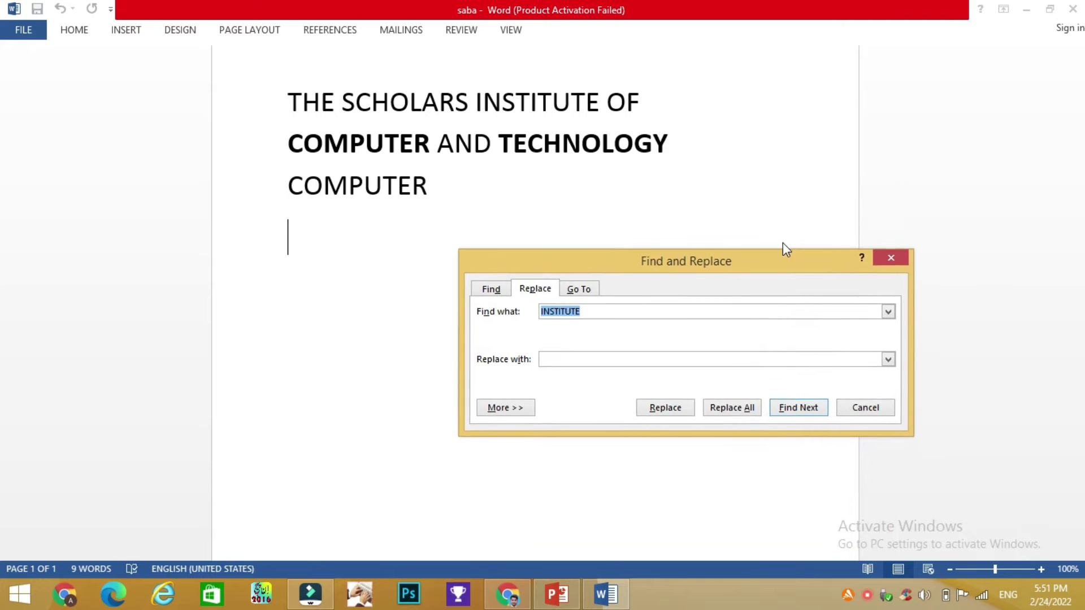
pyautogui.moveTo(775, 194); pyautogui.dragTo(781, 248)
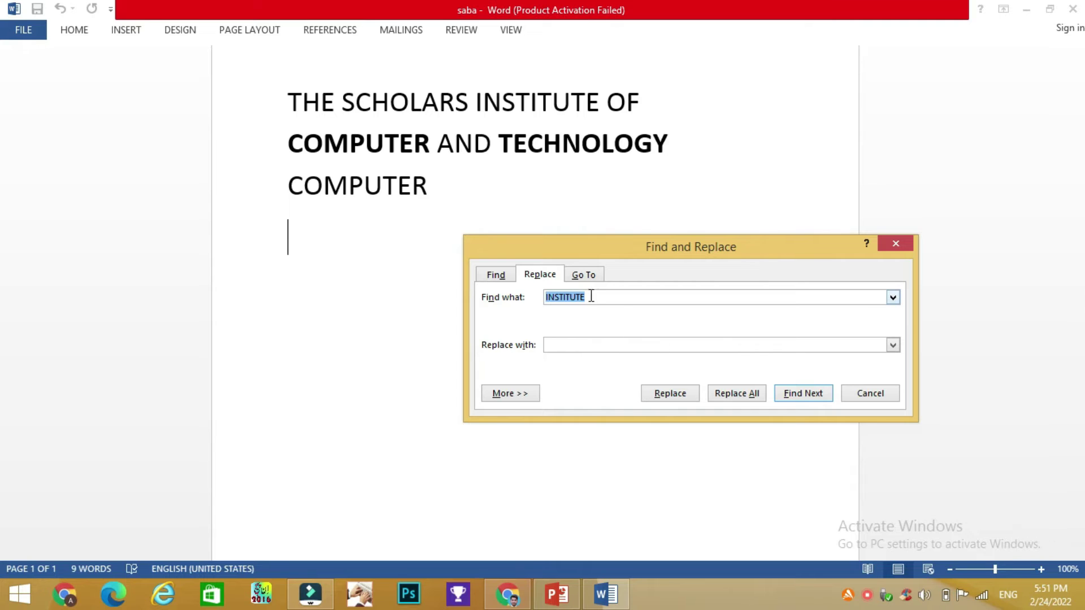
pyautogui.write('COMPUTER')
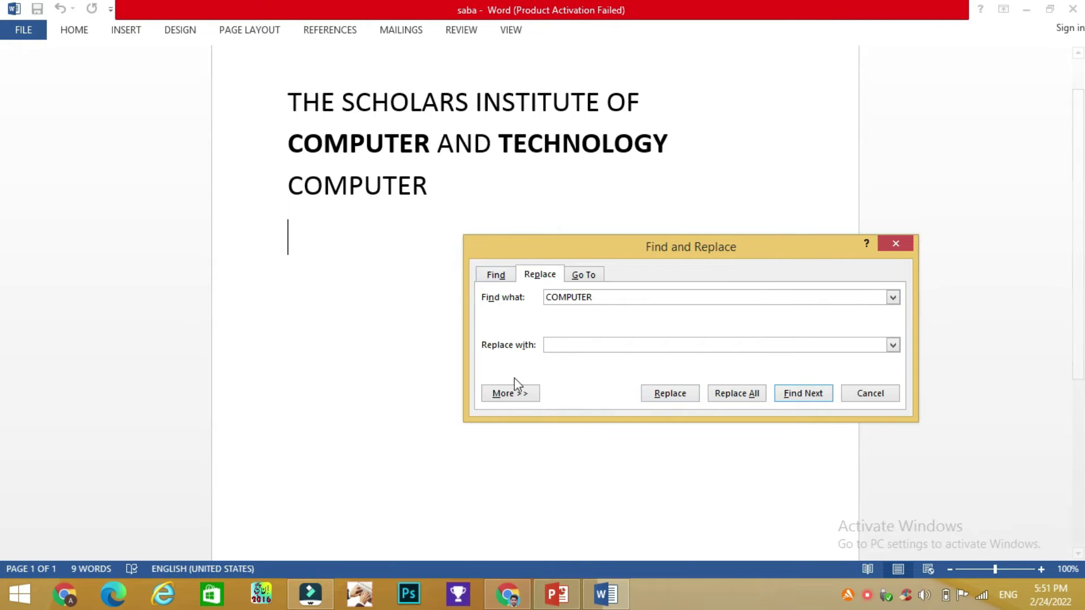
# - Replace every COMPUTER with LAPTOP using Replace All and dismiss the count message
pyautogui.click(569, 343)
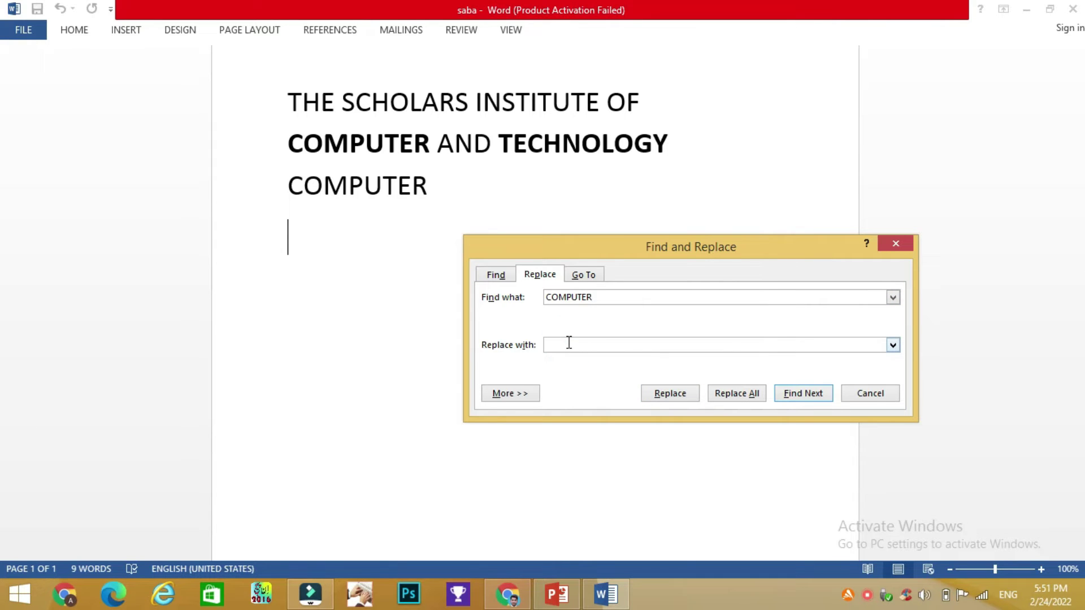
pyautogui.write('LAPTOP')
pyautogui.click(733, 395)
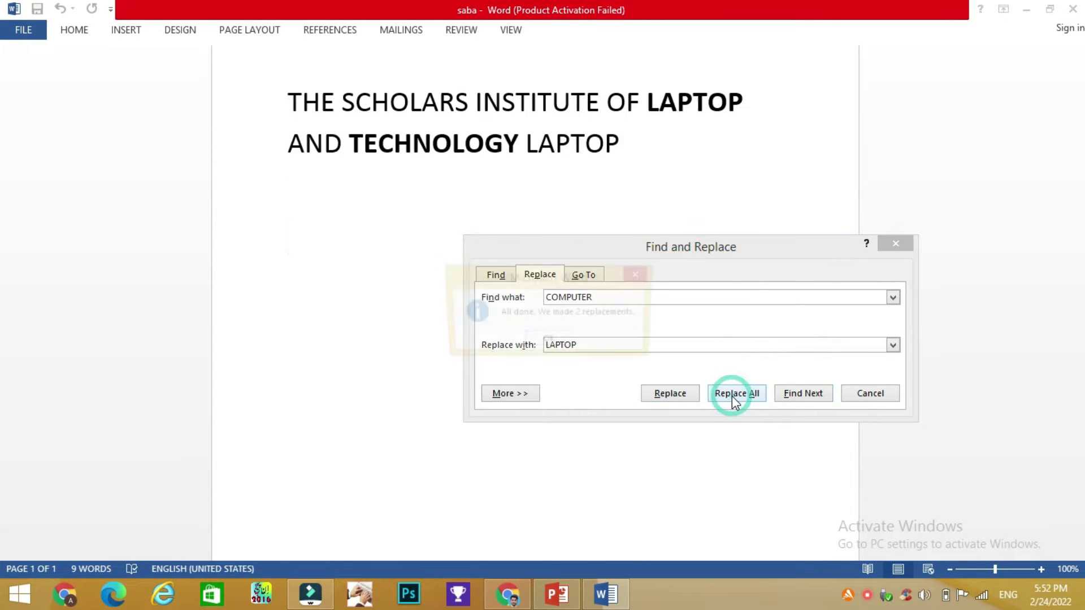
pyautogui.click(556, 343)
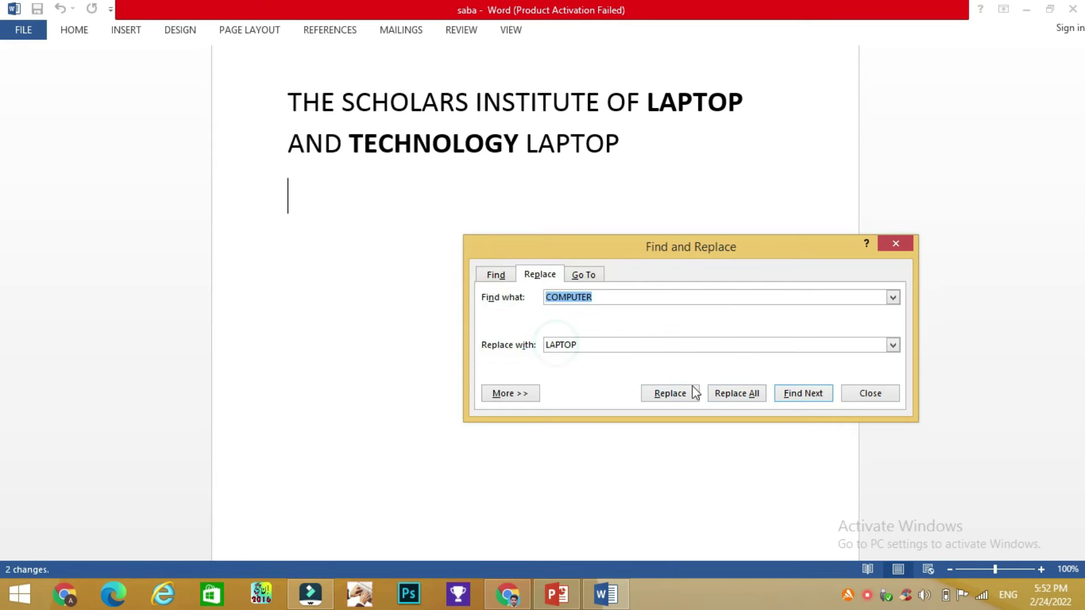
# - Move Find and Replace aside to check the LAPTOP heading, close it, and glance at the slides
pyautogui.moveTo(777, 248); pyautogui.dragTo(949, 221)
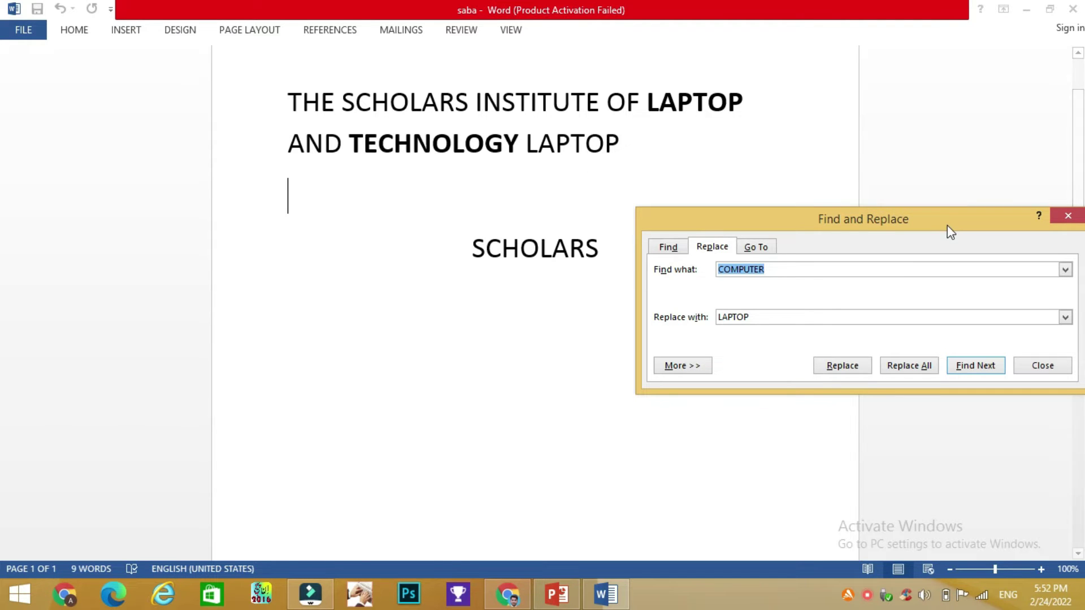
pyautogui.moveTo(948, 221); pyautogui.dragTo(648, 225)
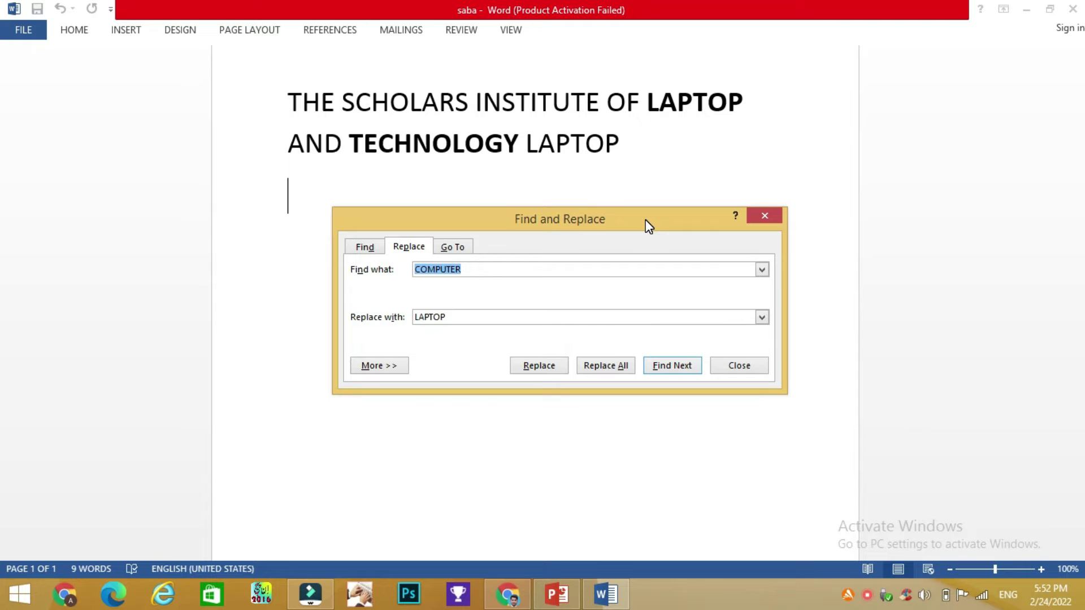
pyautogui.click(467, 319)
pyautogui.click(735, 367)
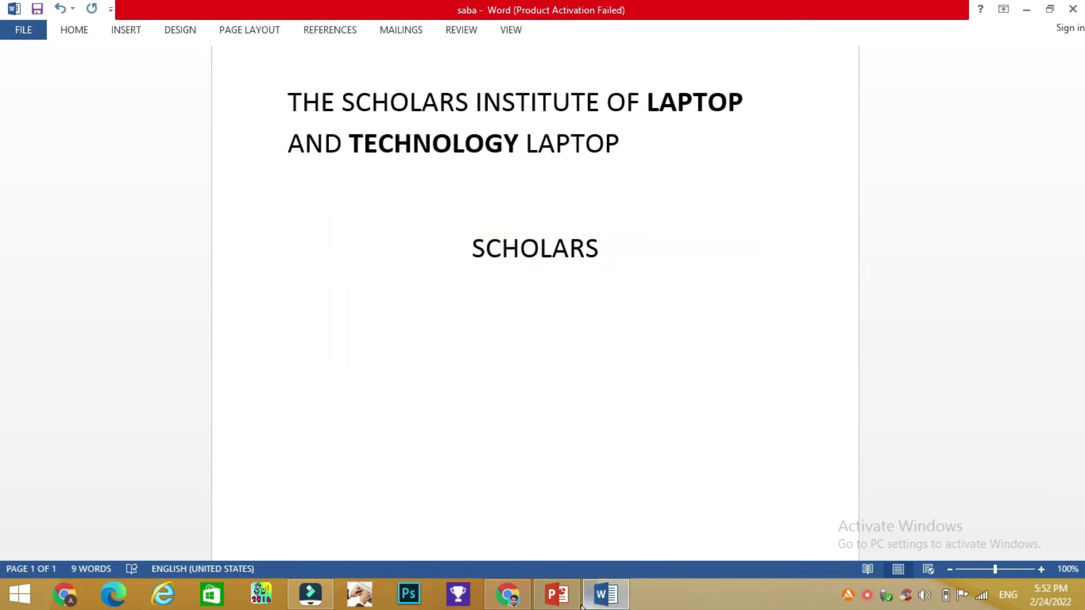
pyautogui.click(563, 605)
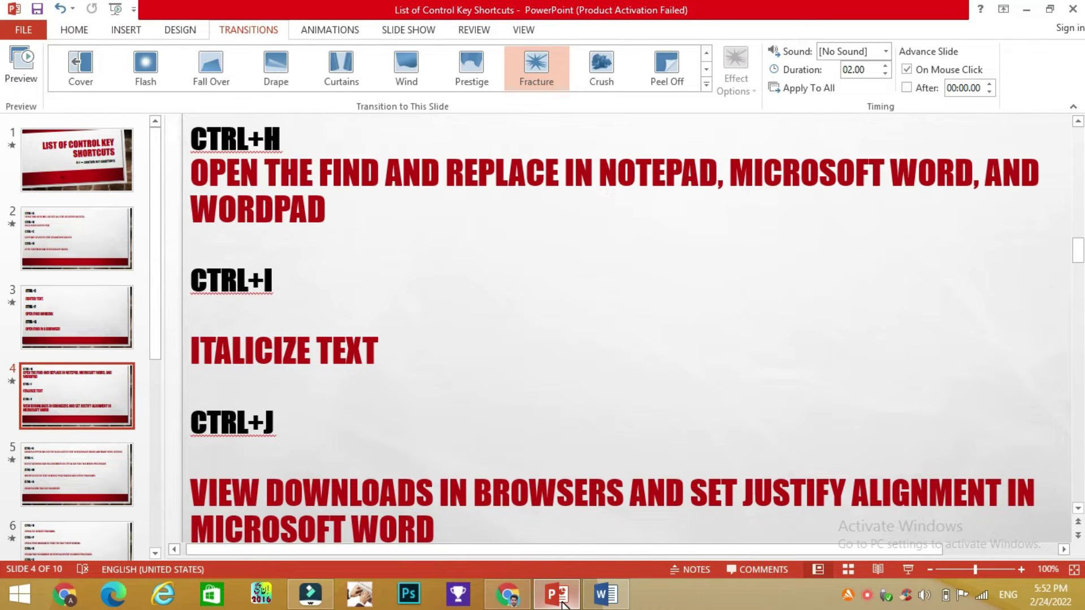
pyautogui.click(560, 596)
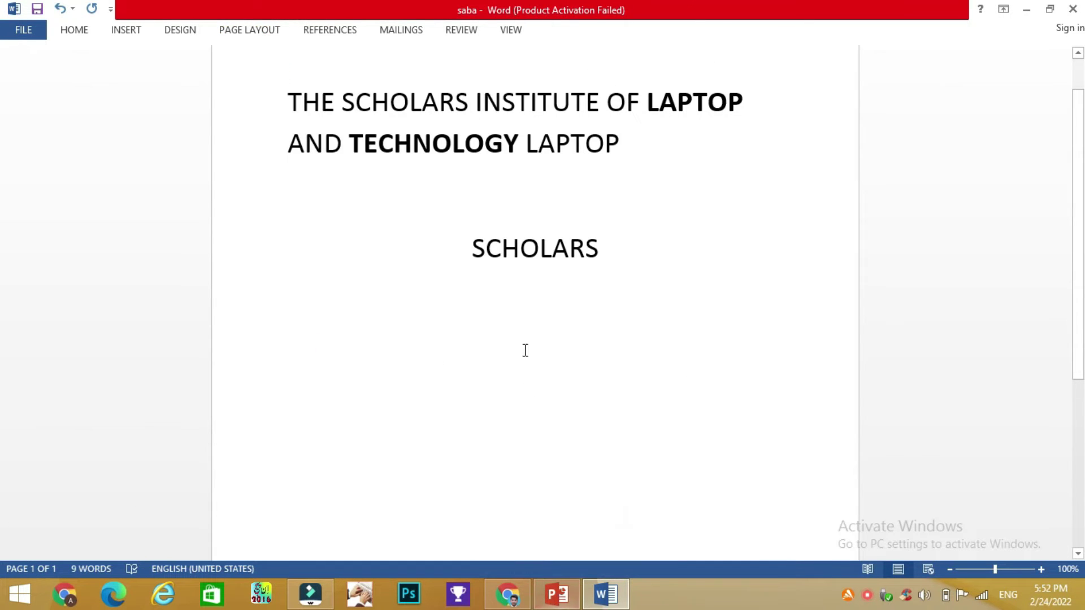
pyautogui.moveTo(470, 249); pyautogui.dragTo(607, 264)
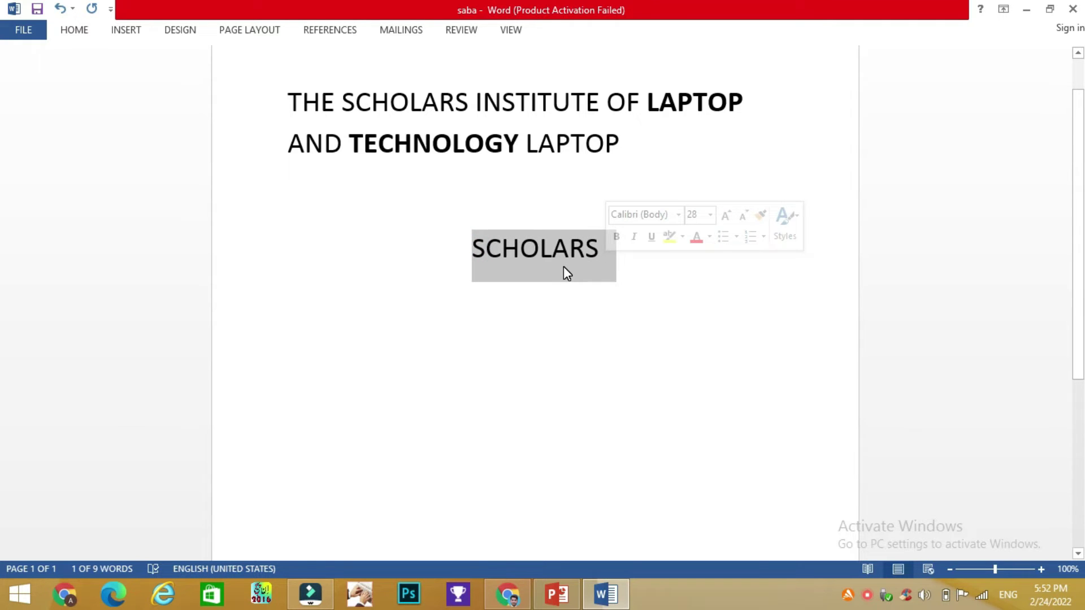
pyautogui.hotkey('ctrl', 'i')
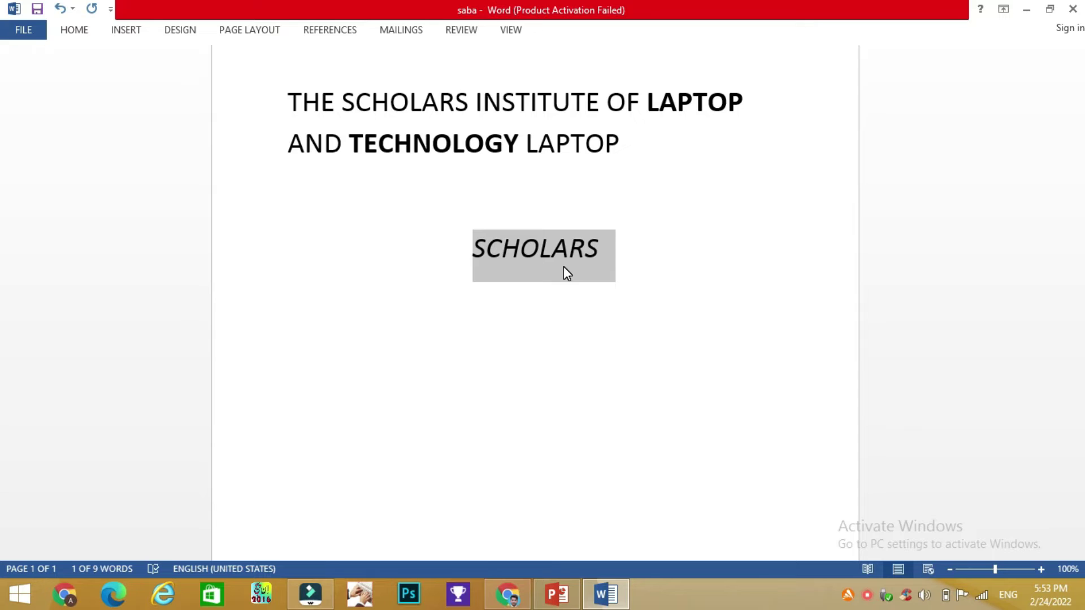
pyautogui.hotkey('ctrl', 'i')
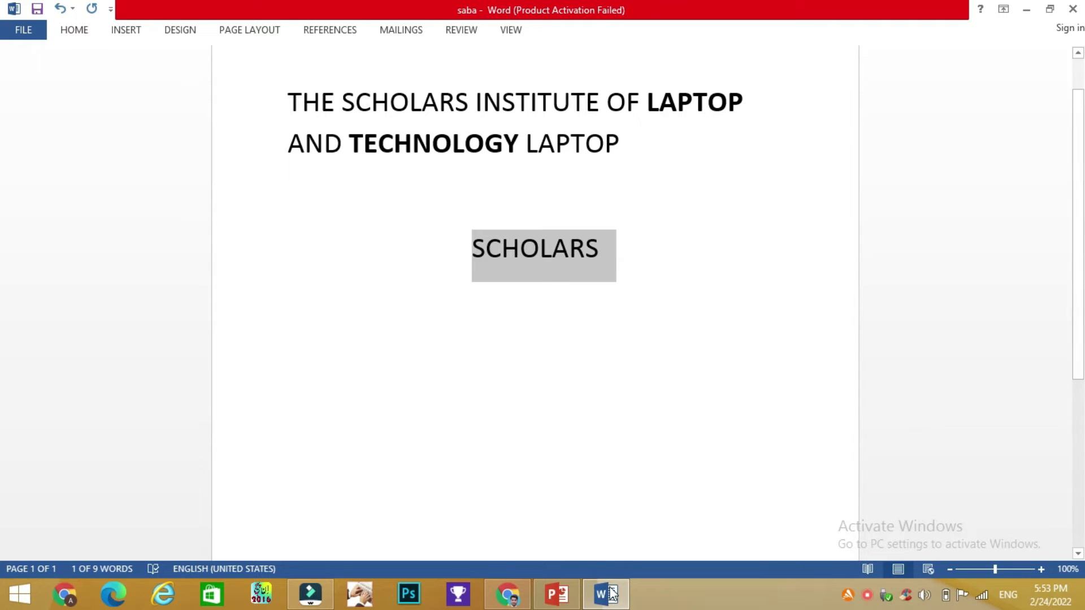
pyautogui.moveTo(556, 594)
pyautogui.click(559, 604)
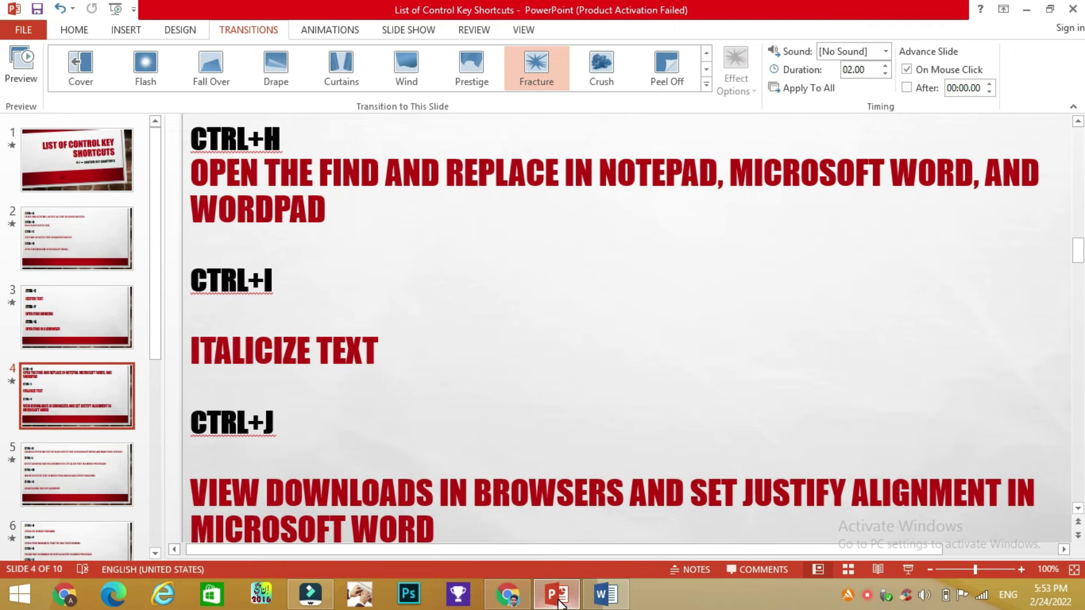
# - Bring the Pinterest page in Chrome forward and close its in-page search bar
pyautogui.click(560, 604)
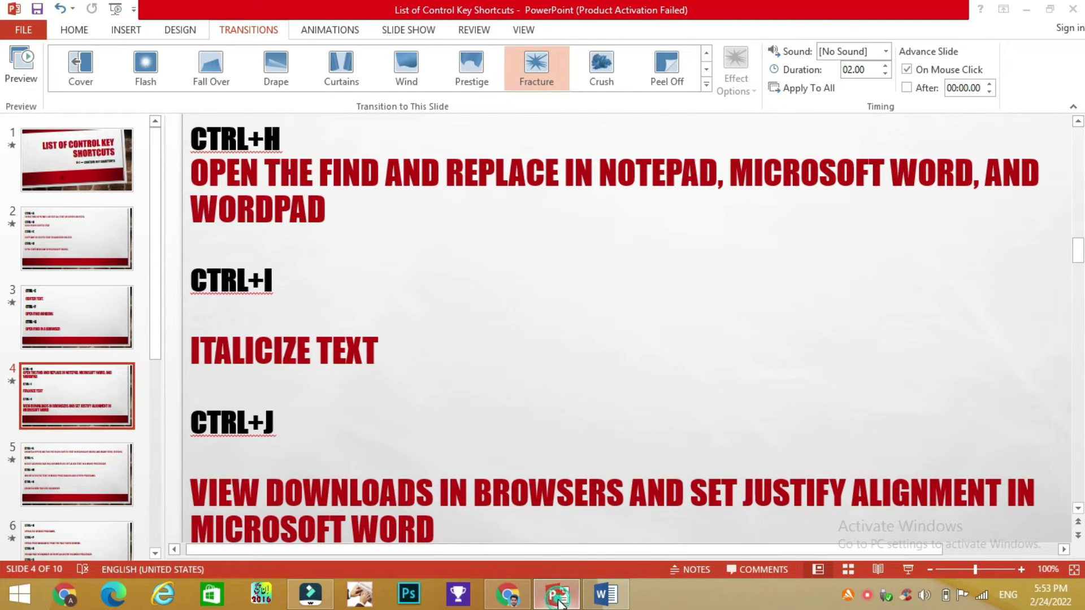
pyautogui.click(508, 598)
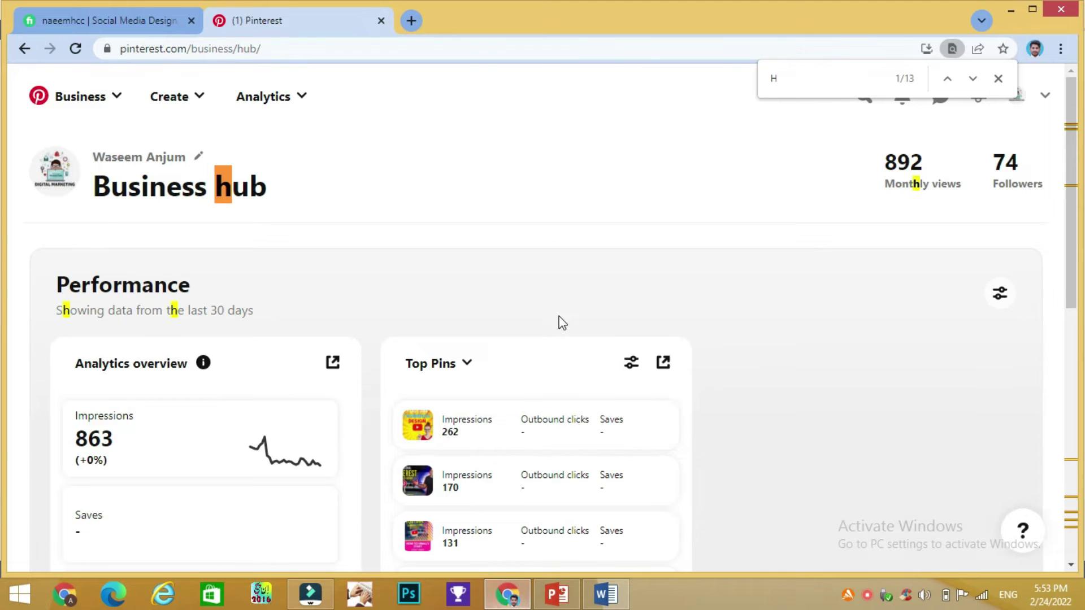
pyautogui.click(998, 78)
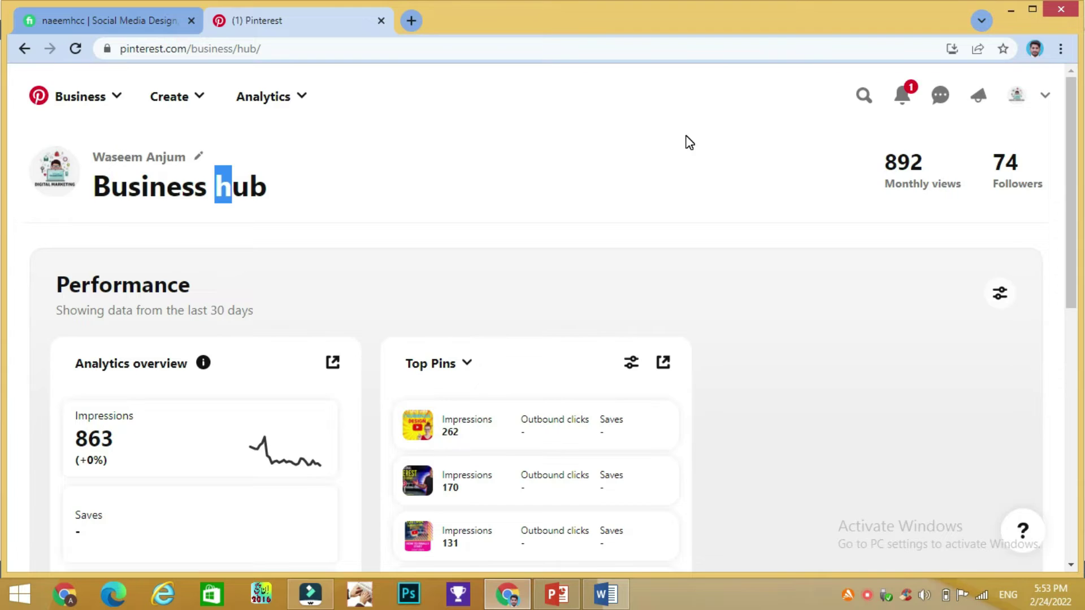
# - Show the downloads list with Ctrl+J, close it, and return to the shortcut slides
pyautogui.hotkey('ctrl', 'j')
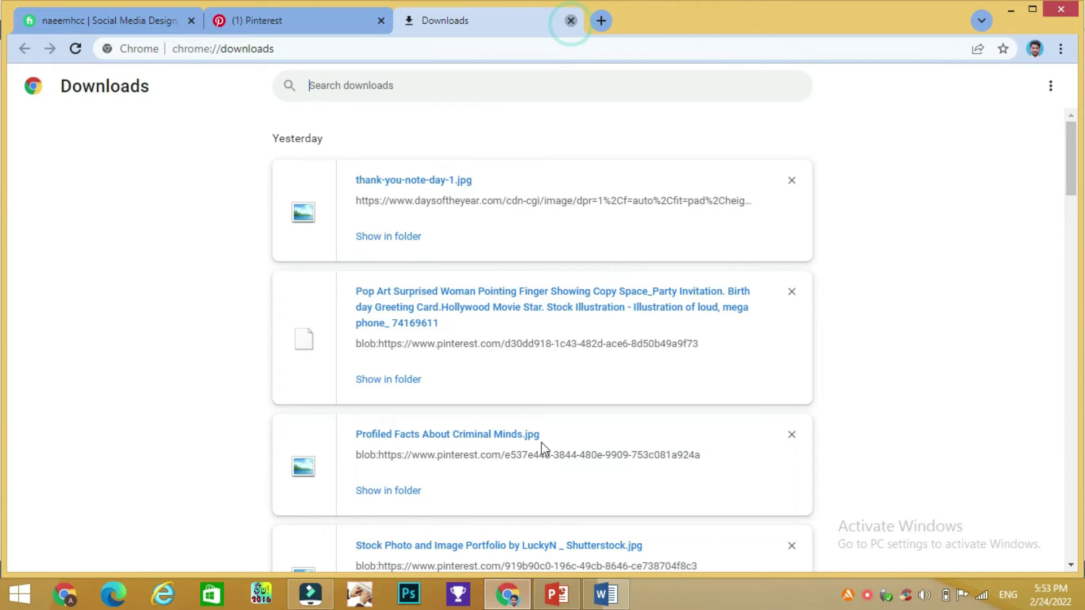
pyautogui.click(571, 21)
pyautogui.click(567, 604)
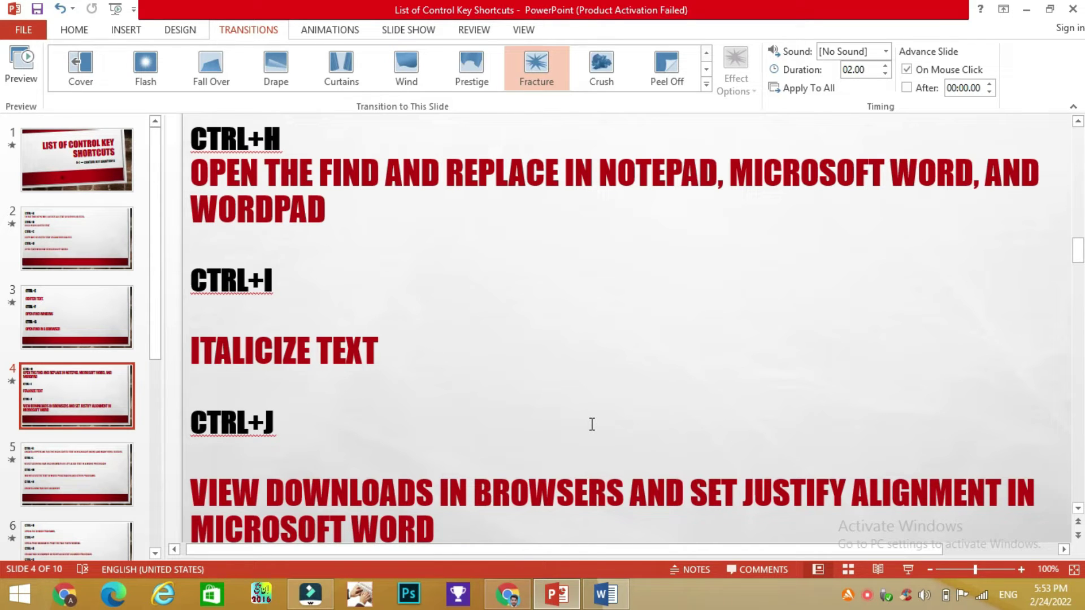
# - Left-align the SCHOLARS line with Ctrl+L, then return to the slide 4 shortcuts
pyautogui.click(606, 595)
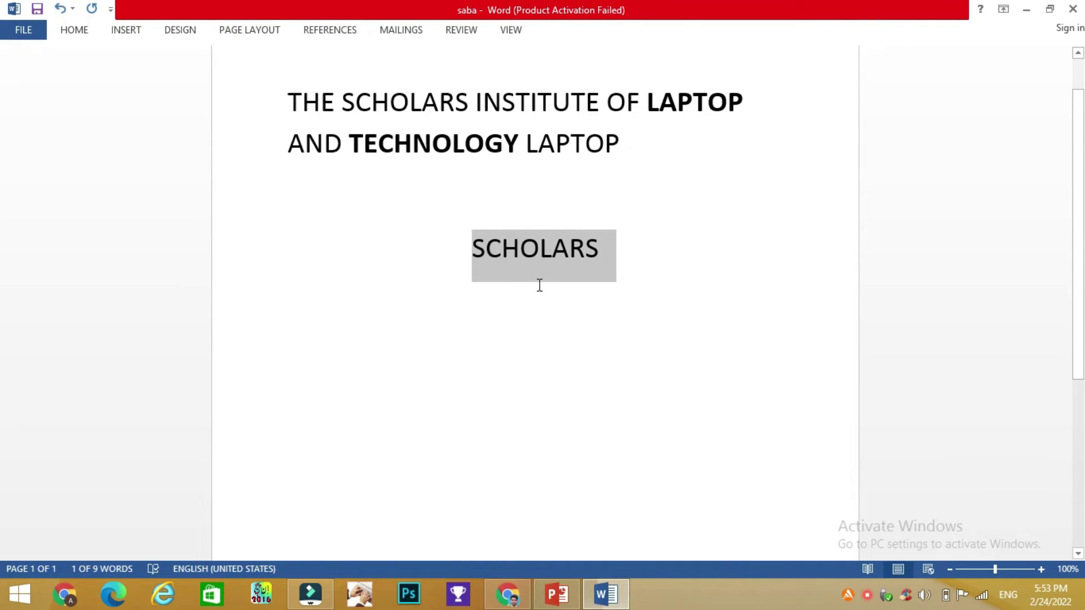
pyautogui.hotkey('ctrl', 'l')
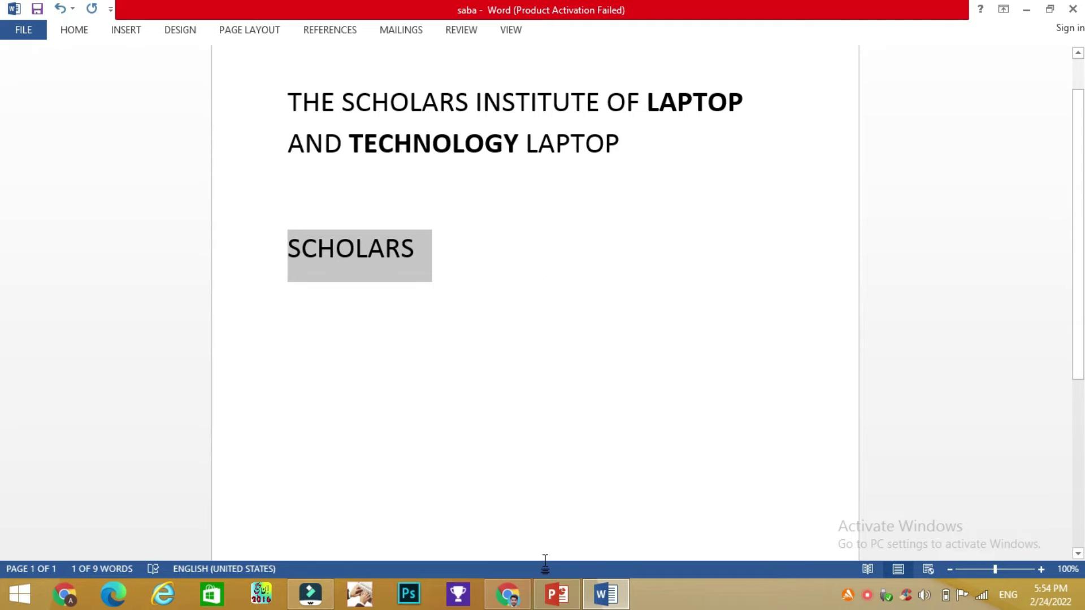
pyautogui.click(557, 596)
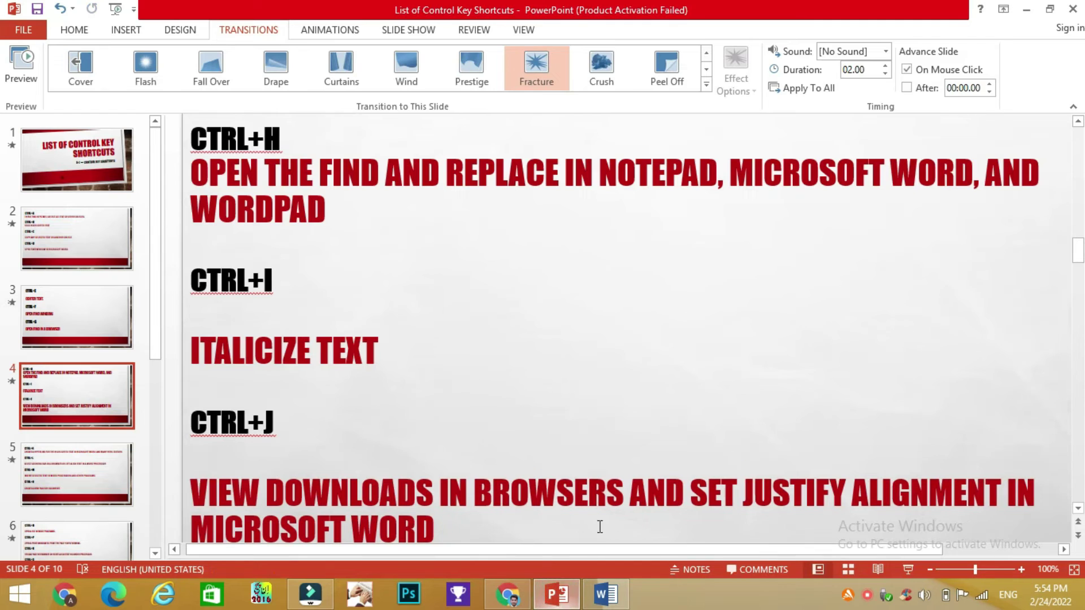
# - Show slide 5, covering CTRL+K through CTRL+N
pyautogui.click(46, 467)
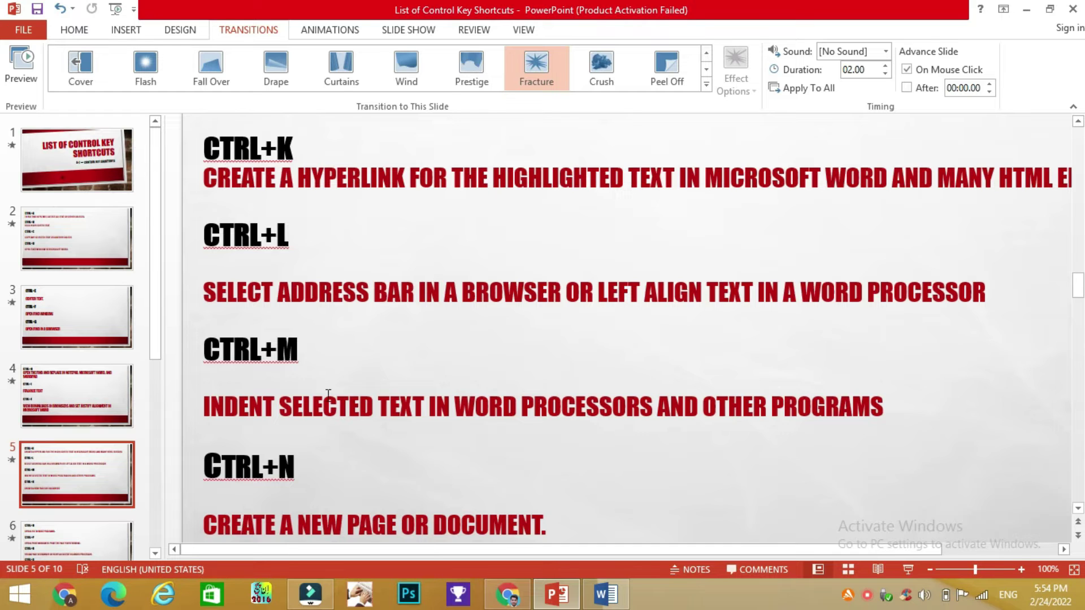
pyautogui.click(610, 604)
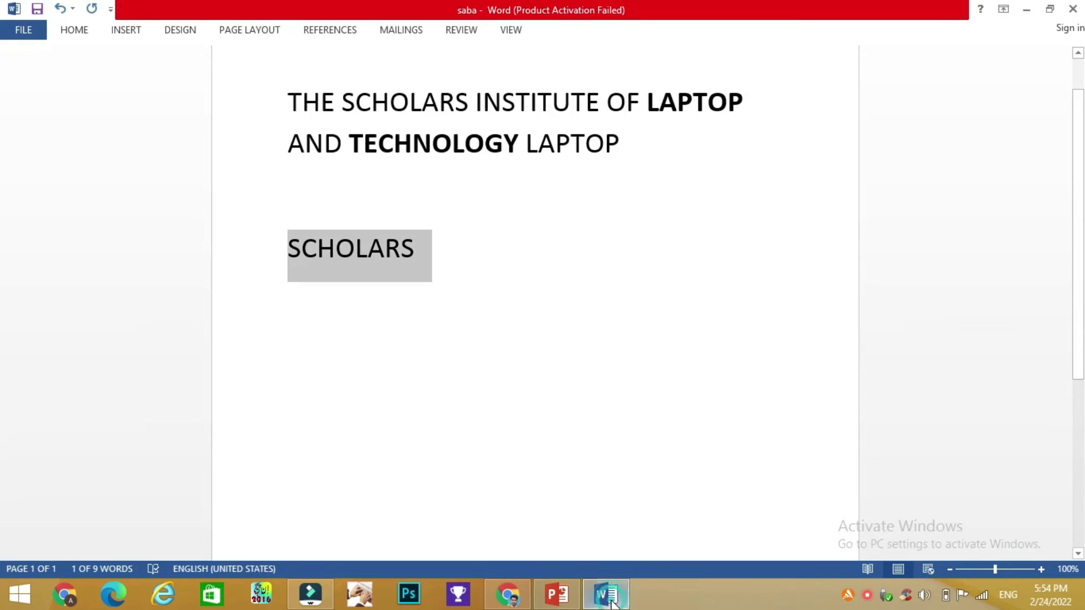
pyautogui.click(487, 266)
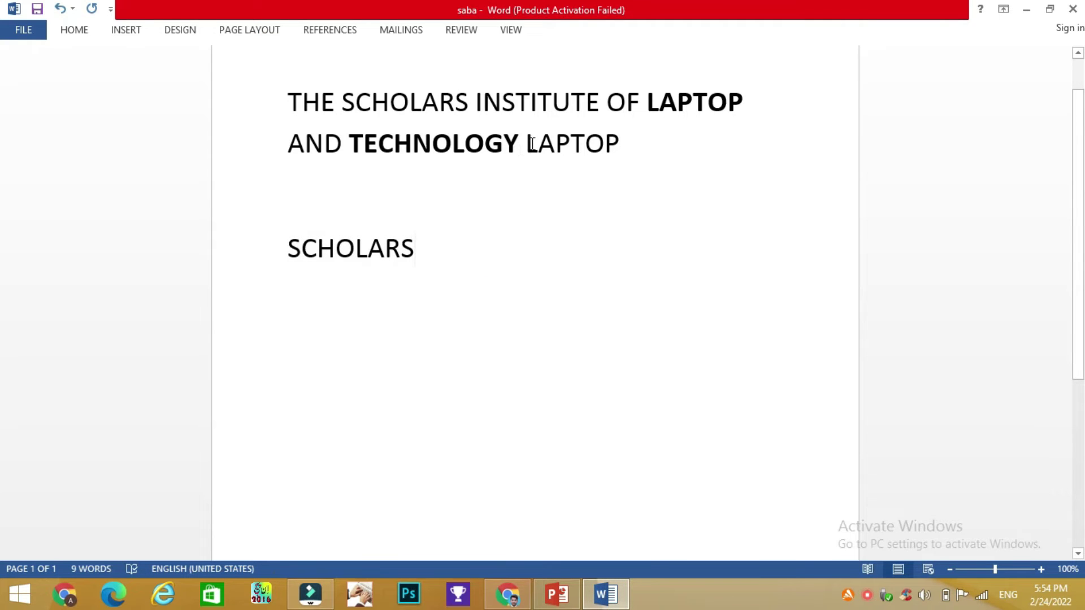
pyautogui.moveTo(525, 144); pyautogui.dragTo(633, 136)
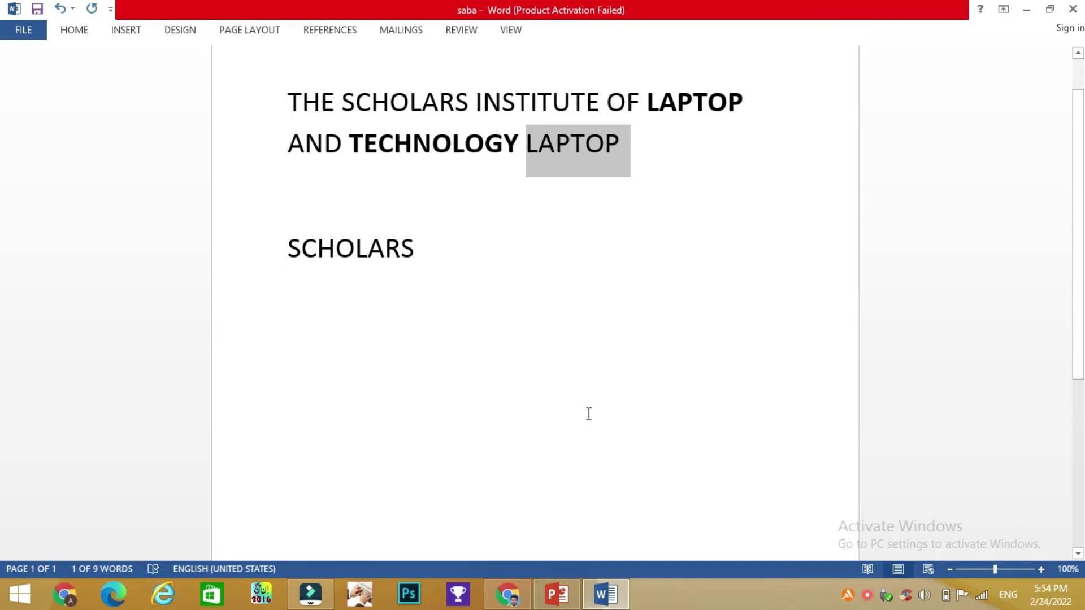
pyautogui.click(557, 596)
pyautogui.click(558, 600)
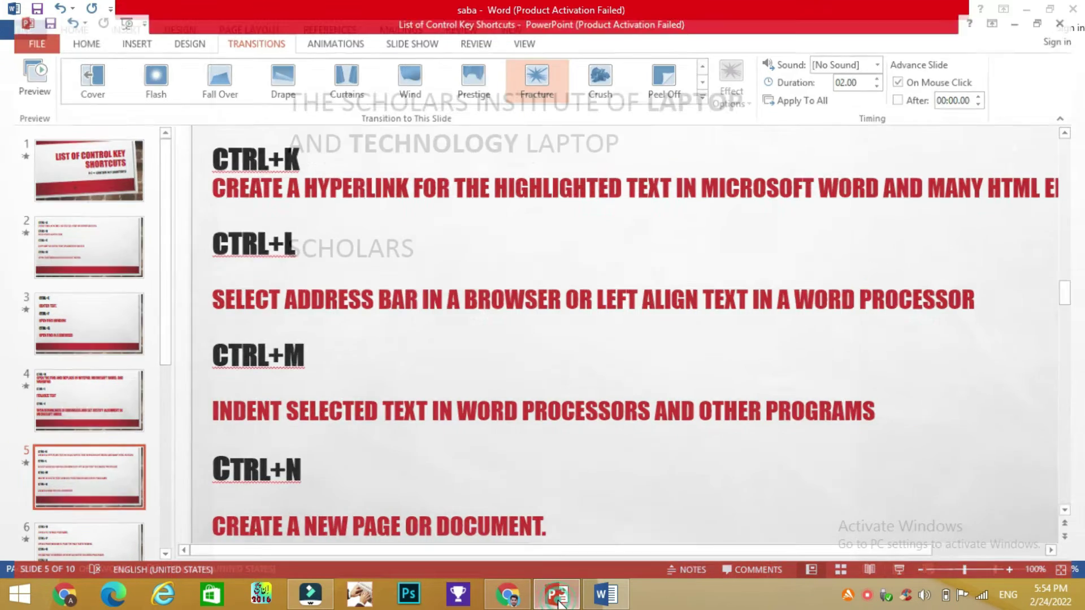
pyautogui.hotkey('ctrl', 'k')
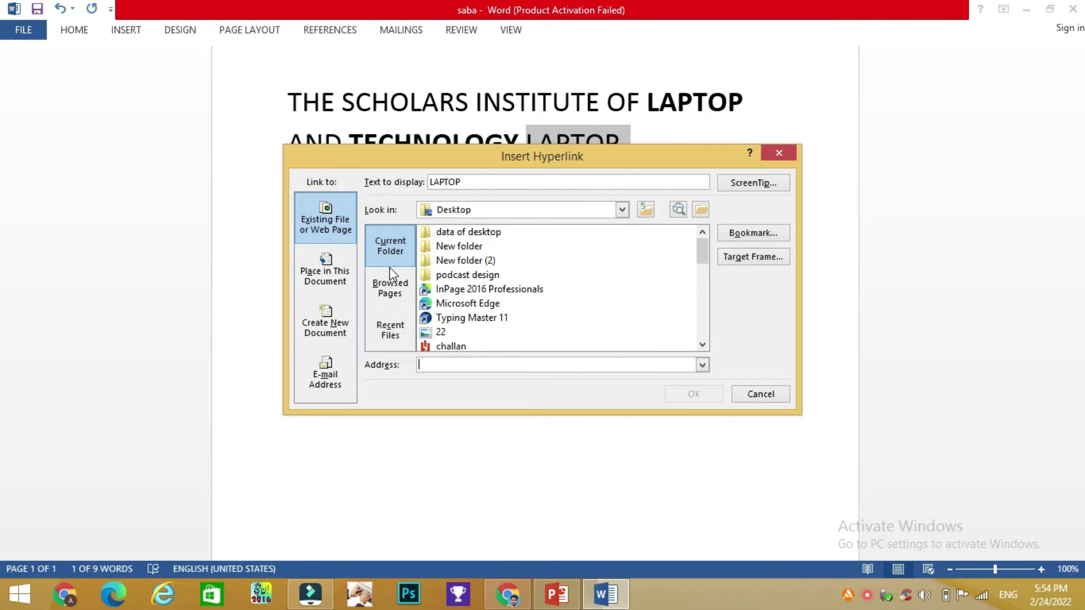
pyautogui.click(759, 397)
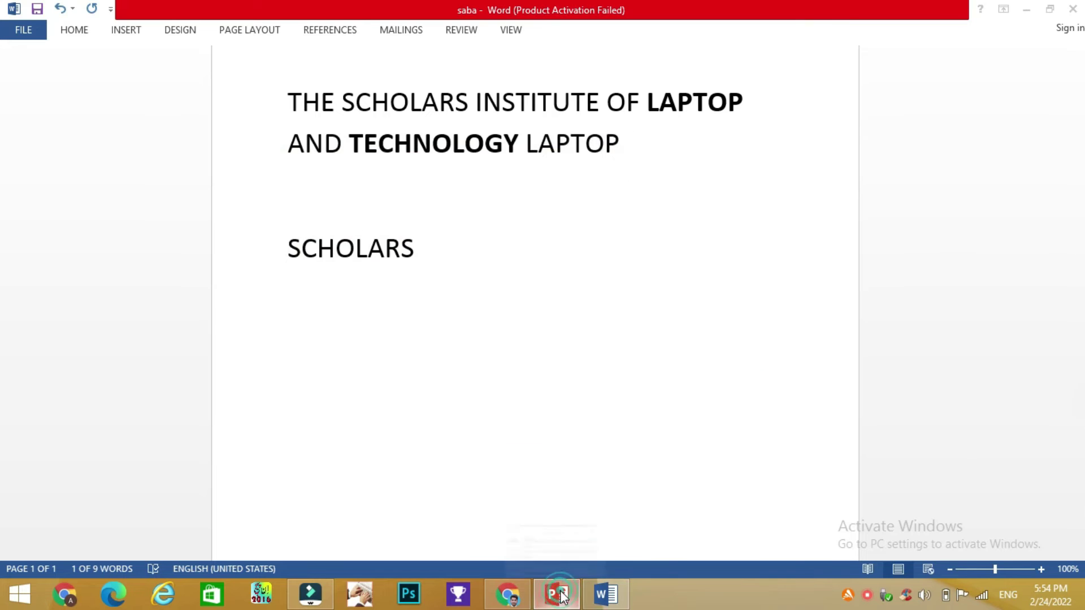
pyautogui.click(557, 595)
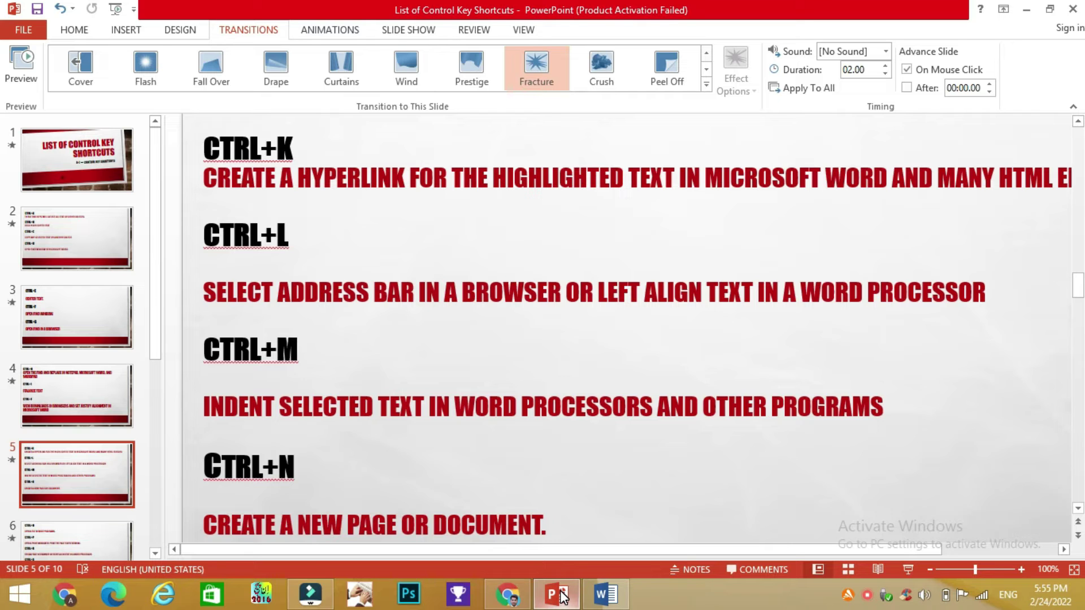
# - Justify the Word title paragraph with Ctrl+J, select SCHOLARS, and go back to the slides
pyautogui.click(562, 596)
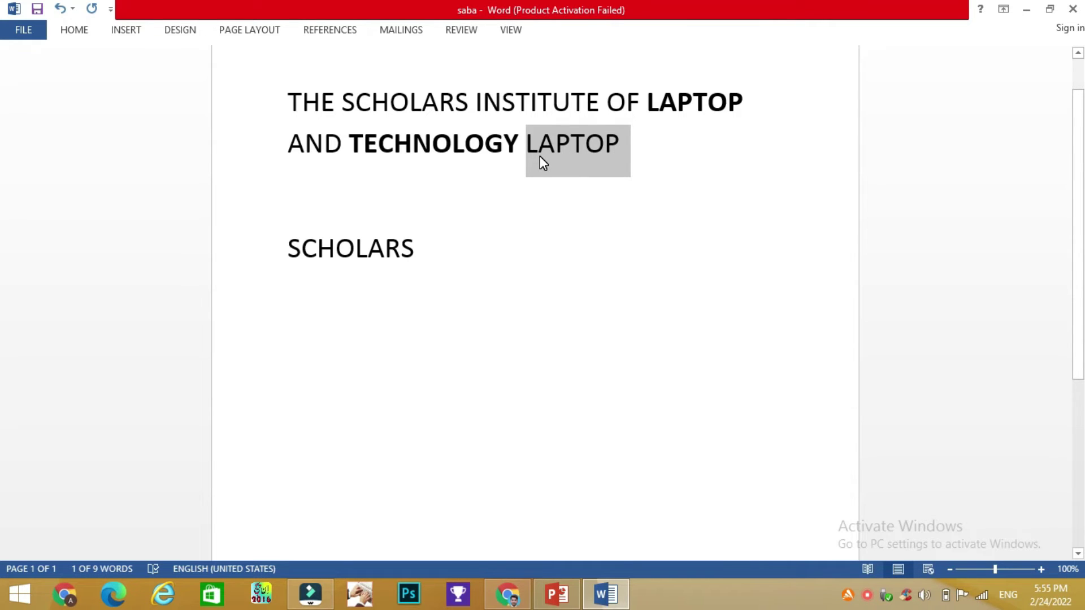
pyautogui.hotkey('ctrl', 'j')
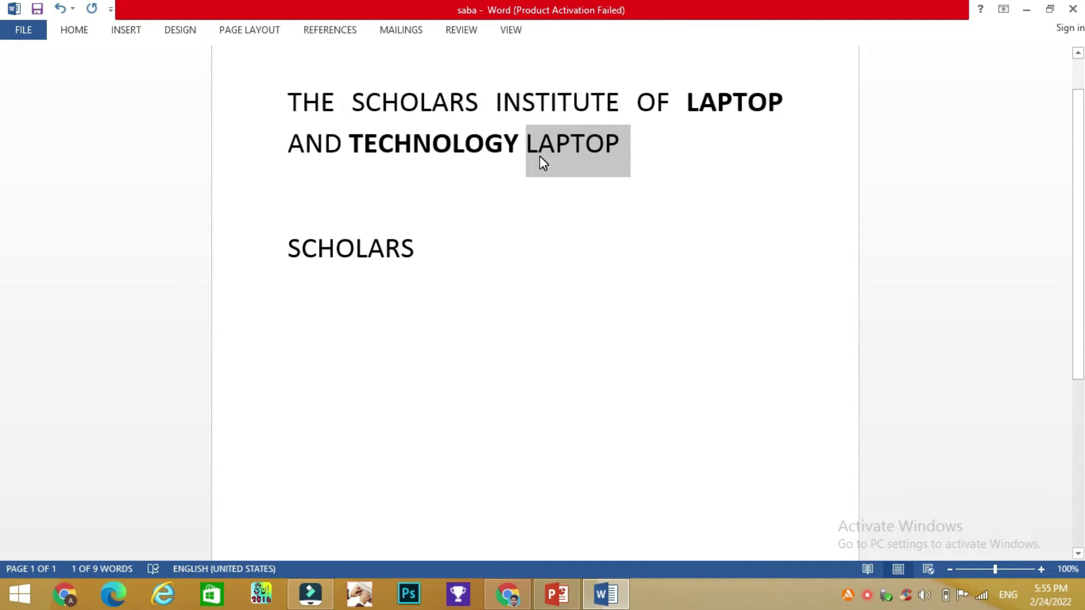
pyautogui.moveTo(286, 247); pyautogui.dragTo(421, 253)
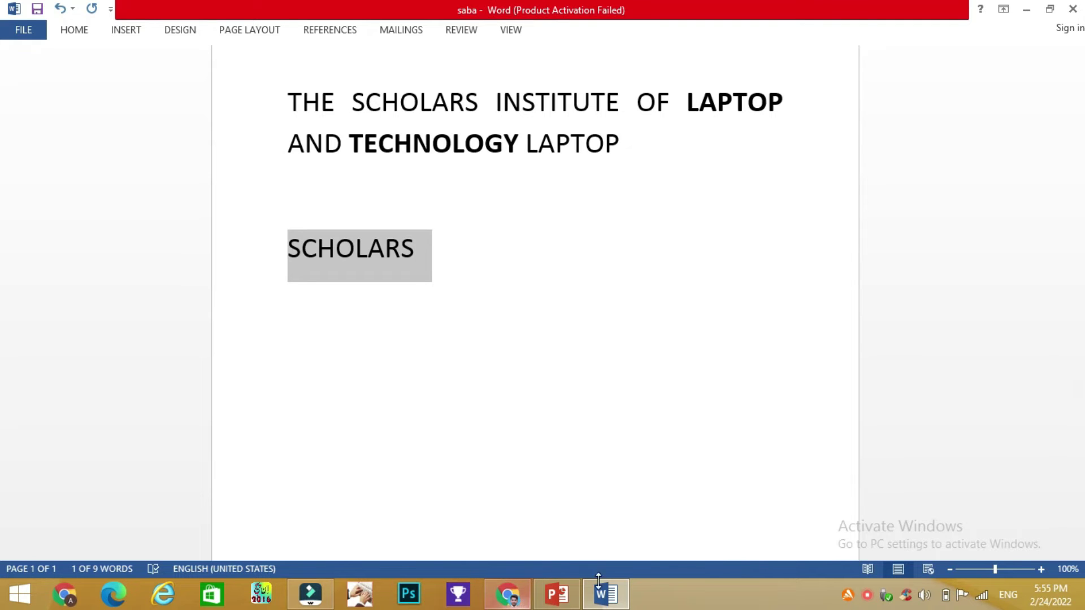
pyautogui.click(556, 595)
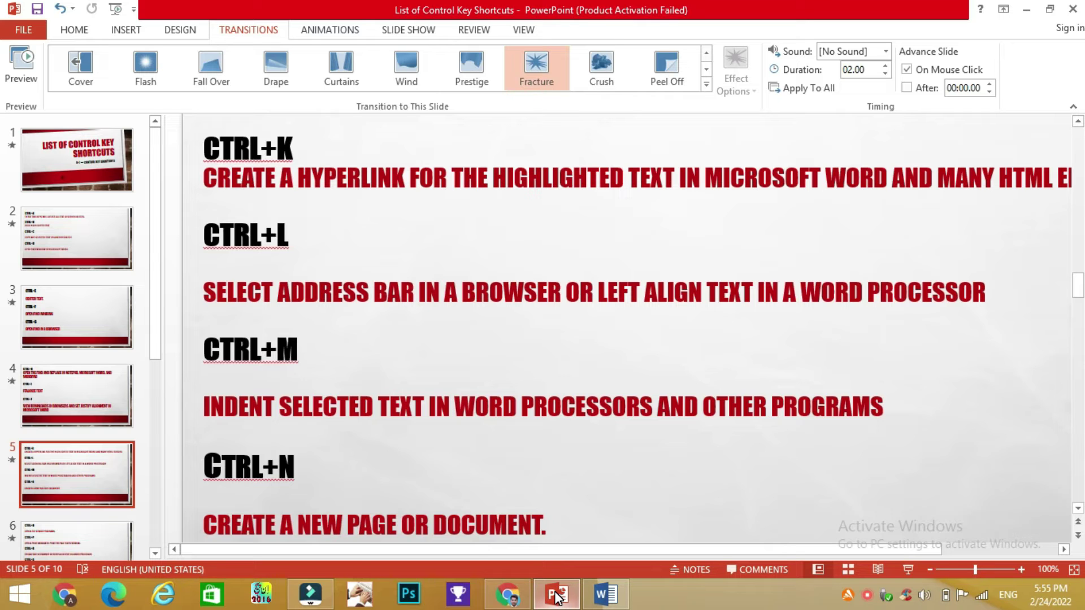
# - Select the first-line LAPTOP and toggle the title between justified and left-aligned, ending left-aligned
pyautogui.click(557, 596)
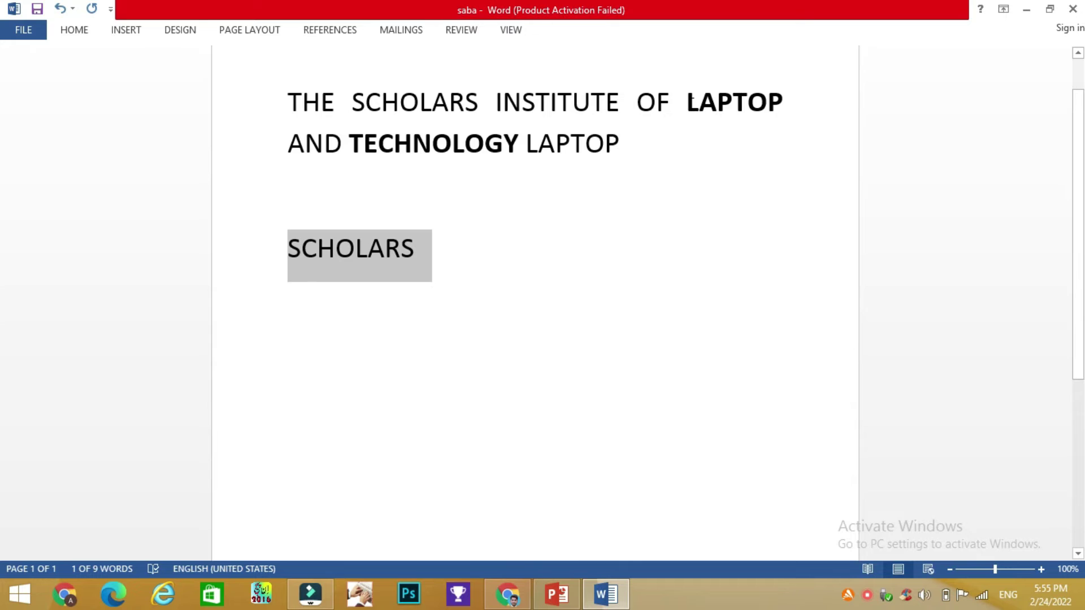
pyautogui.click(690, 100)
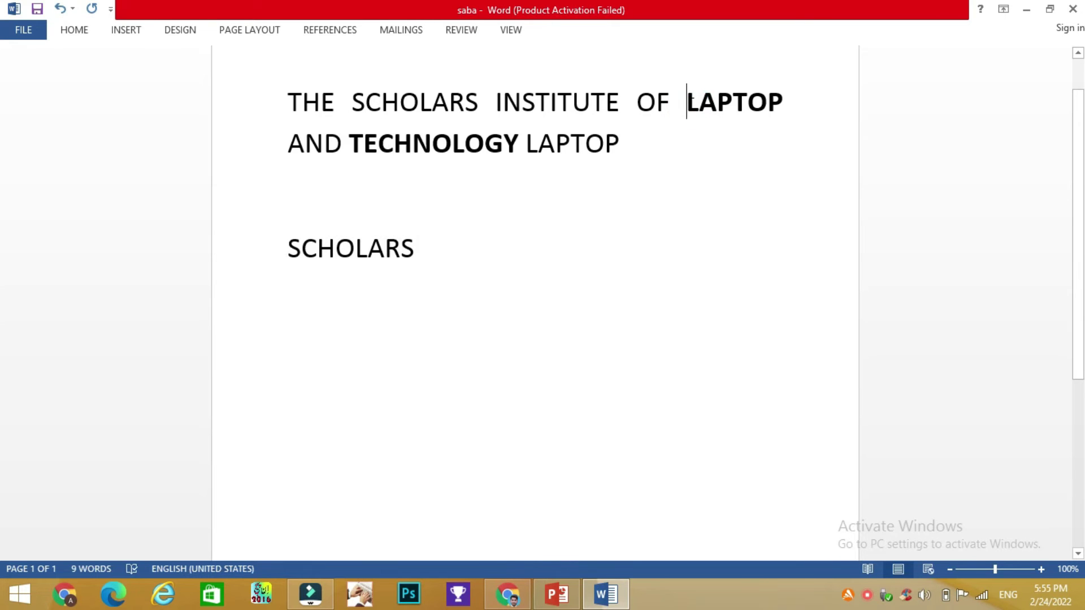
pyautogui.moveTo(690, 100); pyautogui.dragTo(785, 110)
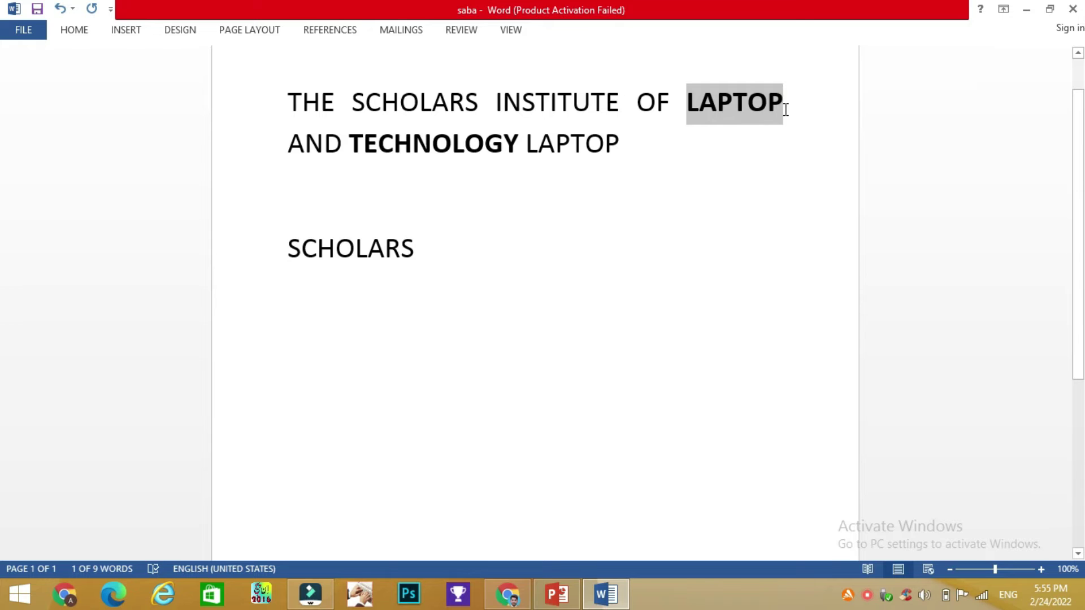
pyautogui.hotkey('ctrl', 'l')
pyautogui.hotkey('ctrl', 'j')
pyautogui.hotkey('ctrl', 'l')
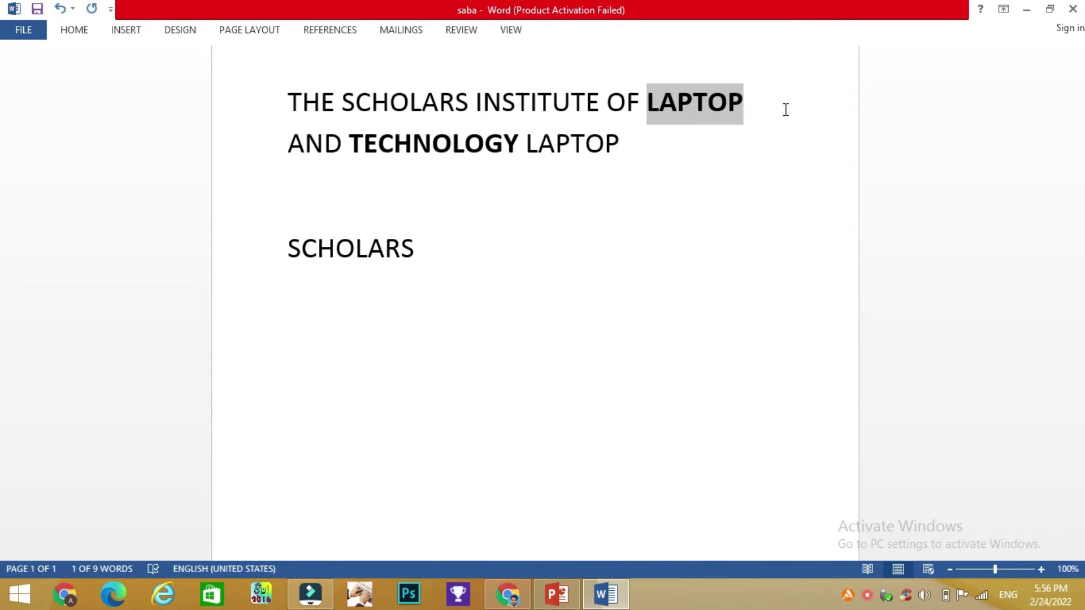
pyautogui.click(508, 594)
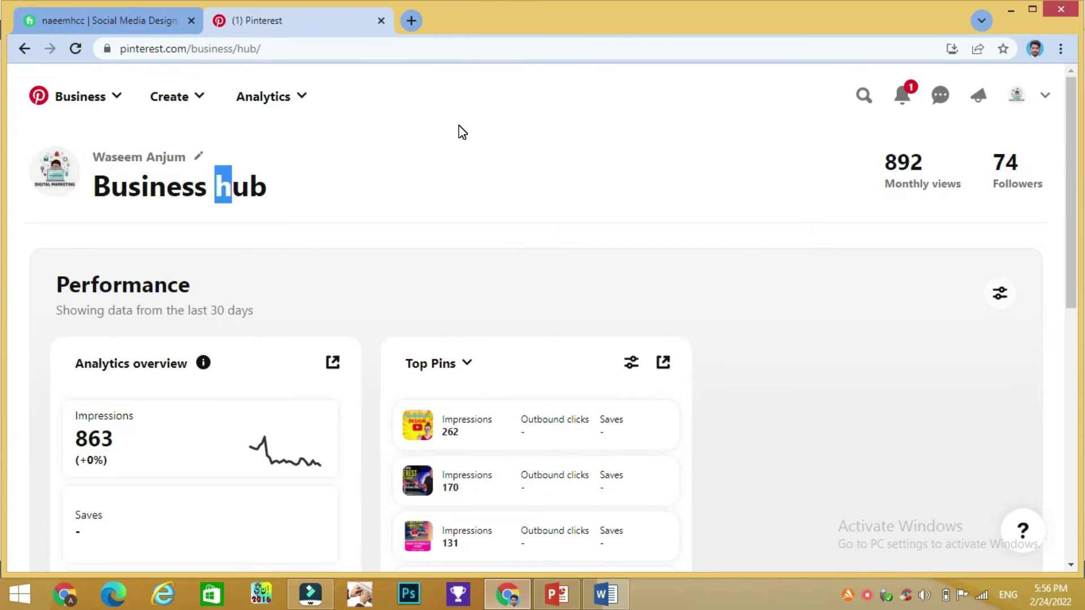
# - Select the Pinterest page's full URL with Ctrl+L, check the shortcut list, and return to saba
pyautogui.hotkey('ctrl', 'l')
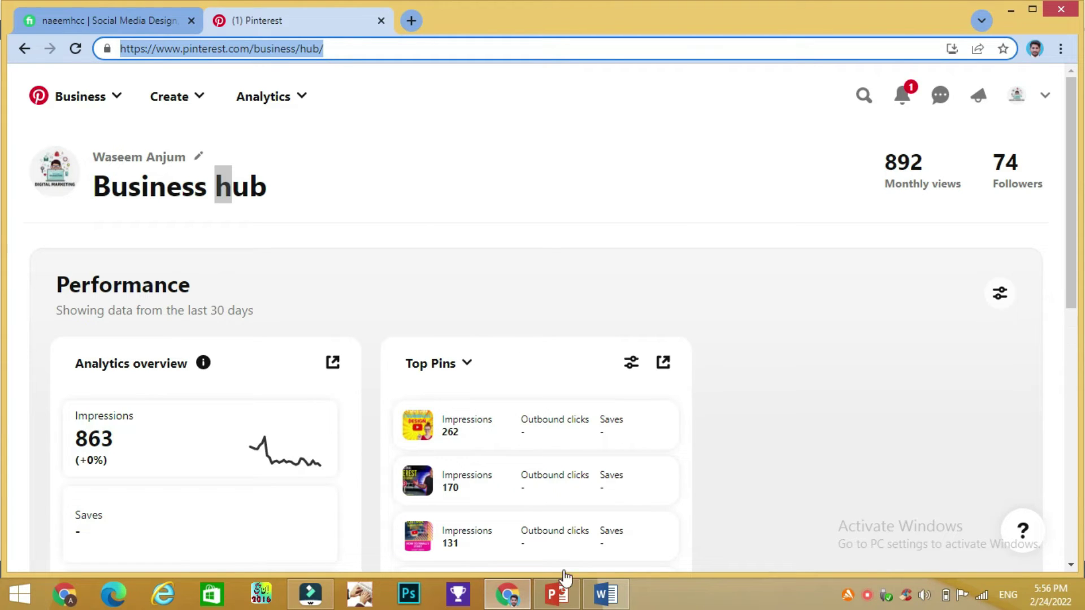
pyautogui.click(600, 603)
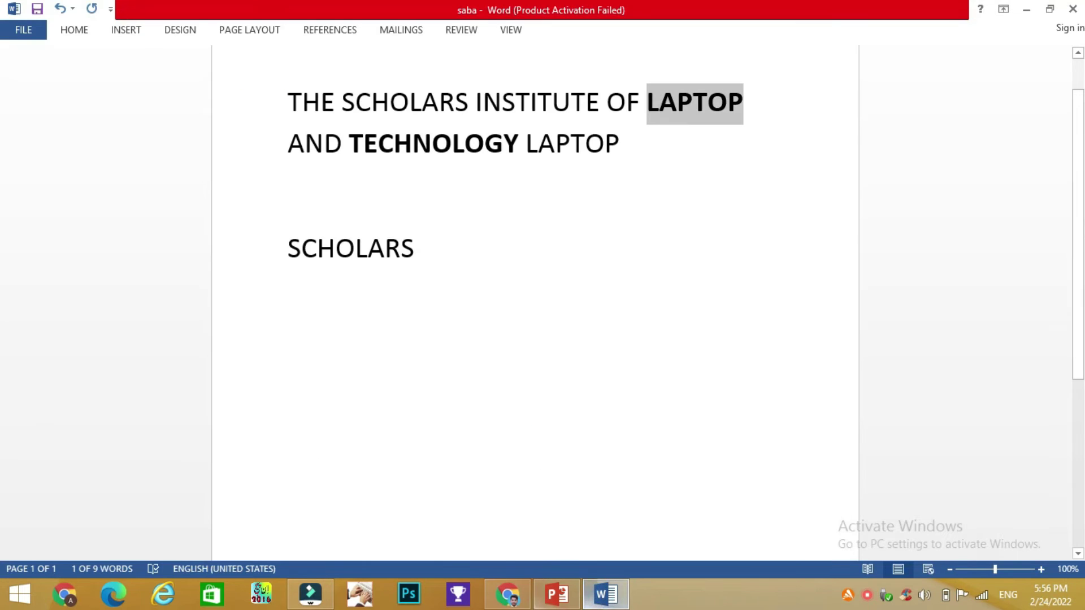
pyautogui.click(557, 604)
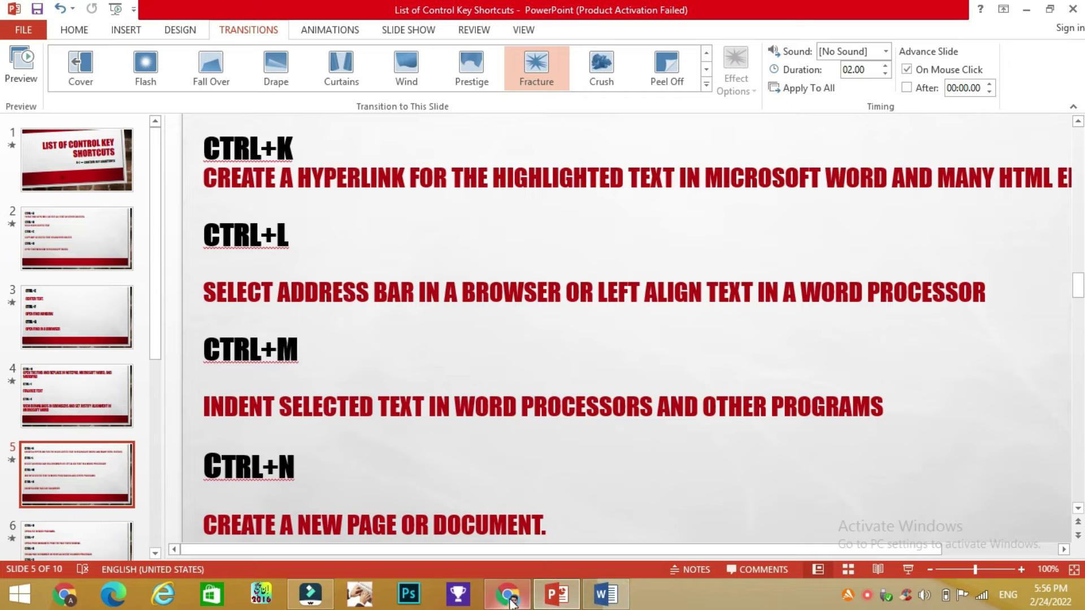
pyautogui.click(624, 602)
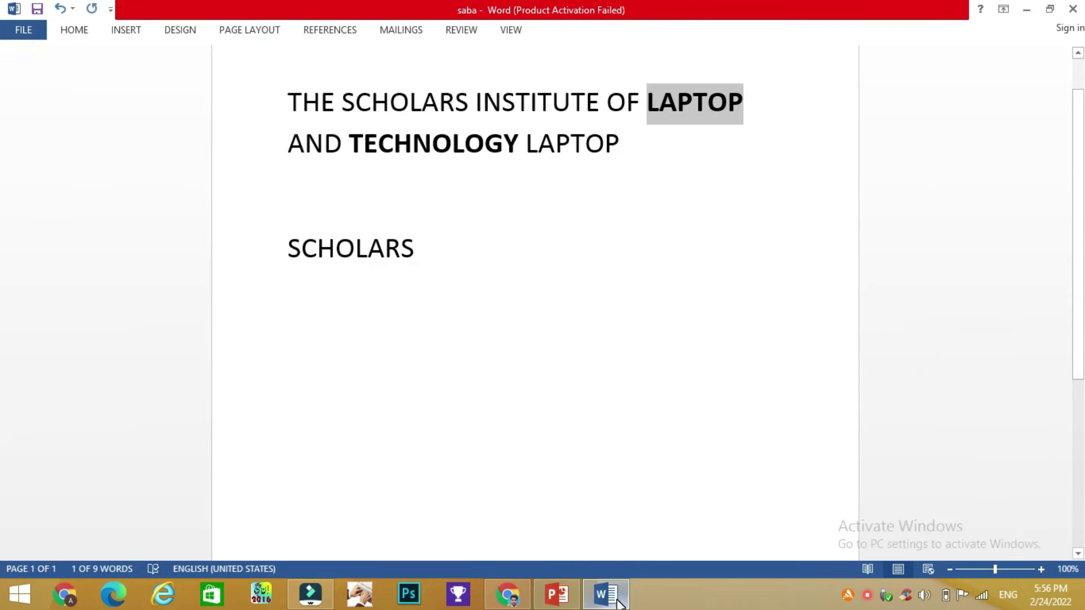
# - Indent the title paragraph rightward with repeated Ctrl+M and check the shortcut list
pyautogui.hotkey('ctrl', 'm')
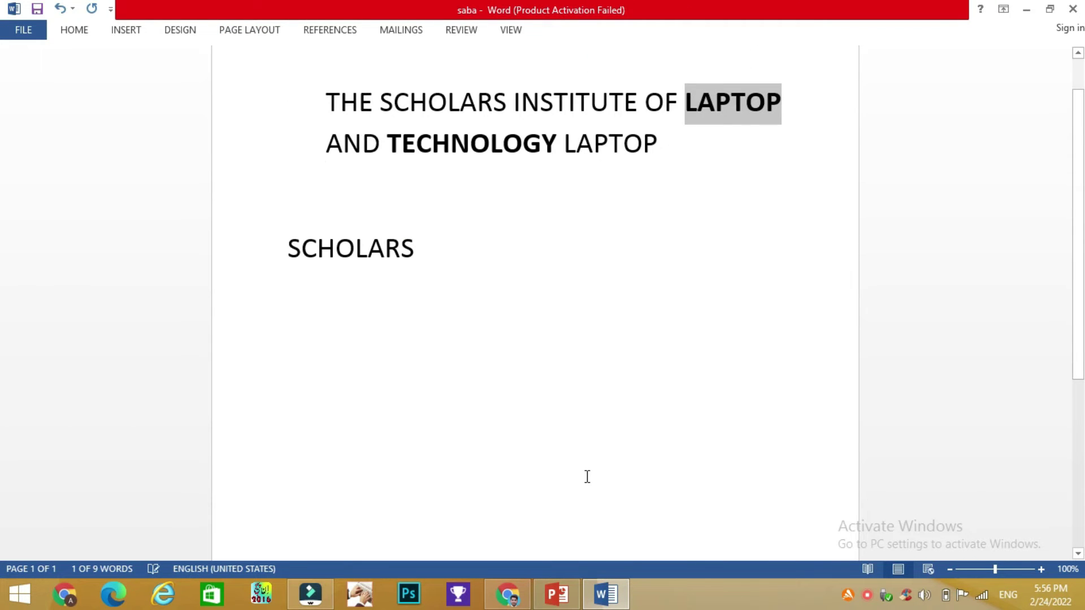
pyautogui.hotkey('ctrl', 'm')
pyautogui.hotkey('ctrl', 'm')
pyautogui.hotkey('ctrl', 'm')
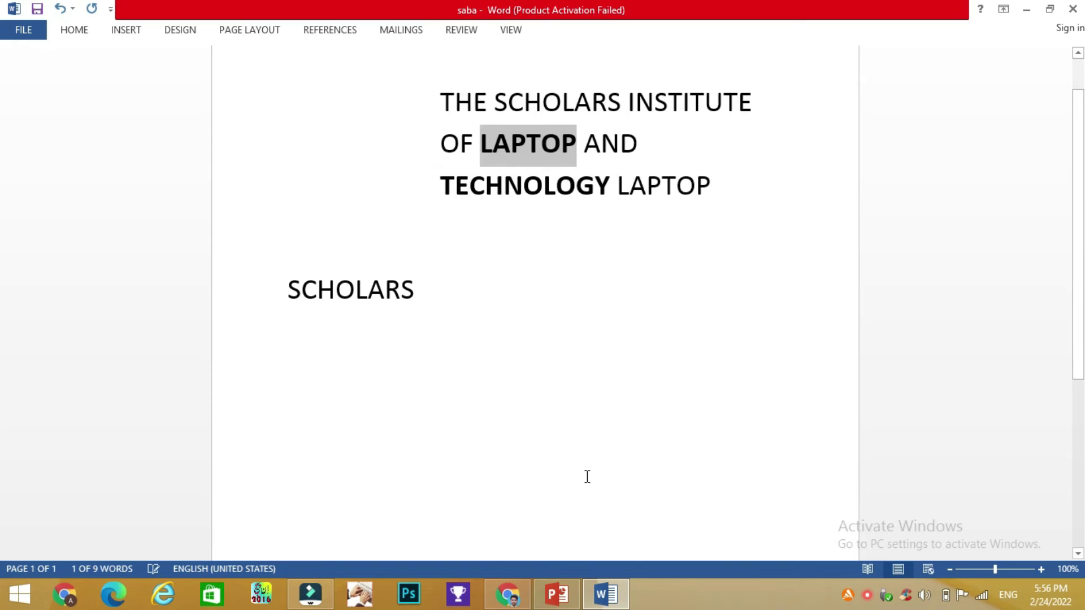
pyautogui.hotkey('ctrl', 'm')
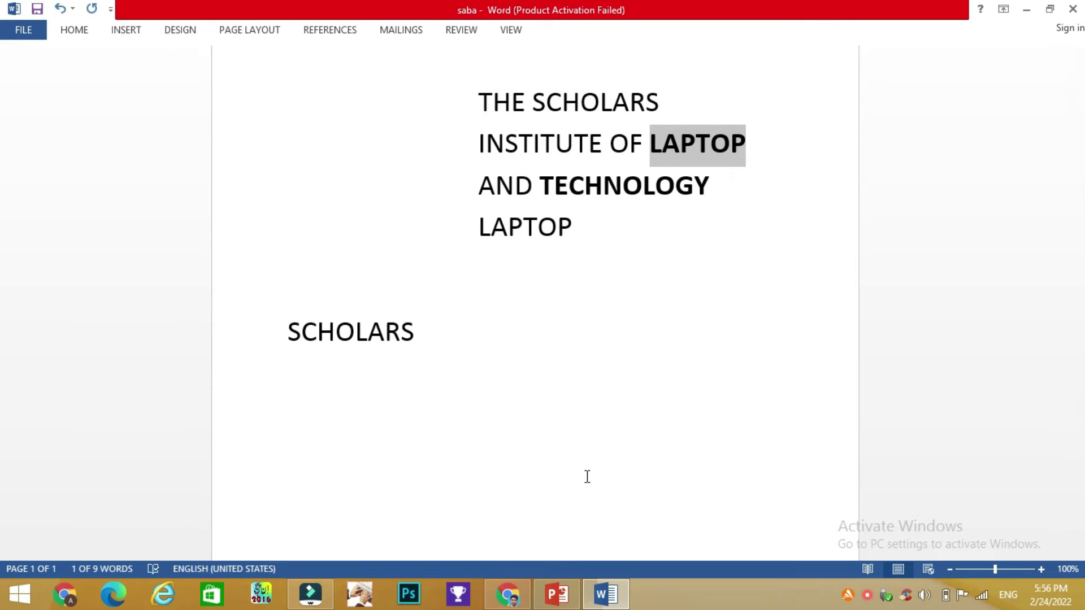
pyautogui.click(557, 595)
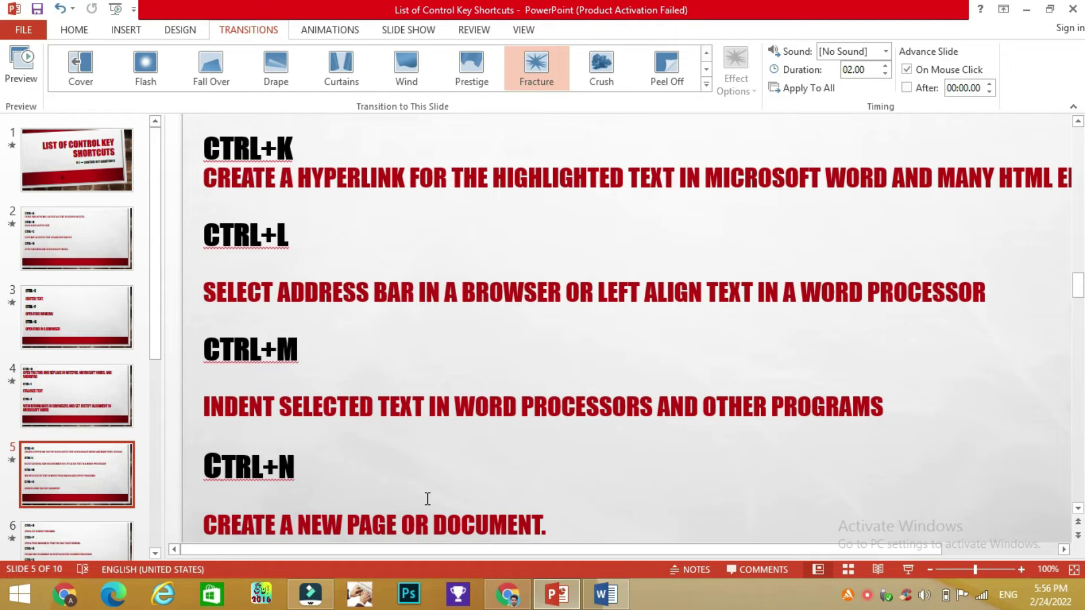
pyautogui.click(605, 595)
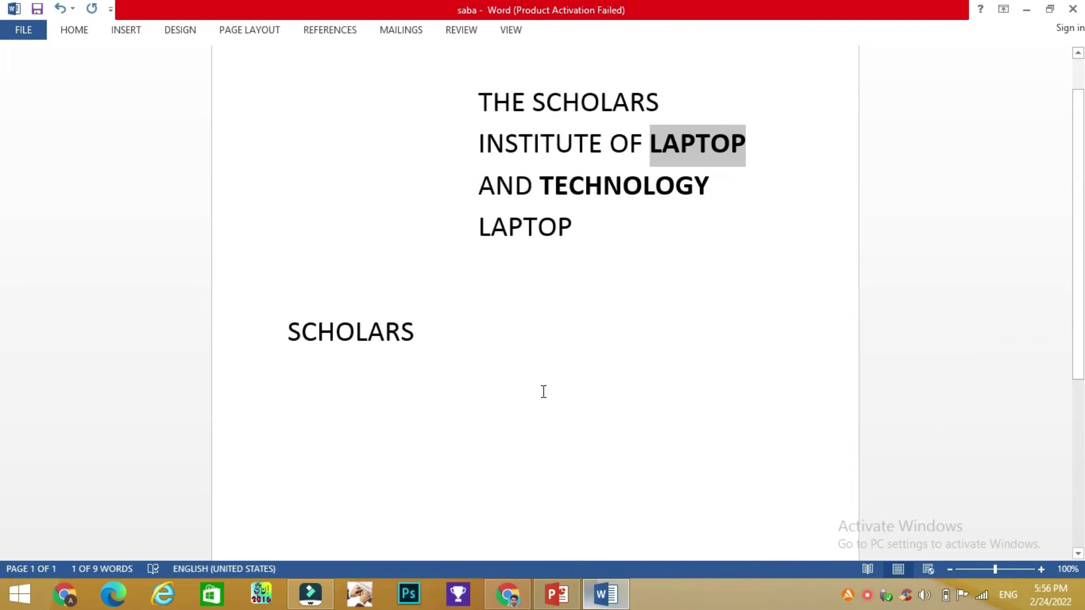
# - Create a blank document with Ctrl+N, close it, and return to the shortcut slides
pyautogui.click(544, 351)
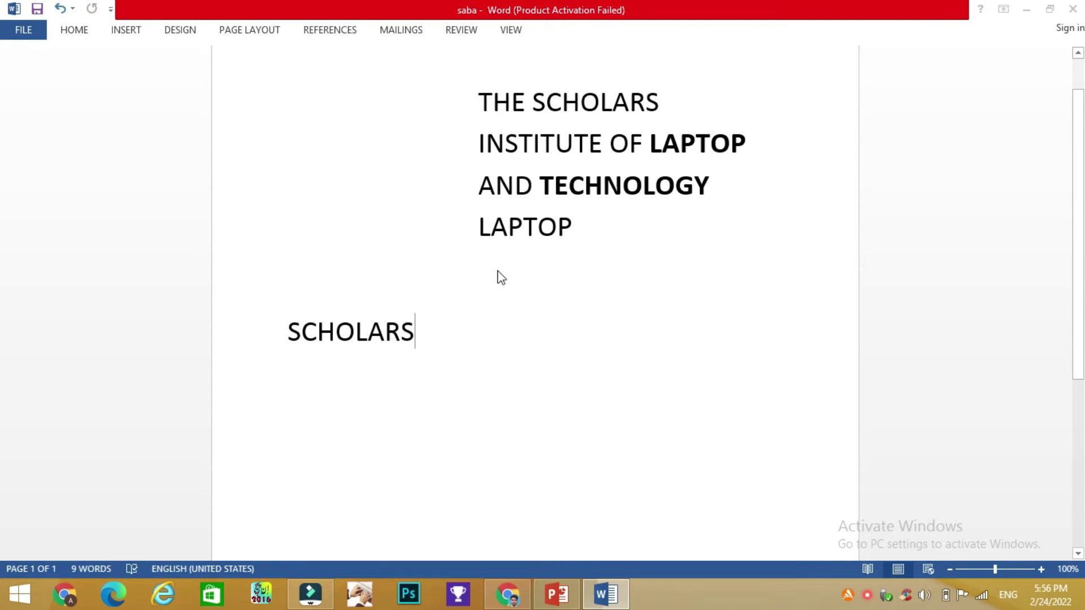
pyautogui.hotkey('ctrl', 'n')
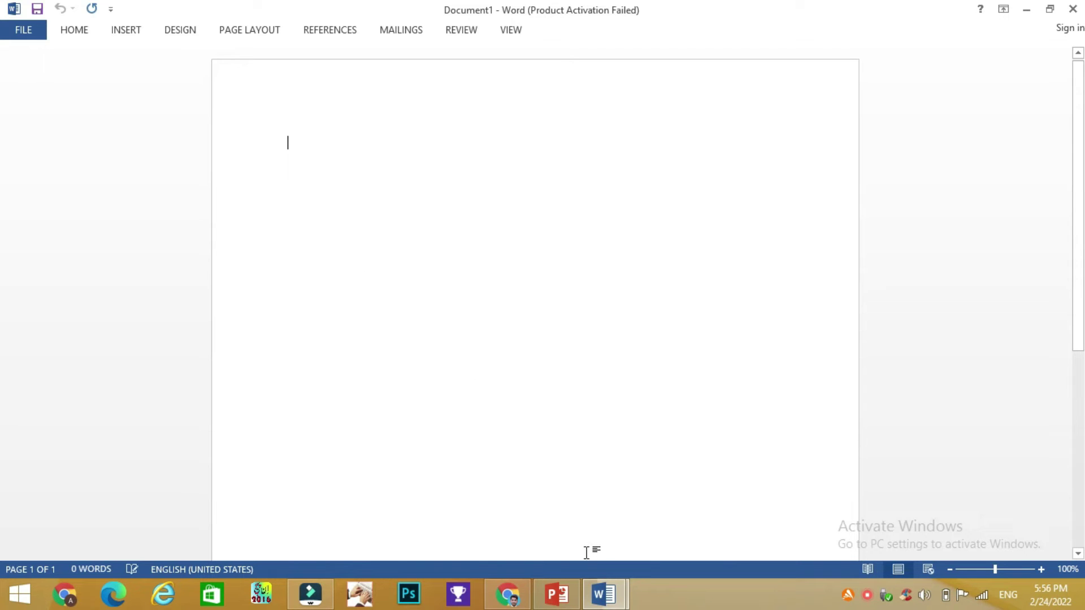
pyautogui.click(1072, 9)
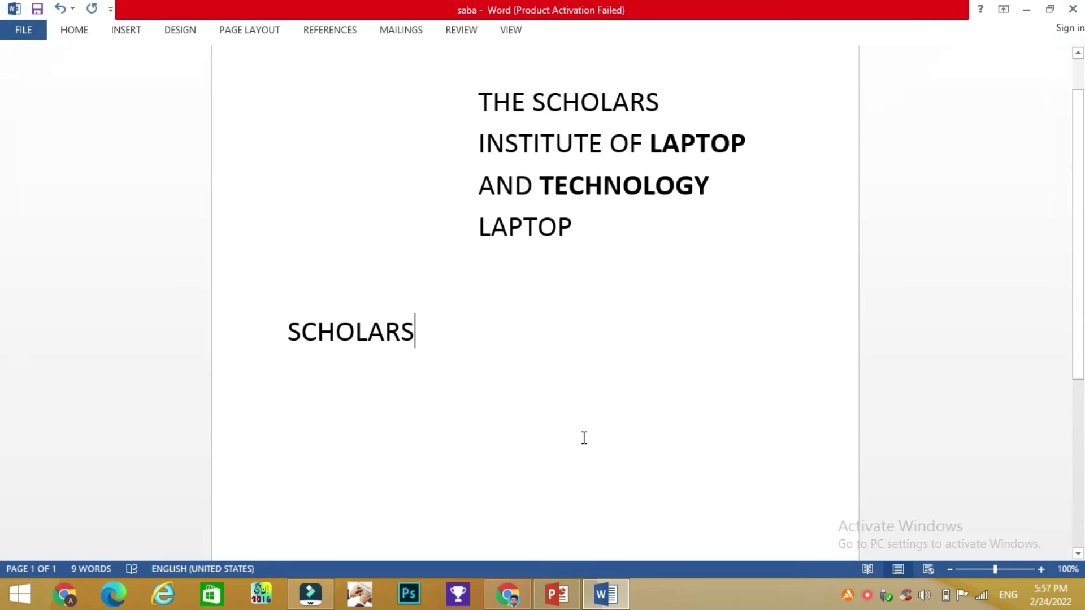
pyautogui.click(557, 595)
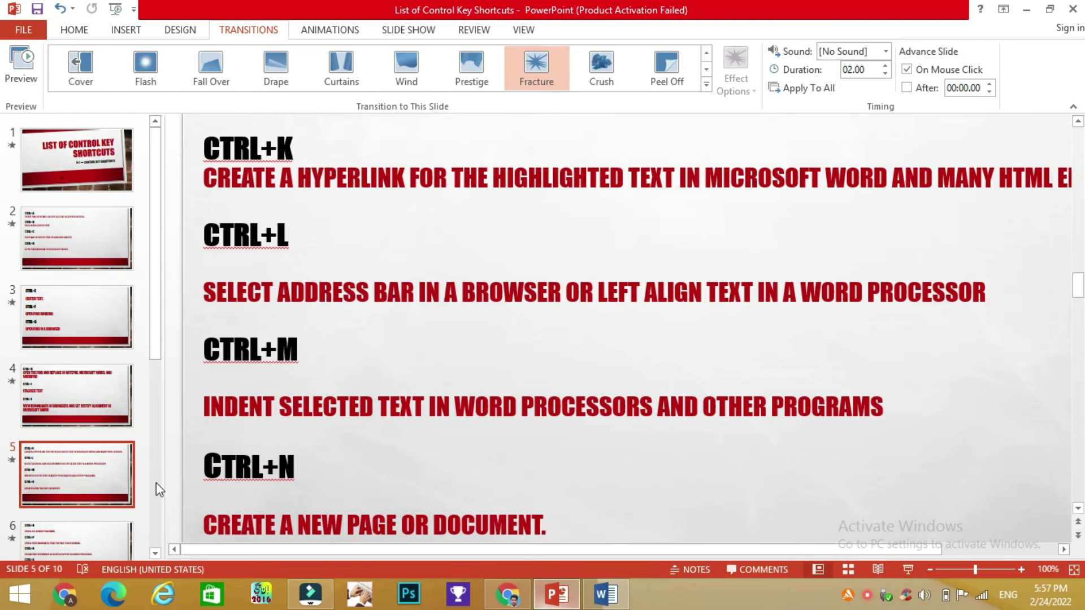
# - Move to slide 6 covering CTRL+O through CTRL+S, then bring the saba document forward
pyautogui.click(89, 542)
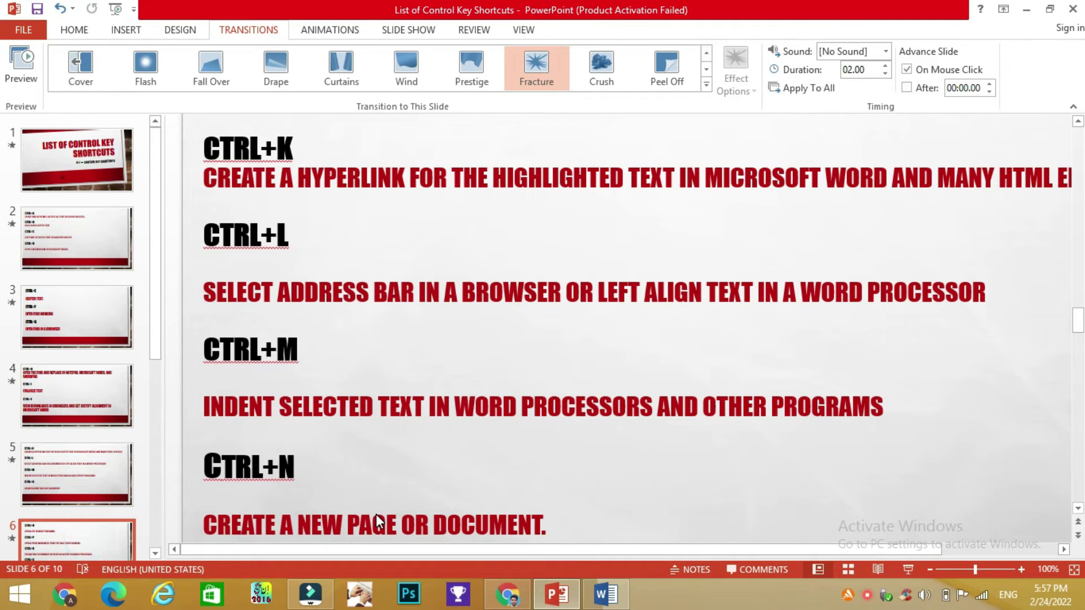
pyautogui.scroll(-5, 375, 514)
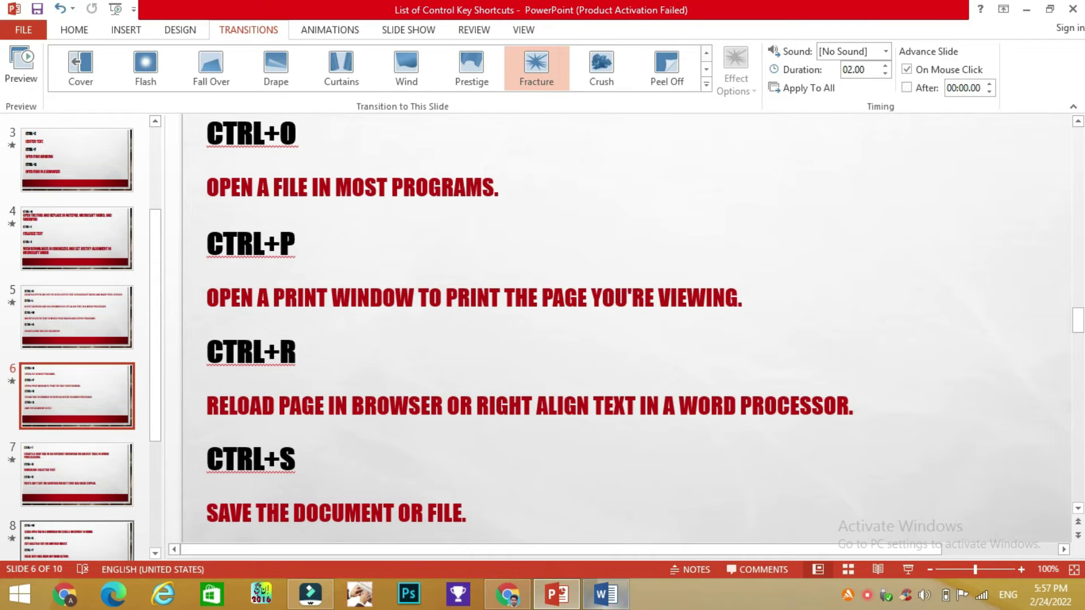
pyautogui.click(602, 608)
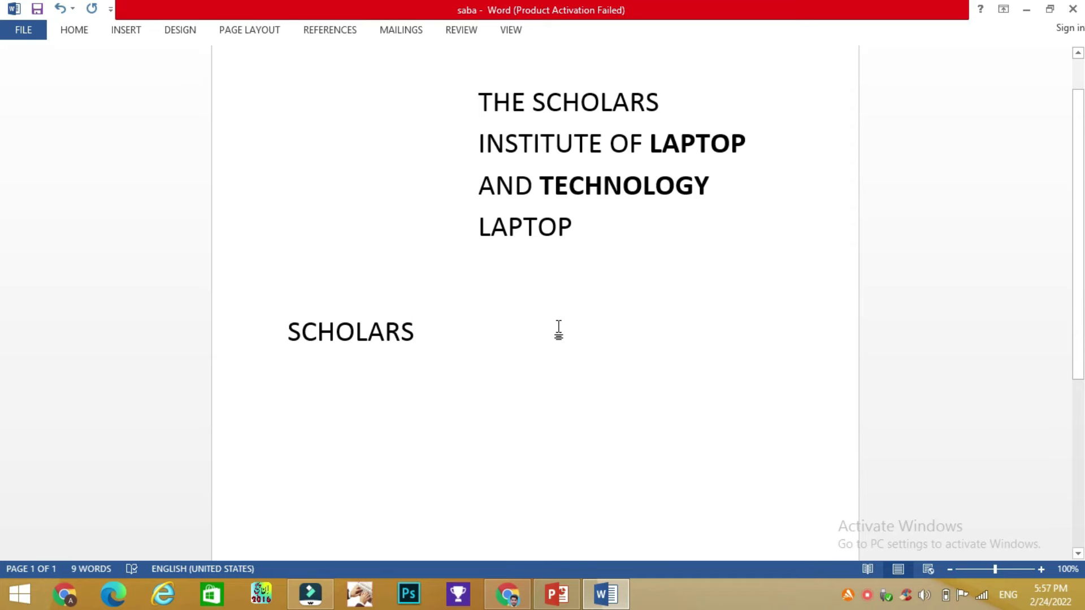
# - Open '1st year chapter 1,3' from Recent Documents via Ctrl+O, close it, and return to slide 6
pyautogui.hotkey('ctrl', 'o')
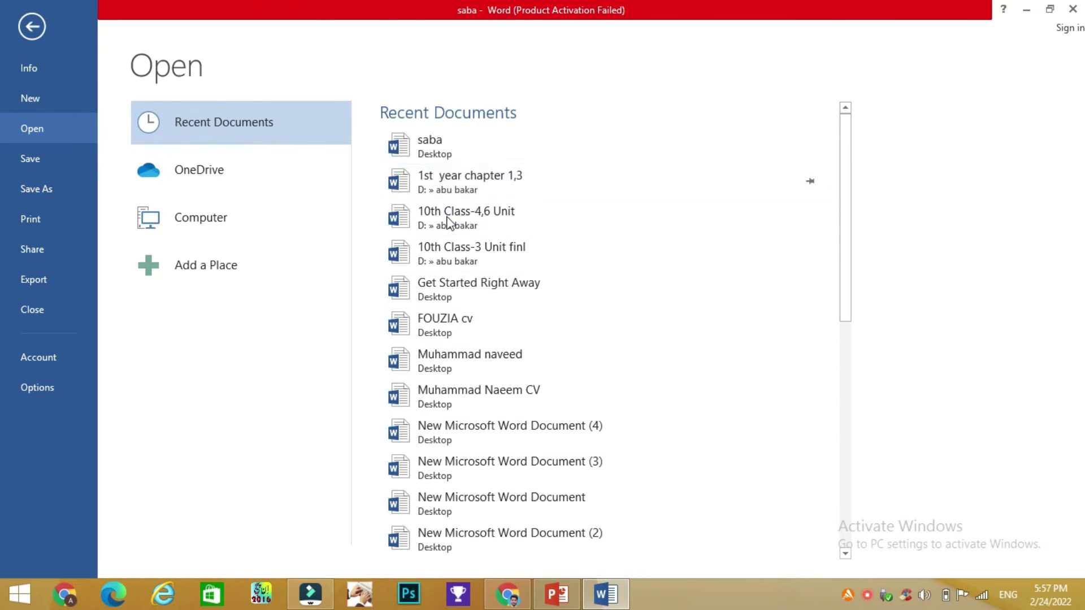
pyautogui.click(481, 182)
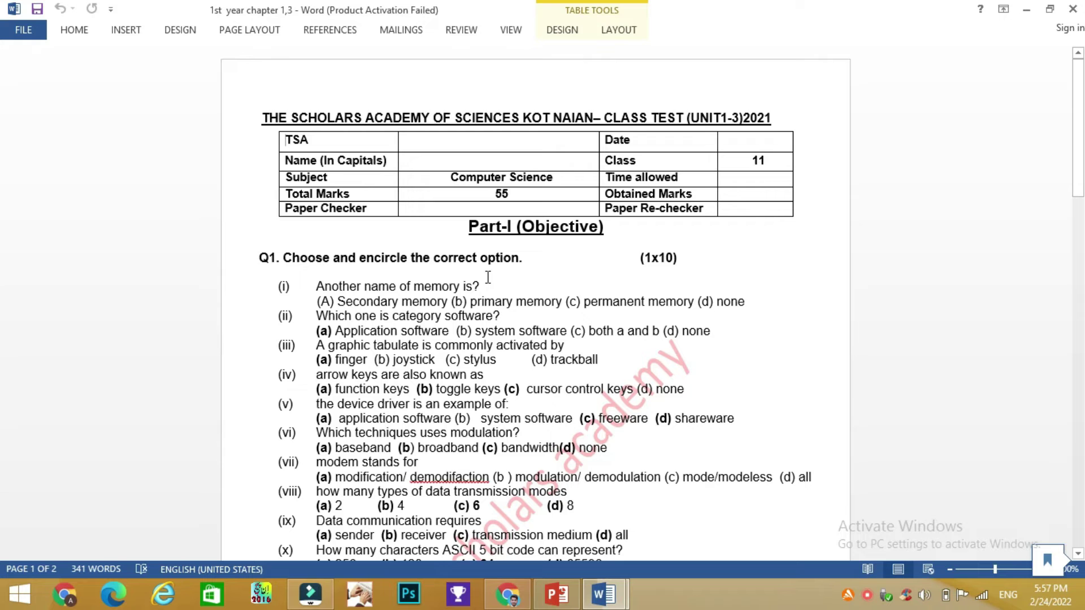
pyautogui.click(1072, 9)
pyautogui.click(555, 596)
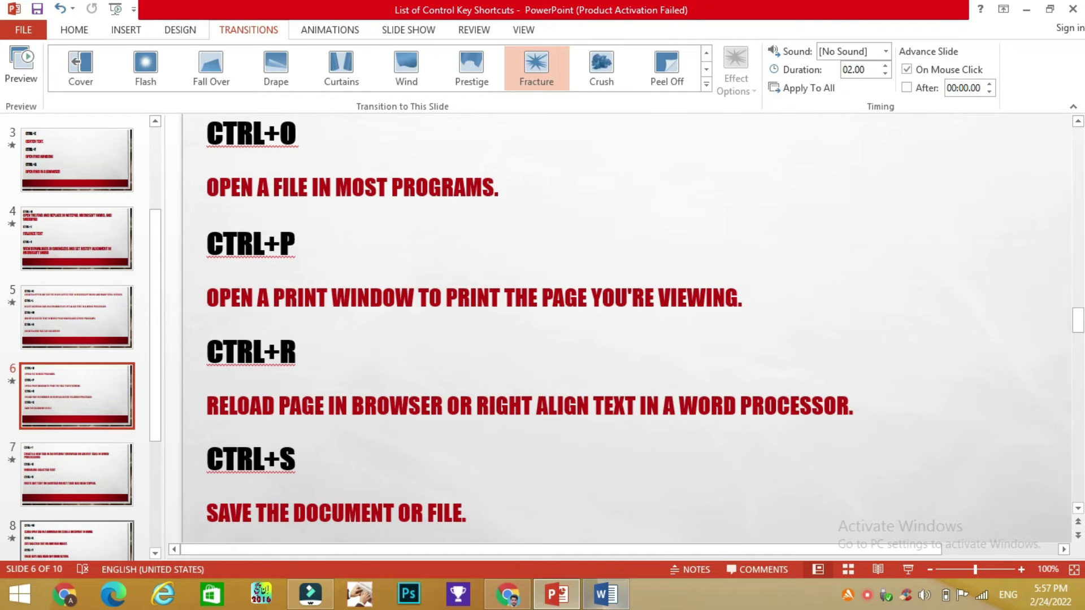
pyautogui.click(603, 596)
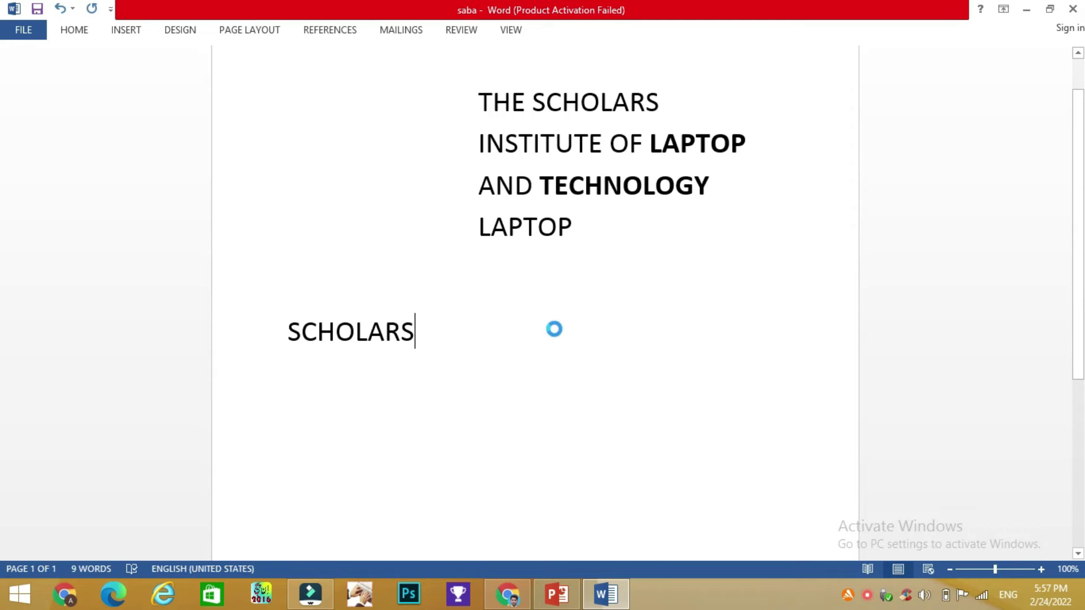
pyautogui.hotkey('ctrl', 'p')
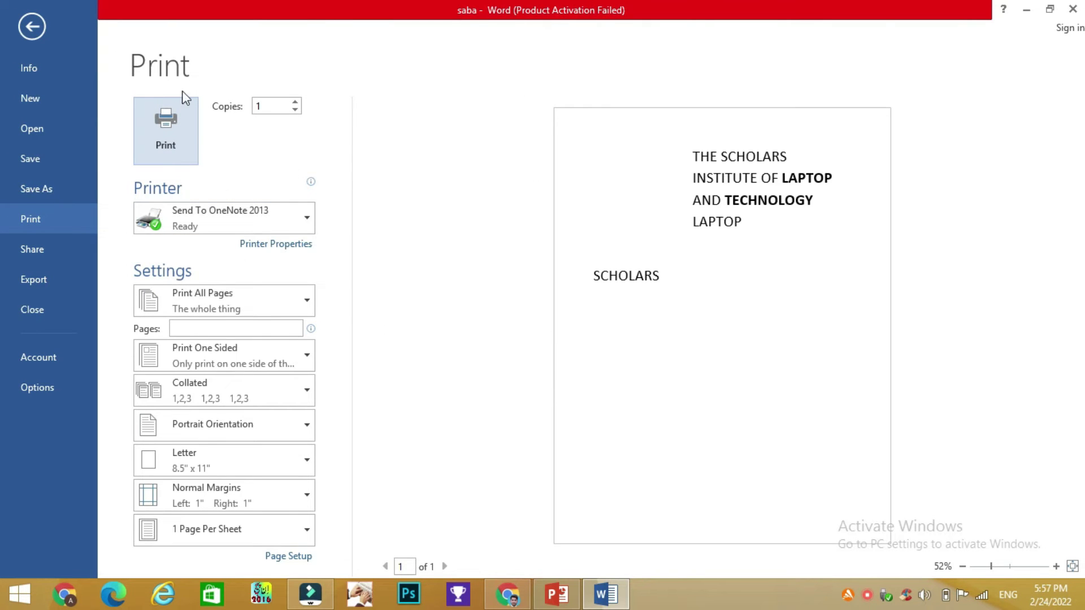
pyautogui.click(32, 24)
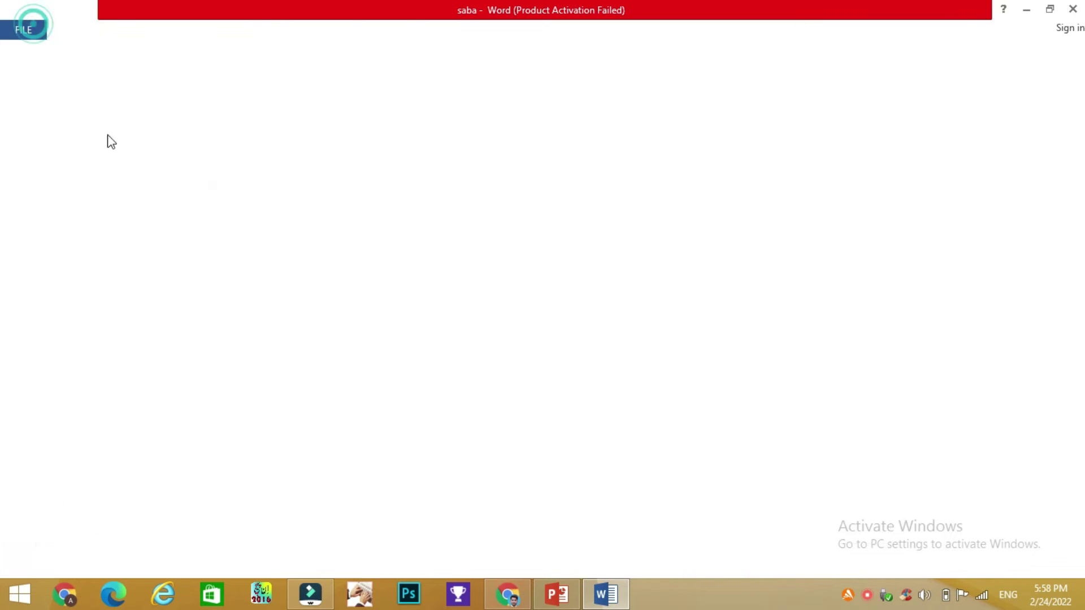
pyautogui.click(557, 596)
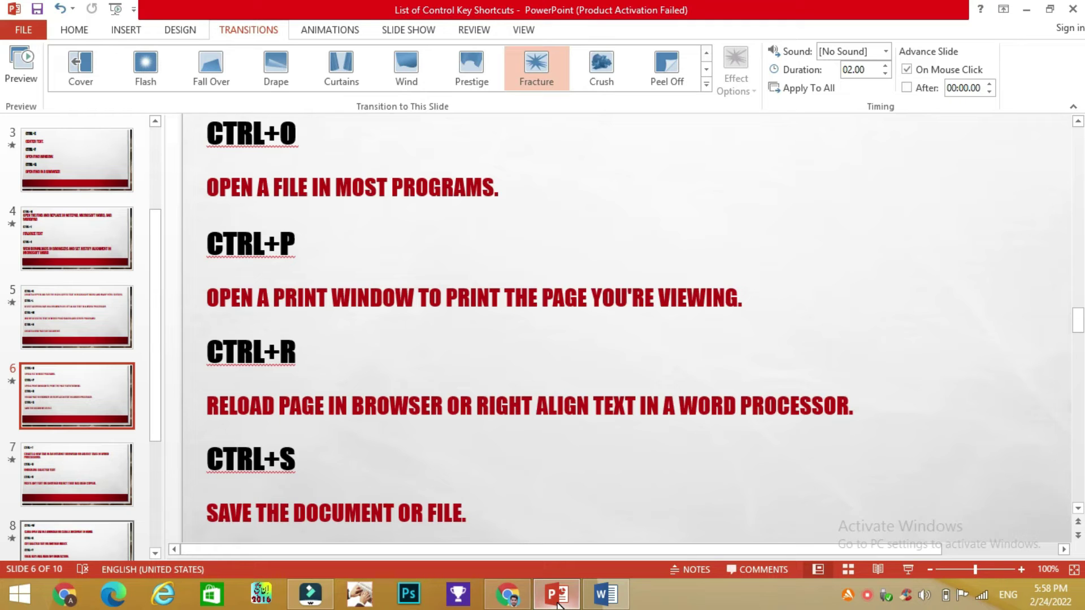
# - Right-align the word SCHOLARS in the saba document against the right margin using Ctrl+R
pyautogui.click(558, 604)
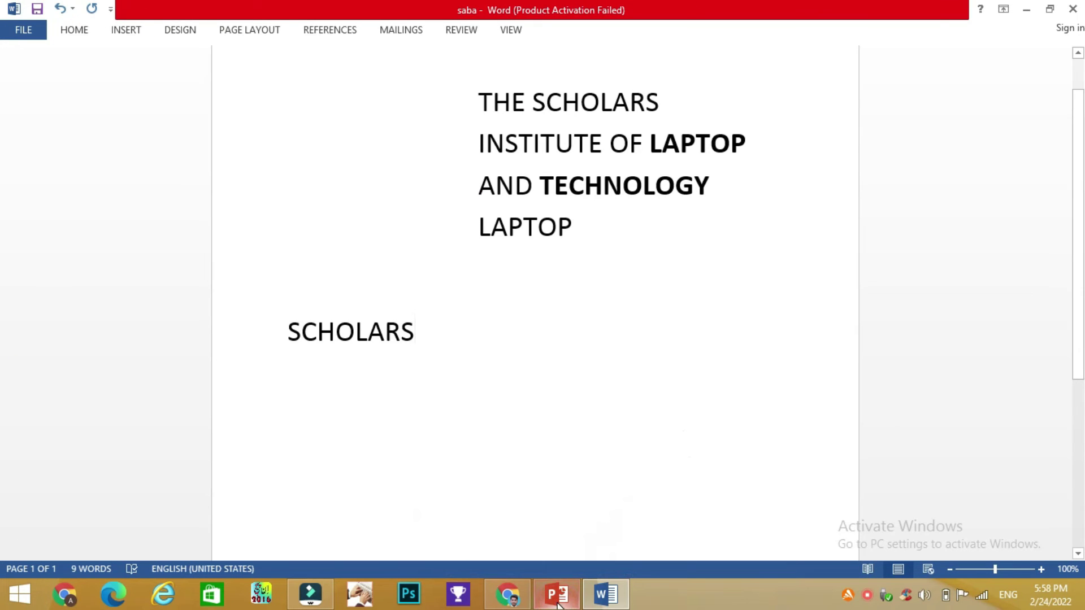
pyautogui.click(557, 604)
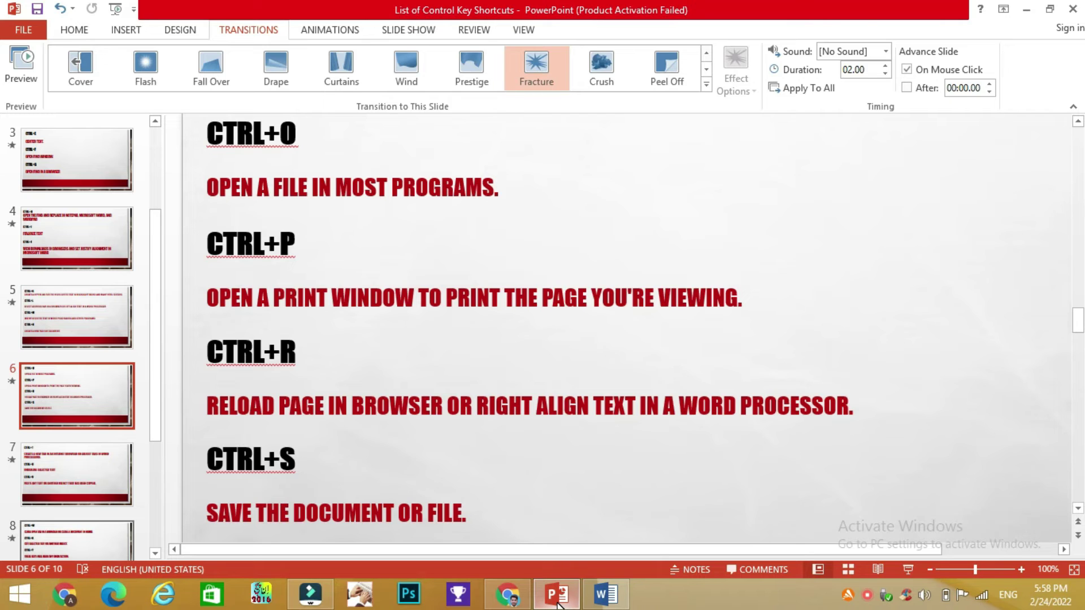
pyautogui.click(558, 604)
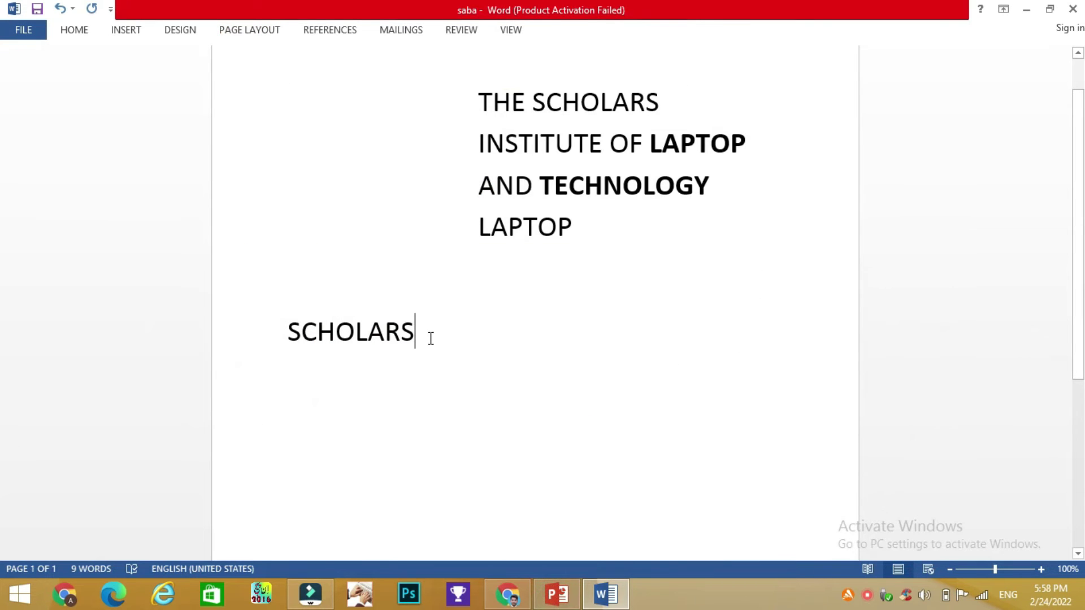
pyautogui.moveTo(430, 338); pyautogui.dragTo(288, 338)
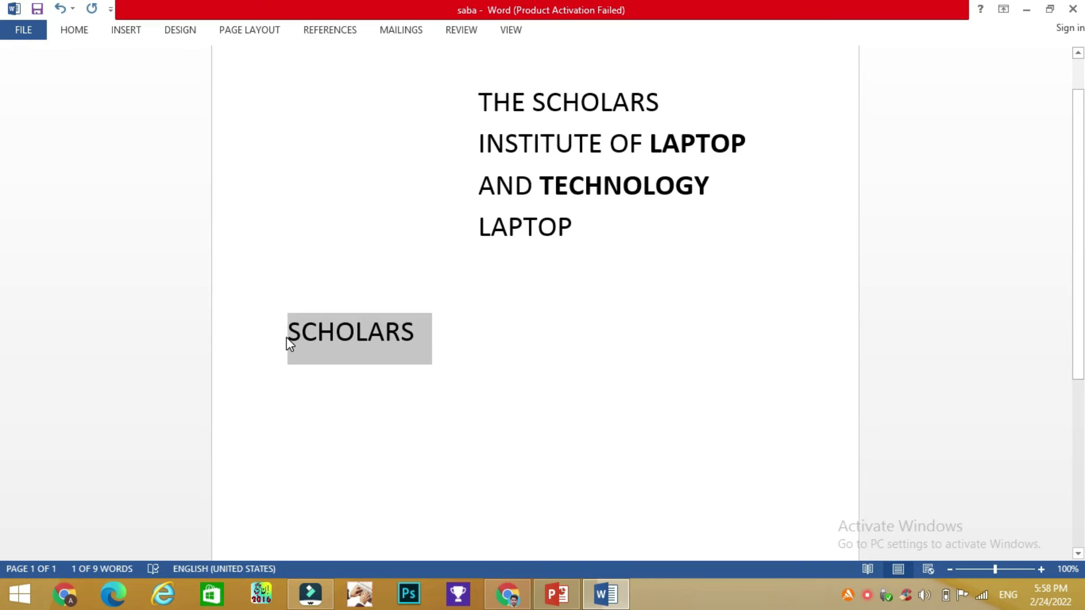
pyautogui.hotkey('ctrl', 'r')
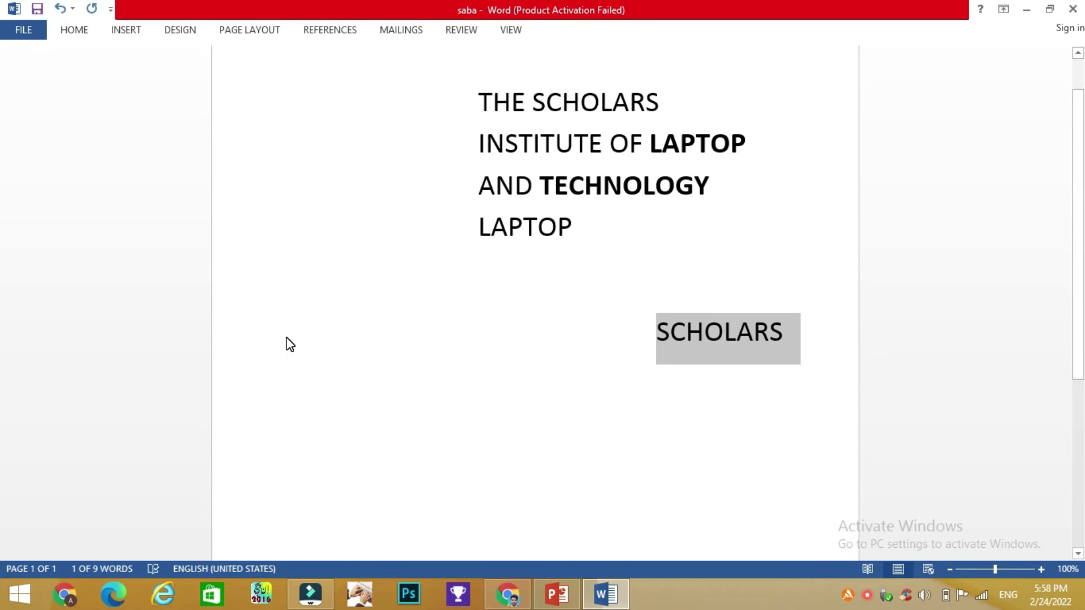
# - Reload the Pinterest Business hub page in Chrome so its follower count refreshes
pyautogui.click(507, 595)
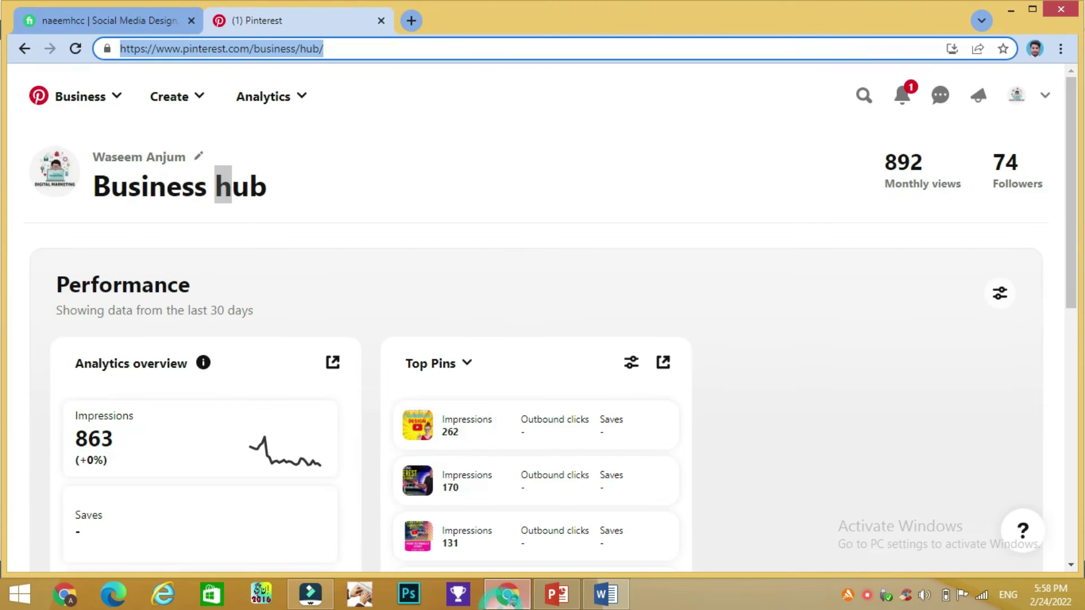
pyautogui.click(390, 162)
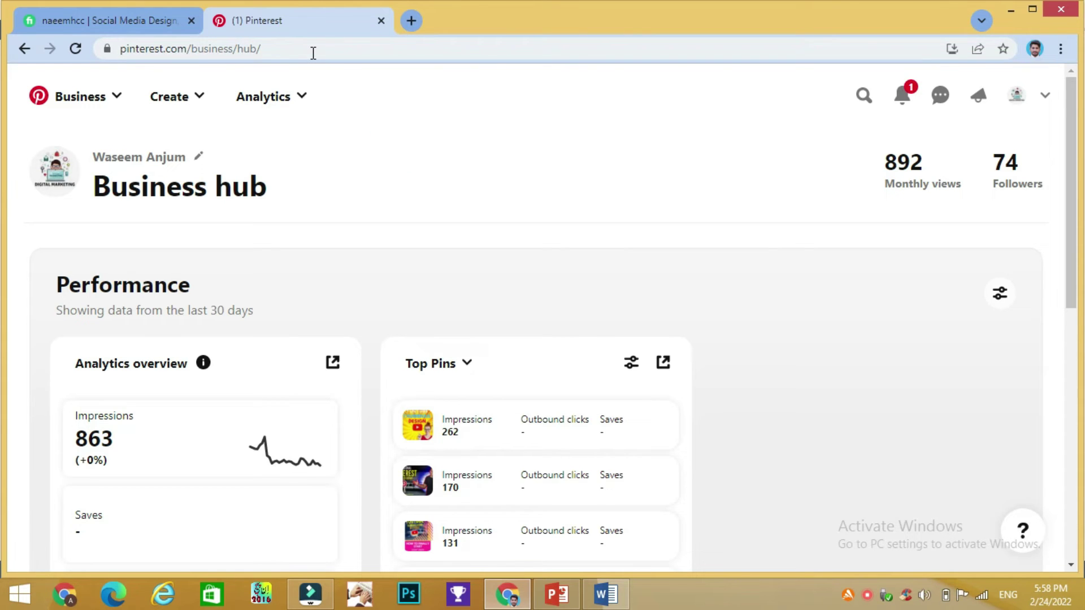
pyautogui.press('F5')
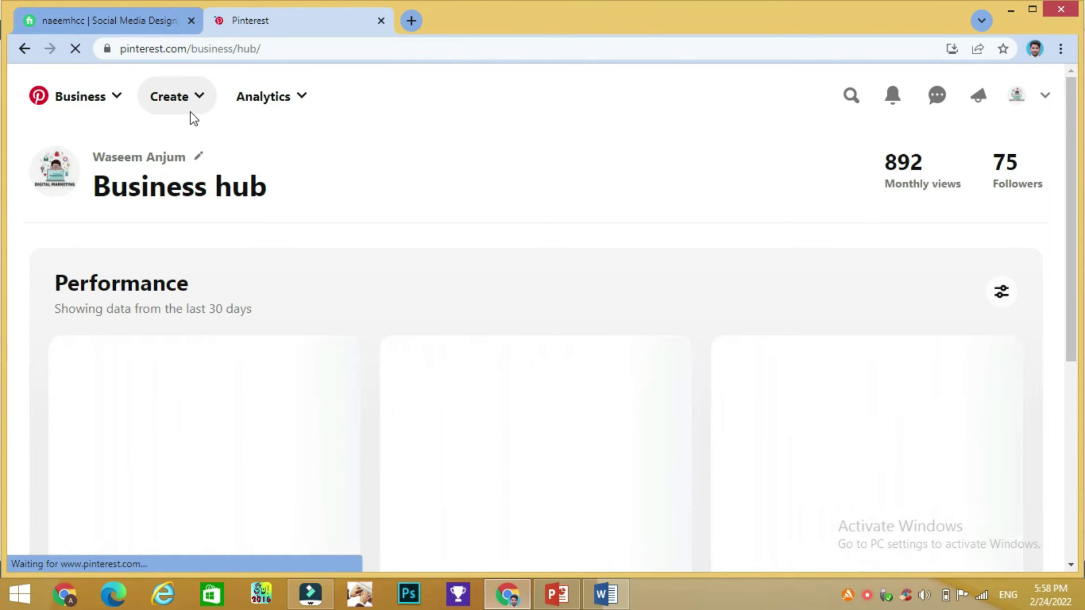
pyautogui.click(557, 600)
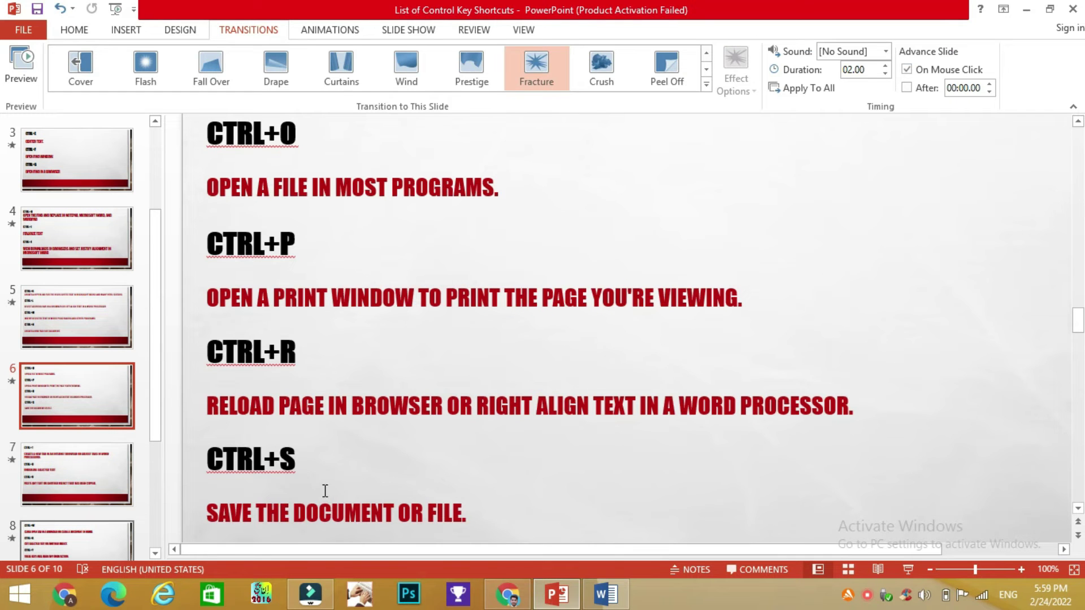
# - Save the saba document with Ctrl+S, then hide Word behind the presentation
pyautogui.click(606, 593)
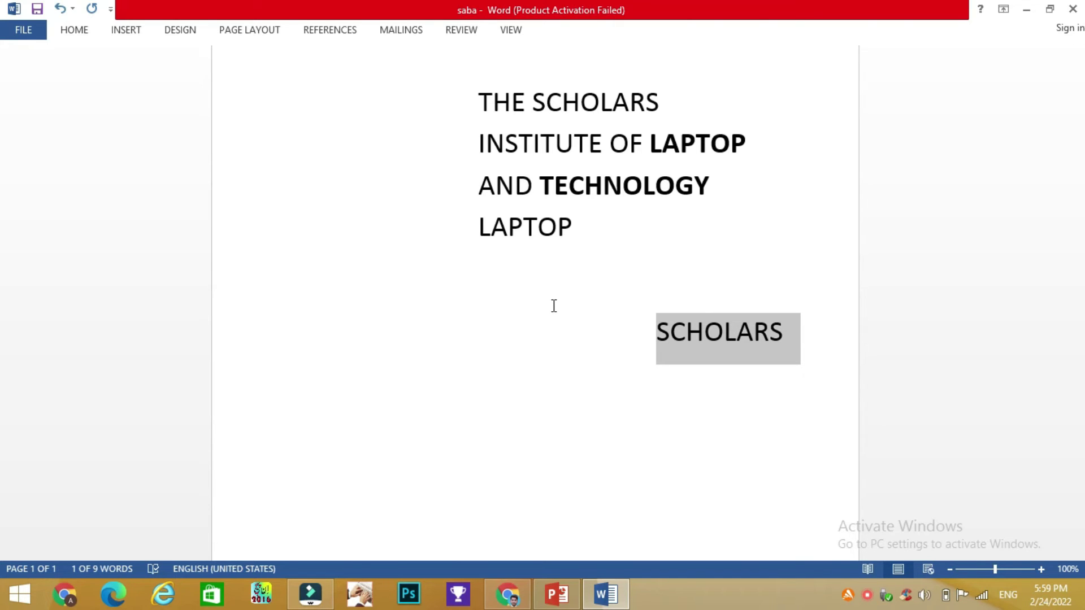
pyautogui.hotkey('ctrl', 's')
pyautogui.click(611, 596)
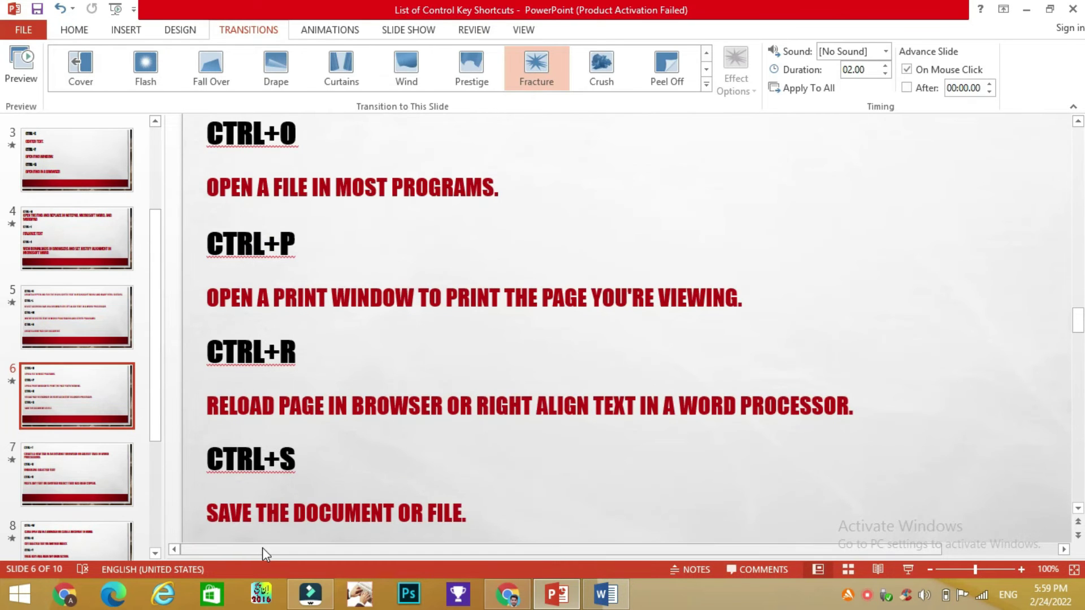
# - Show slide 7 (CTRL+T, CTRL+U, CTRL+V), then bring the saba document forward
pyautogui.click(67, 495)
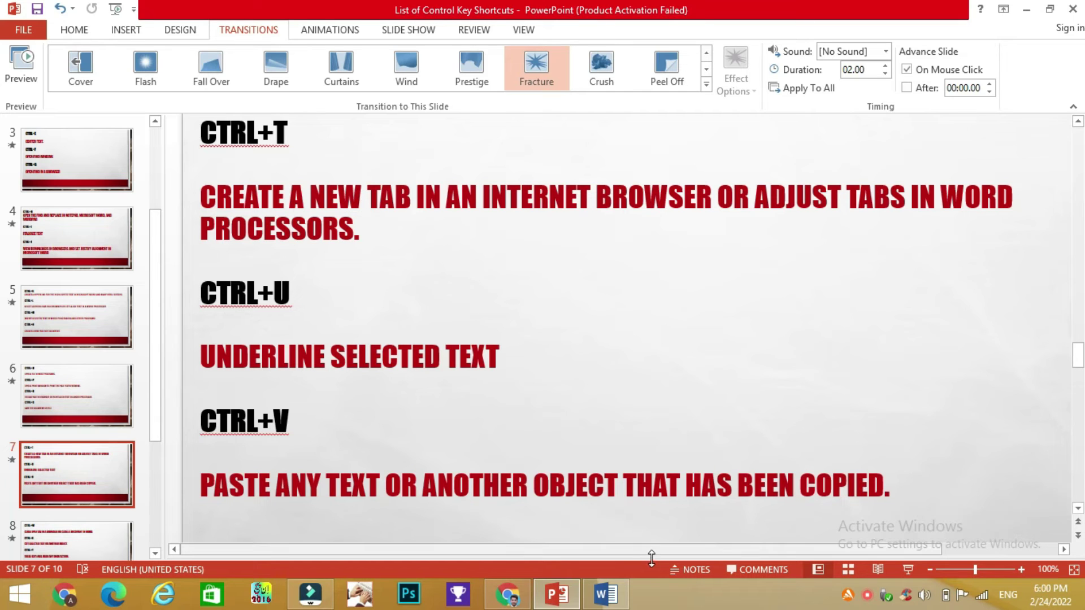
pyautogui.click(603, 595)
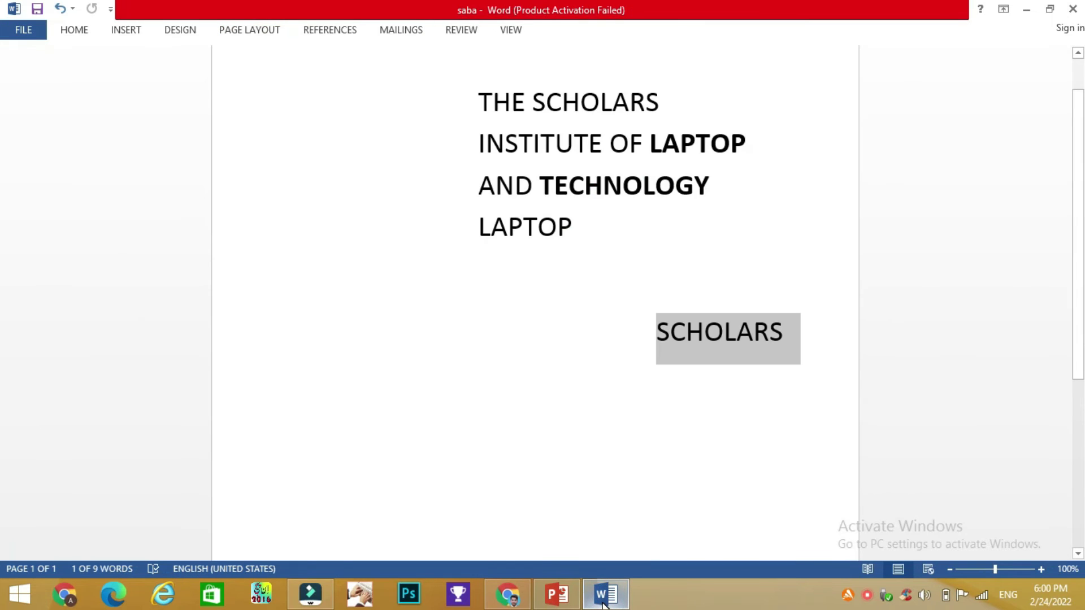
# - Open a new blank Chrome tab beside Pinterest with Ctrl+T, then return to Word
pyautogui.click(507, 594)
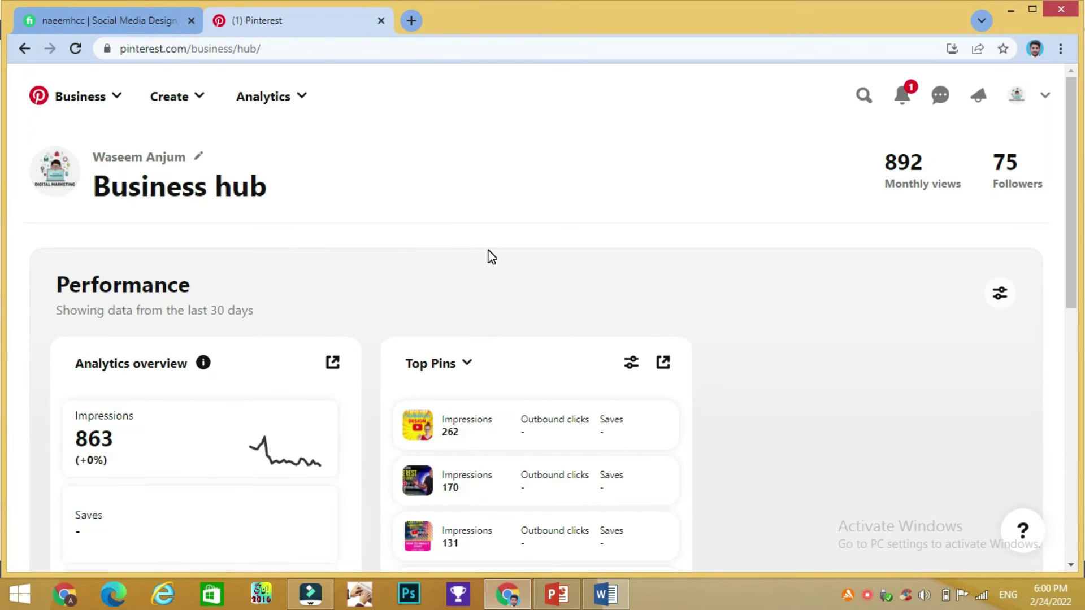
pyautogui.hotkey('ctrl', 't')
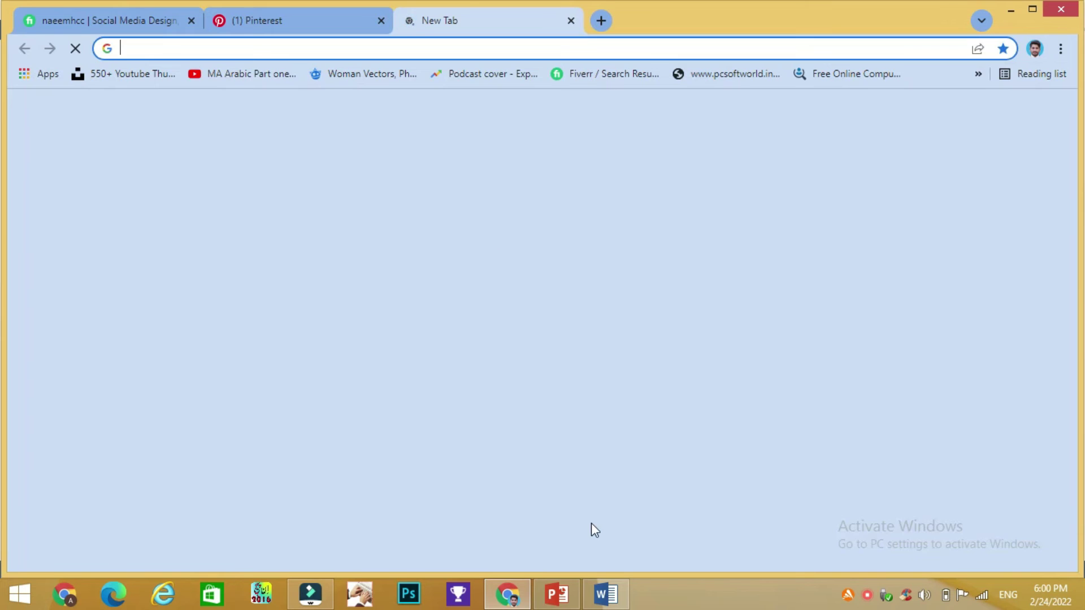
pyautogui.click(606, 595)
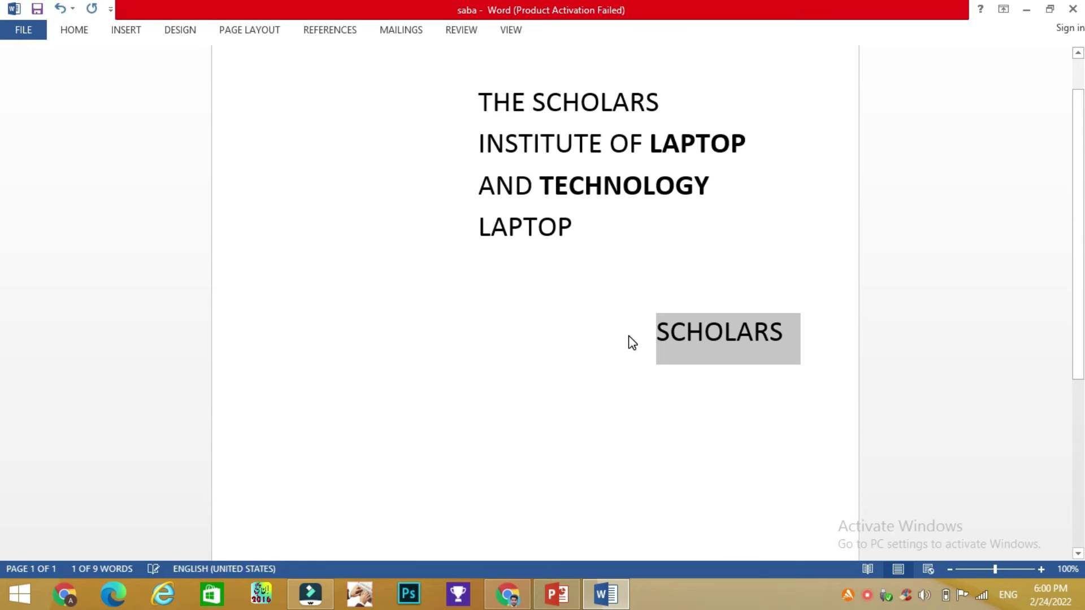
# - Give the title paragraph a hanging indent with Ctrl+T, undoing two of the three increments
pyautogui.click(573, 243)
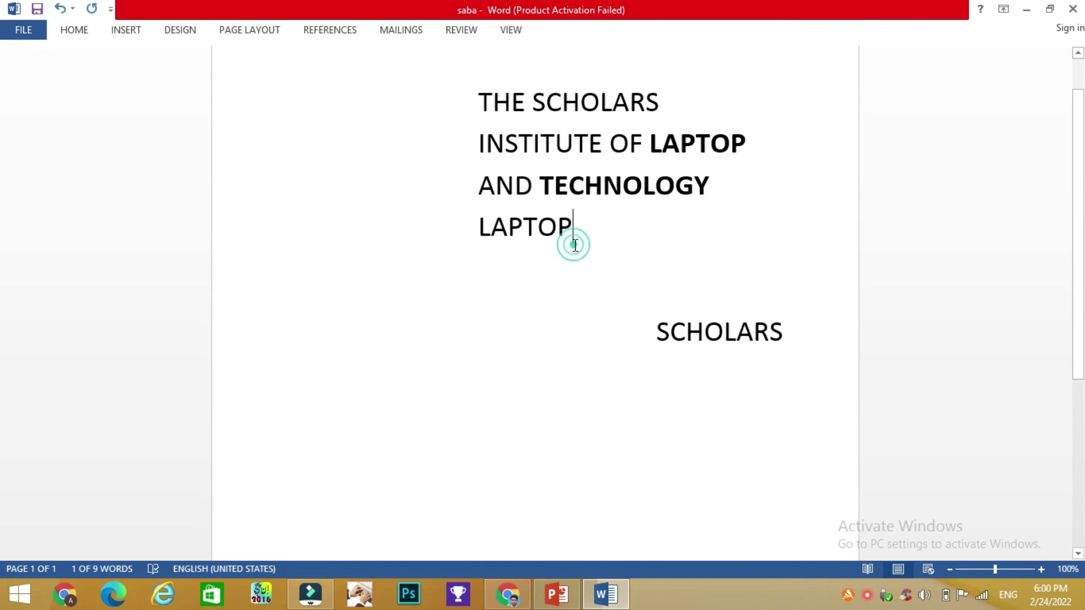
pyautogui.click(560, 603)
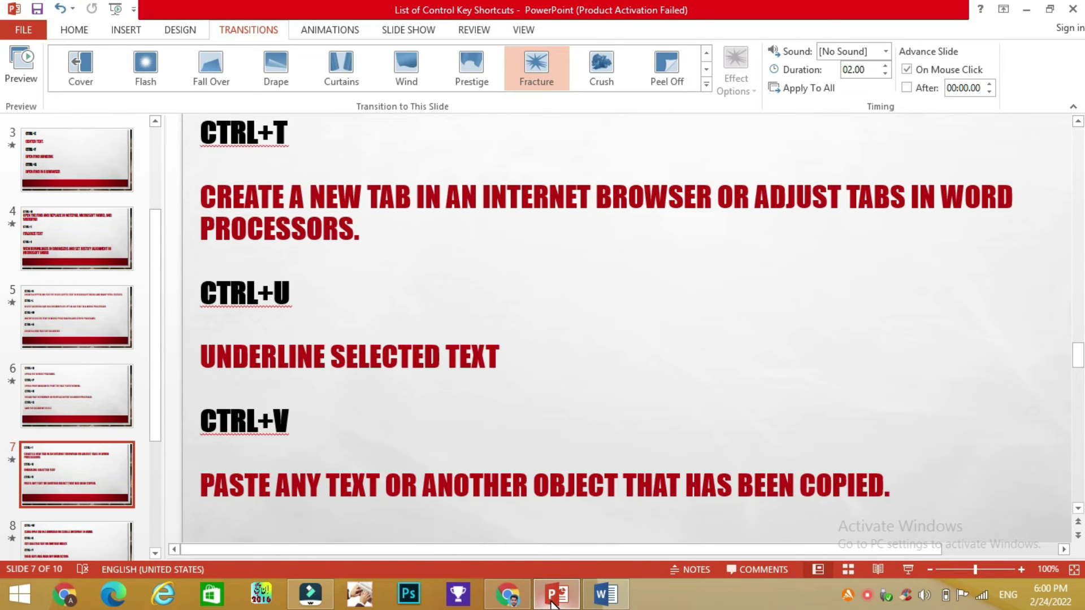
pyautogui.click(552, 603)
pyautogui.click(478, 228)
pyautogui.moveTo(478, 228); pyautogui.dragTo(581, 229)
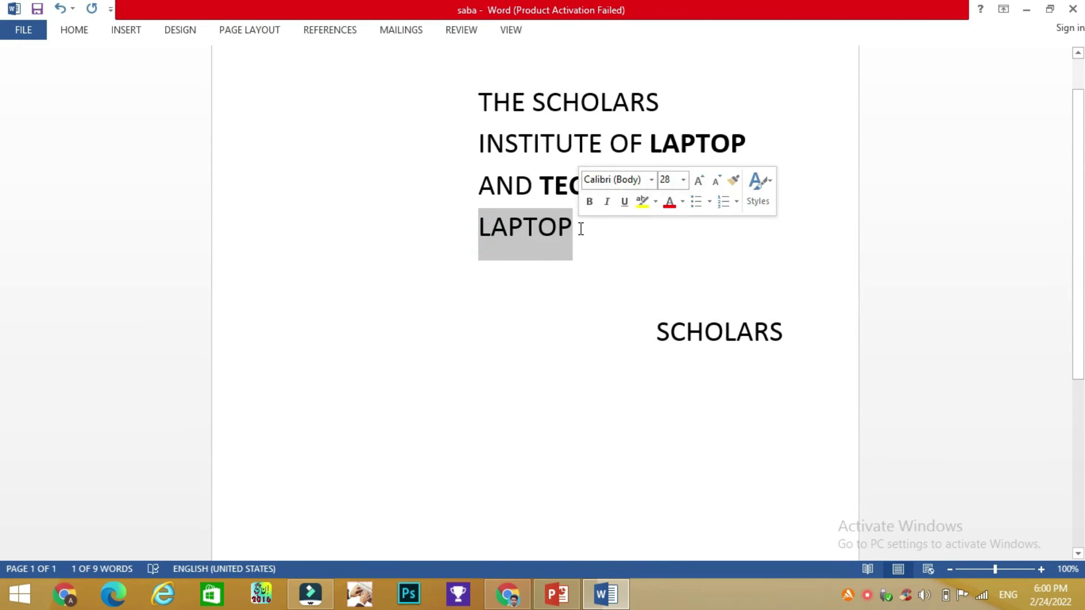
pyautogui.hotkey('ctrl', 't')
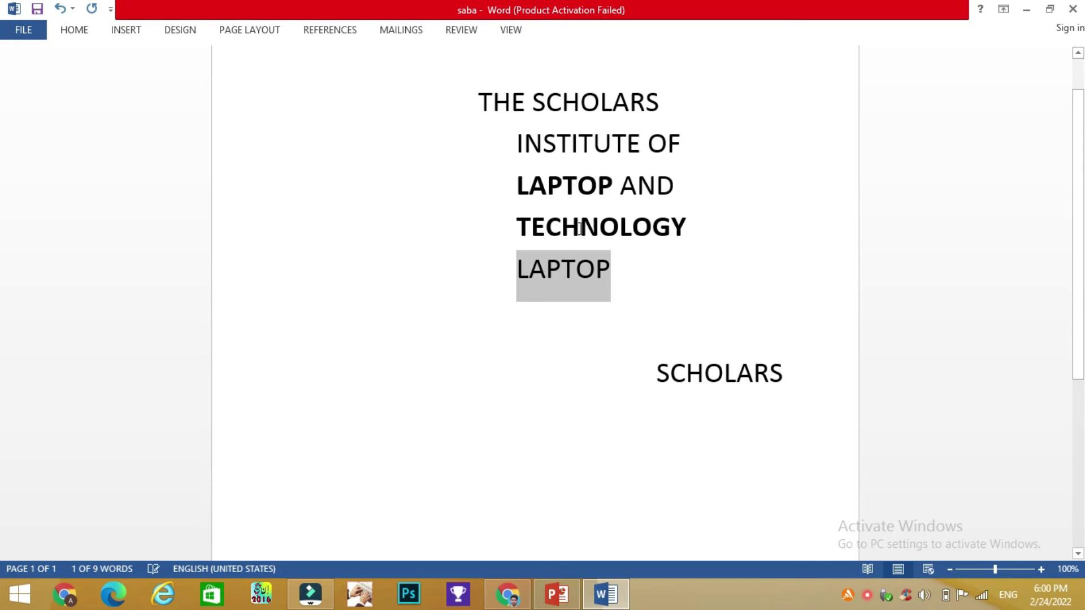
pyautogui.hotkey('ctrl', 't')
pyautogui.hotkey('ctrl', 't')
pyautogui.hotkey('ctrl', 't')
pyautogui.hotkey('ctrl', 't')
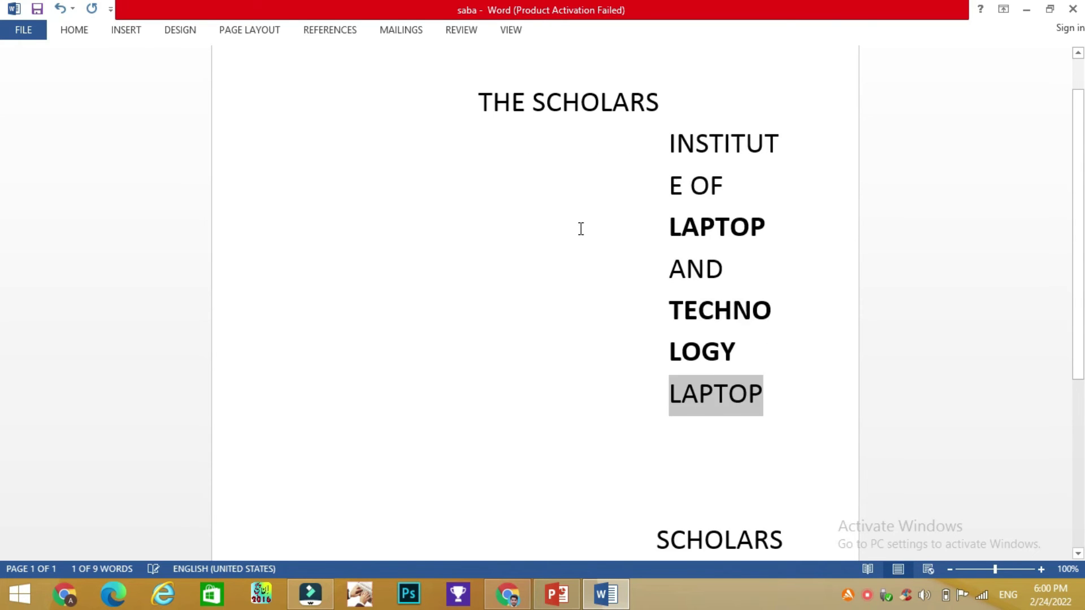
pyautogui.hotkey('ctrl', 't')
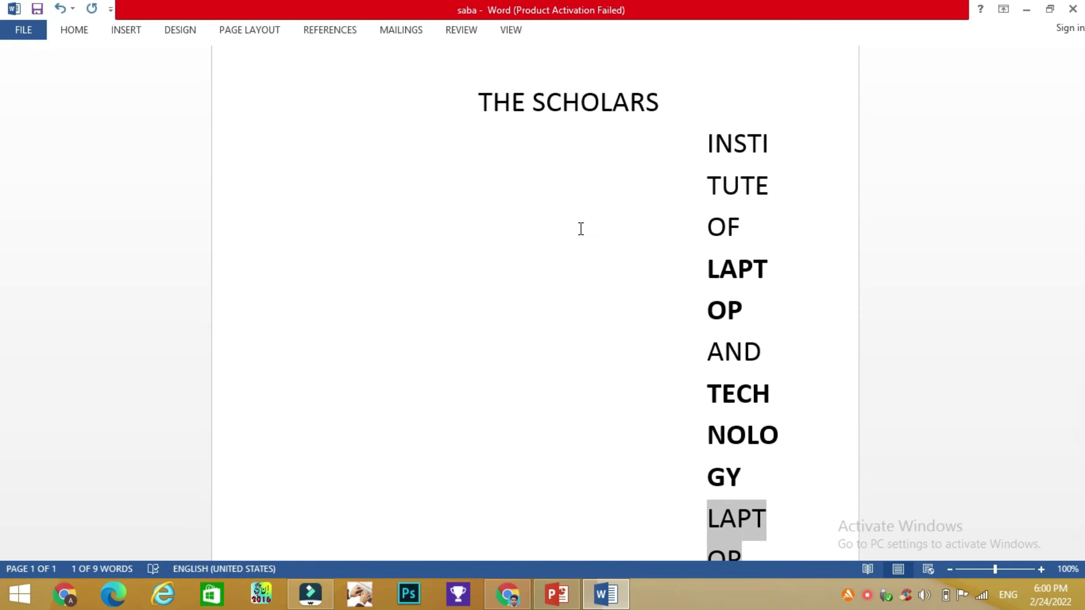
pyautogui.click(563, 602)
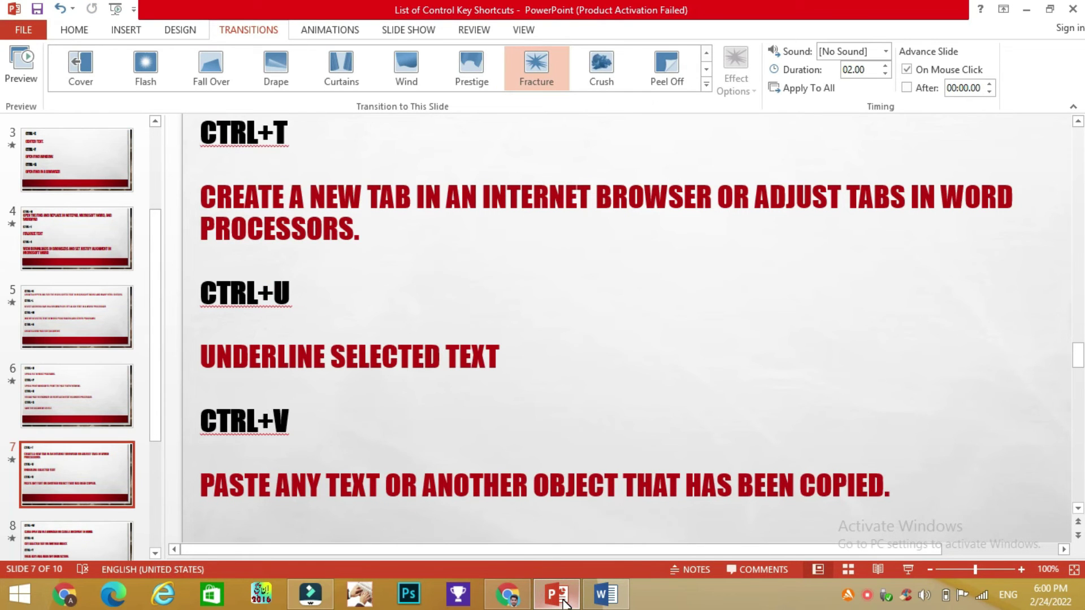
pyautogui.click(562, 602)
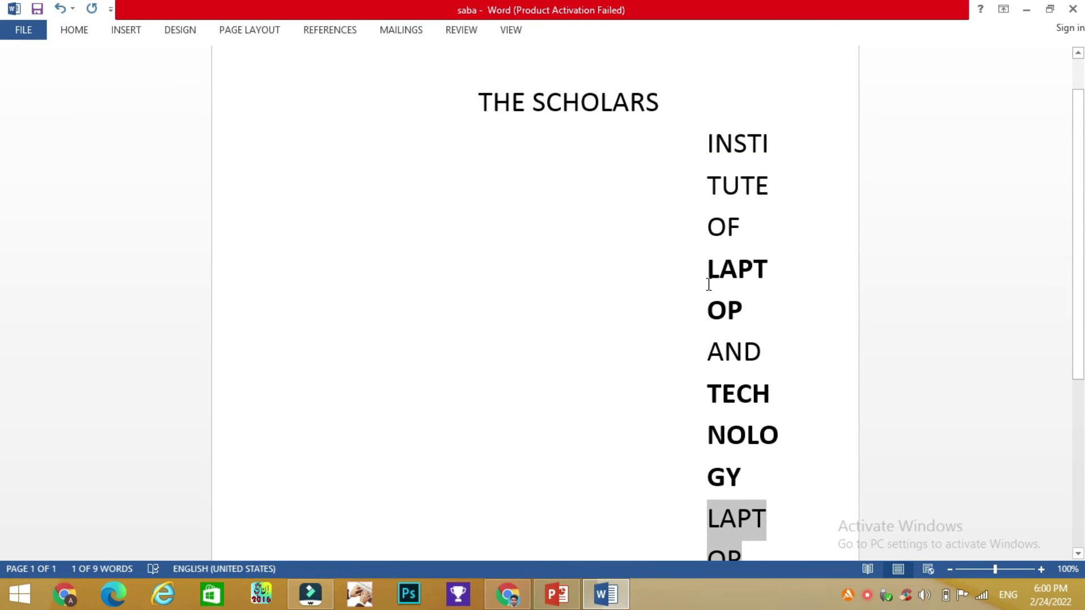
pyautogui.hotkey('ctrl', 'z')
pyautogui.hotkey('ctrl', 'z')
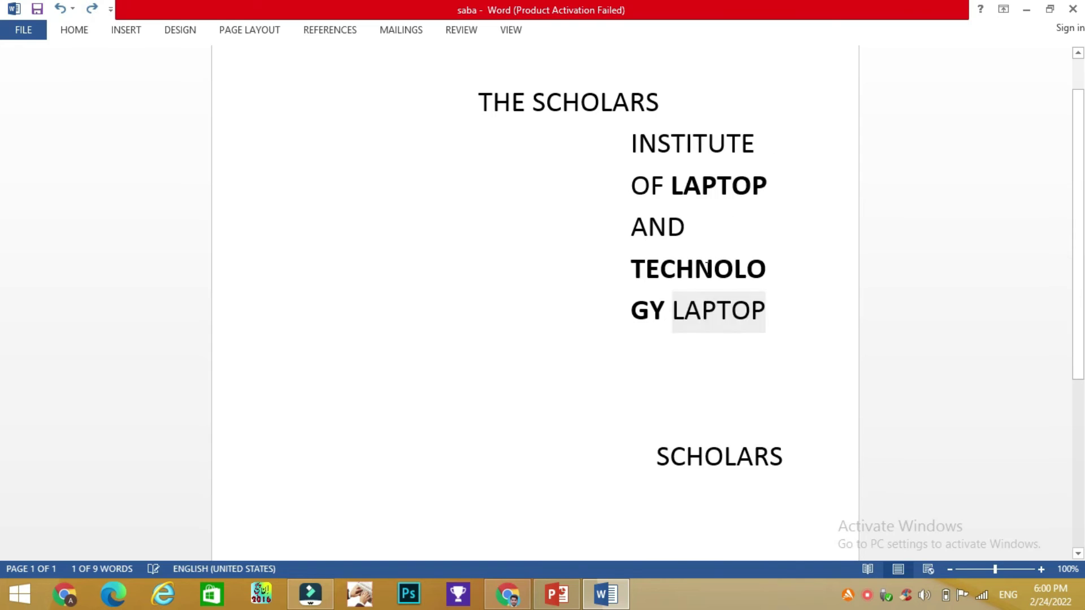
pyautogui.hotkey('ctrl', 'z')
pyautogui.hotkey('ctrl', 'z')
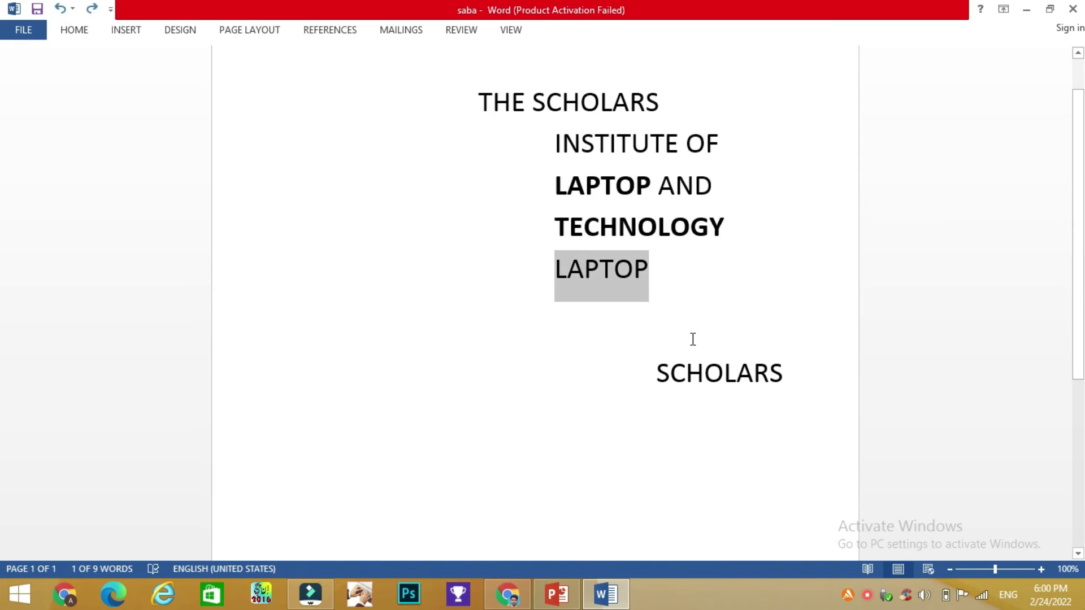
# - Underline the words SCHOLARS and TECHNOLOGY with Ctrl+U
pyautogui.click(652, 376)
pyautogui.moveTo(651, 378); pyautogui.dragTo(787, 380)
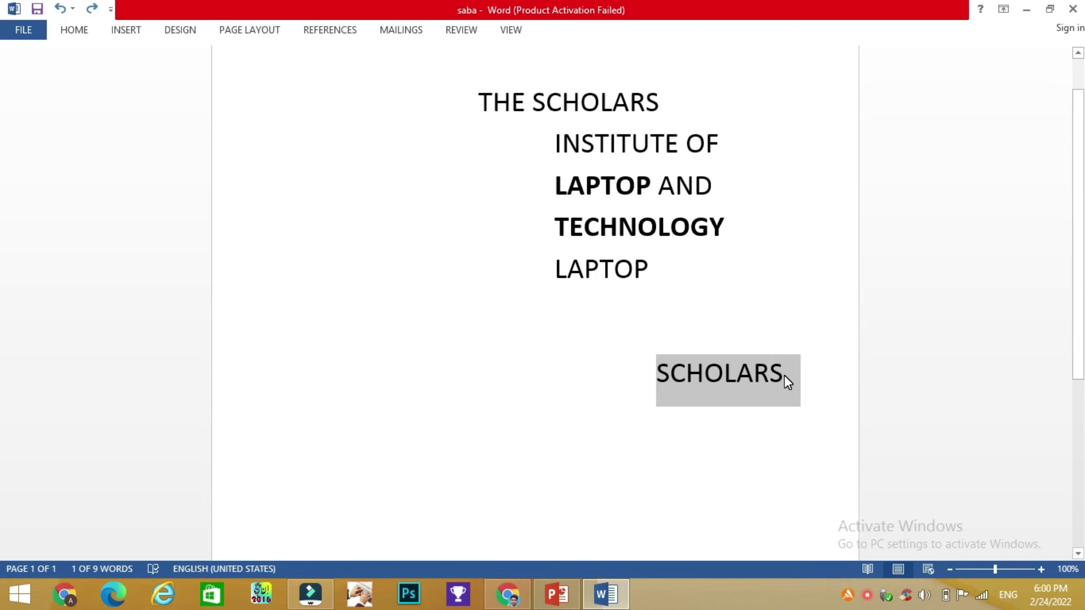
pyautogui.hotkey('ctrl', 'u')
pyautogui.moveTo(555, 221); pyautogui.dragTo(730, 212)
pyautogui.hotkey('ctrl', 'u')
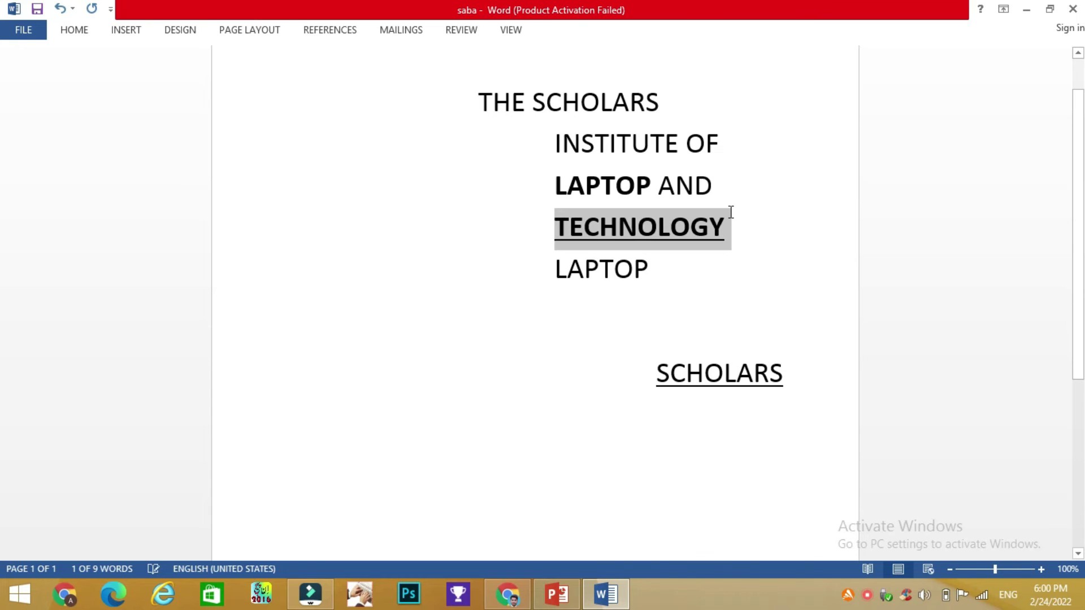
pyautogui.click(659, 314)
pyautogui.click(554, 600)
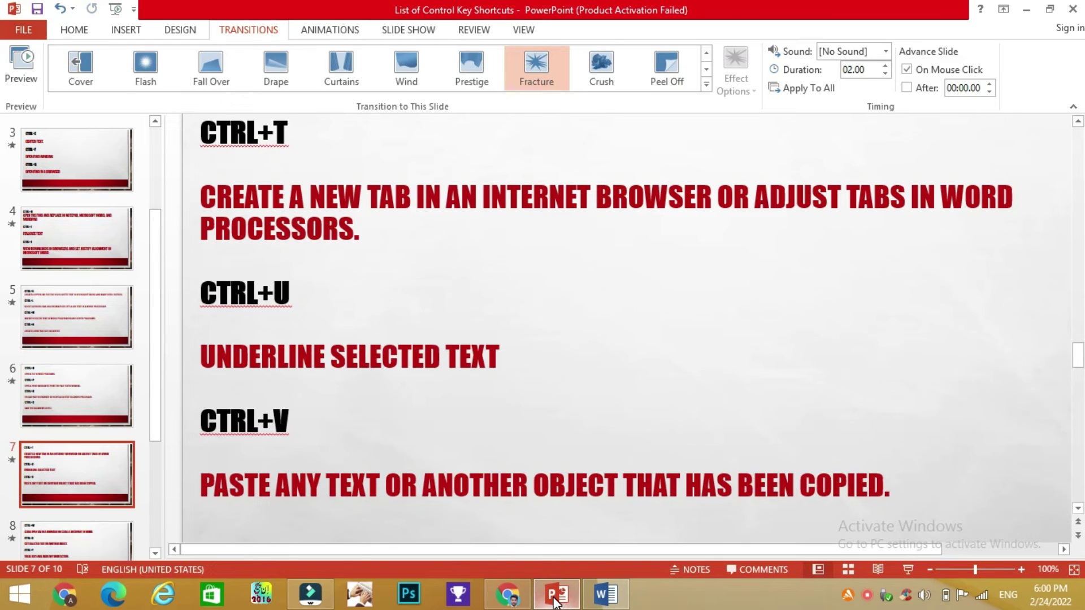
# - Paste LAPTOP on a new line below so it reads 'LAPTOP LAPTOP LAPTOP'
pyautogui.click(613, 591)
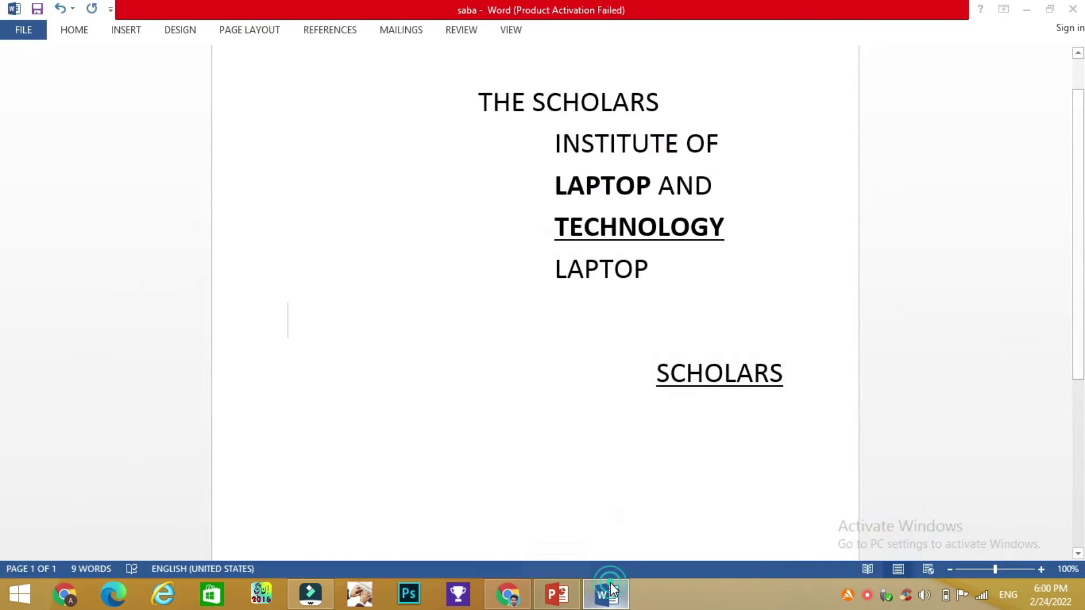
pyautogui.click(612, 590)
pyautogui.moveTo(605, 595)
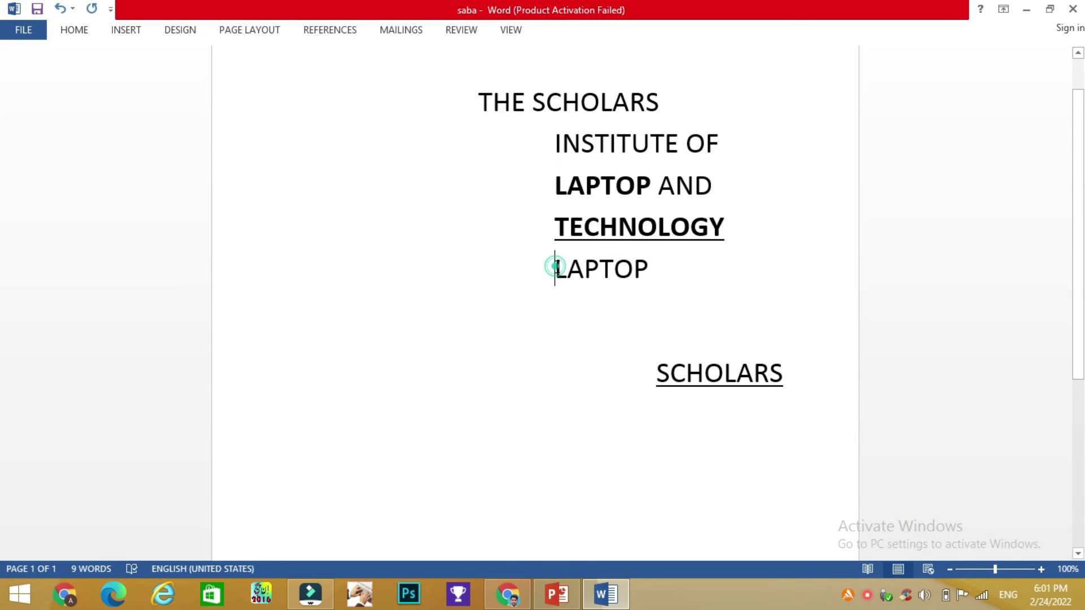
pyautogui.moveTo(553, 267); pyautogui.dragTo(657, 270)
pyautogui.hotkey('ctrl', 'c')
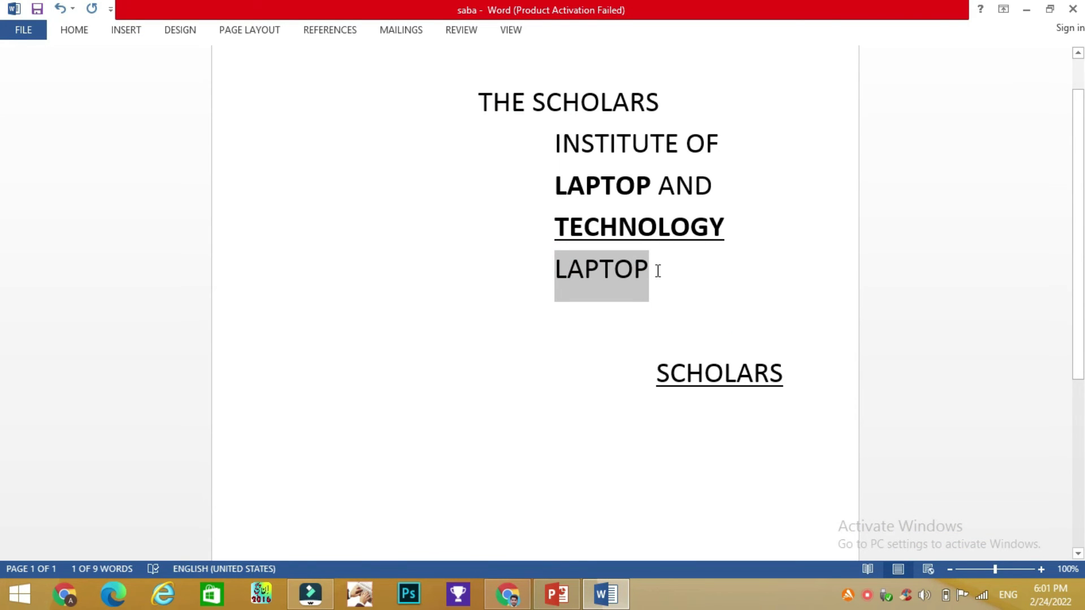
pyautogui.click(658, 270)
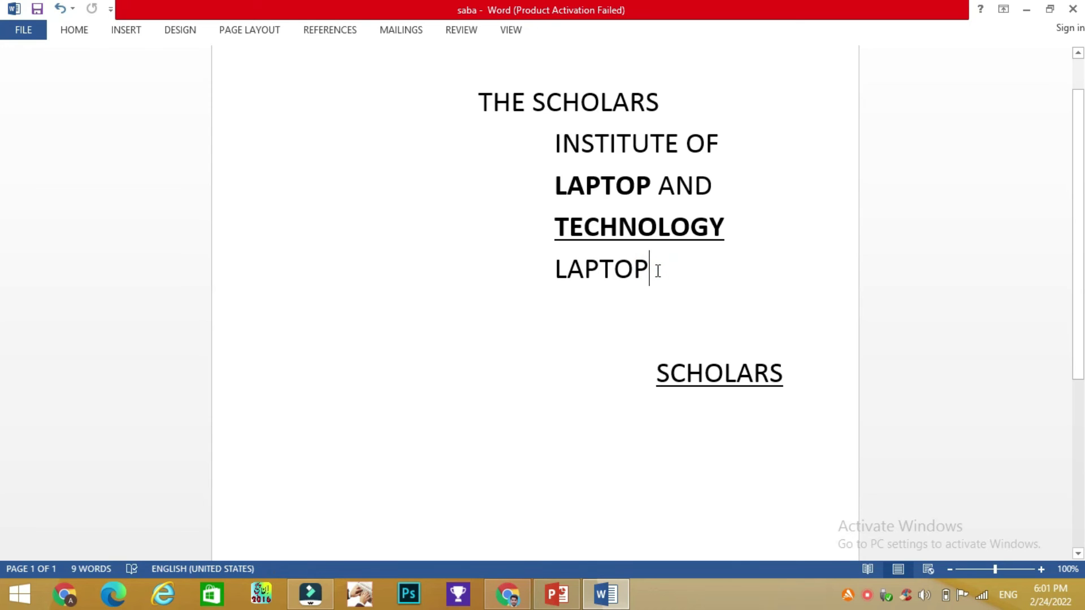
pyautogui.press('Return')
pyautogui.hotkey('ctrl', 'v')
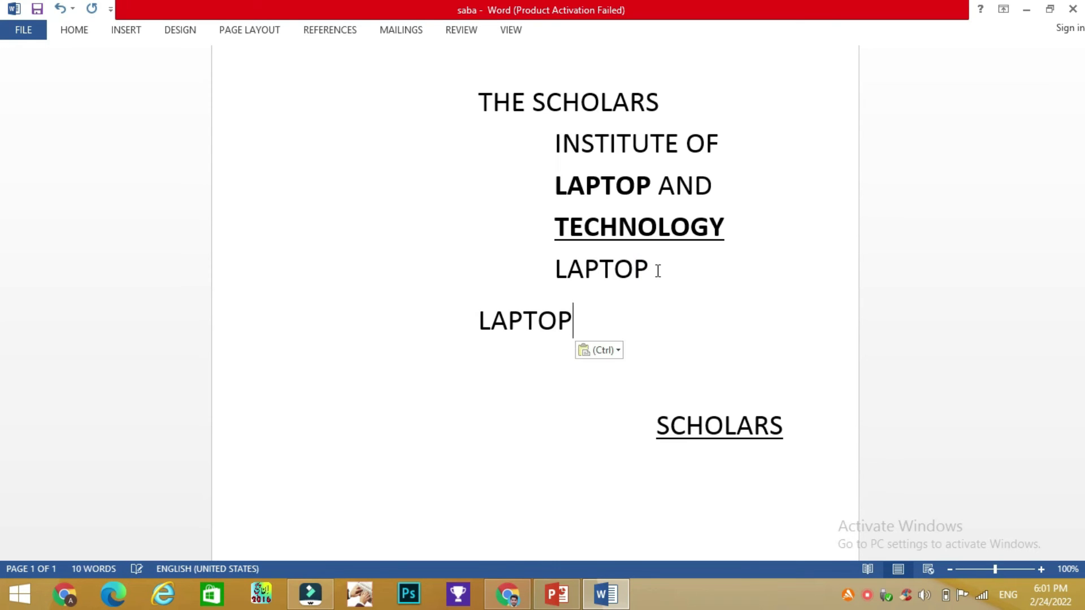
pyautogui.hotkey('ctrl', 'v')
pyautogui.hotkey('ctrl', 'v')
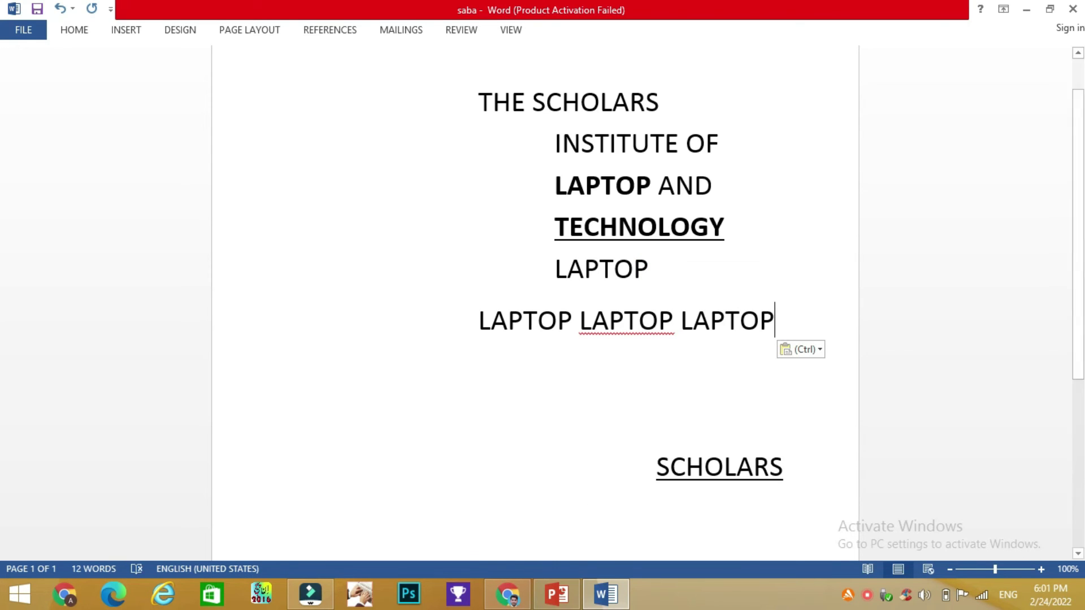
pyautogui.click(556, 595)
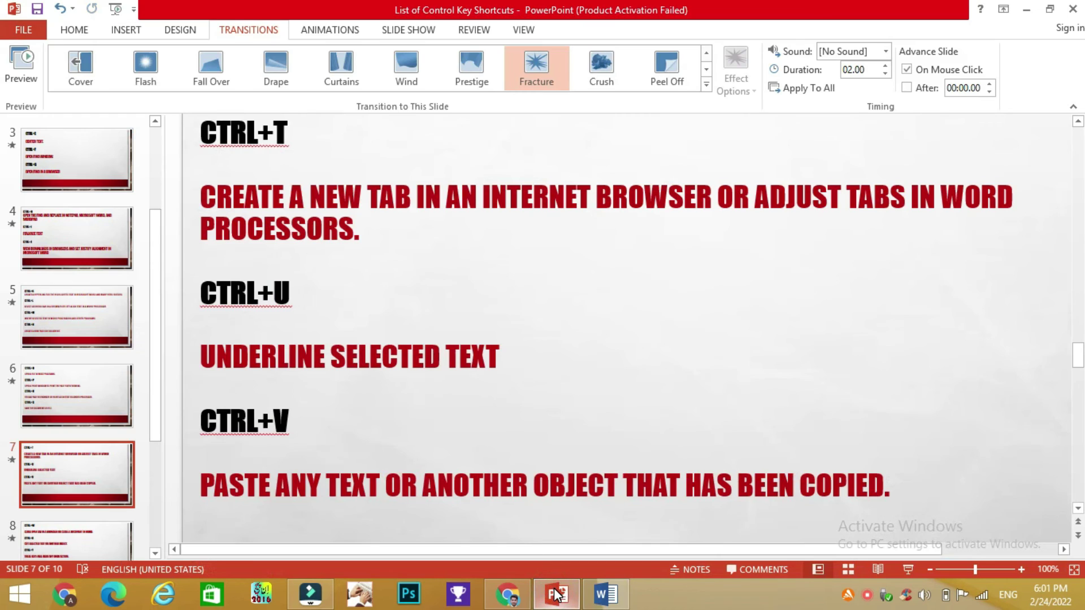
# - Show slide 8 (CTRL+W, CTRL+X, CTRL+Y, CTRL+END), then bring the saba document forward
pyautogui.click(60, 537)
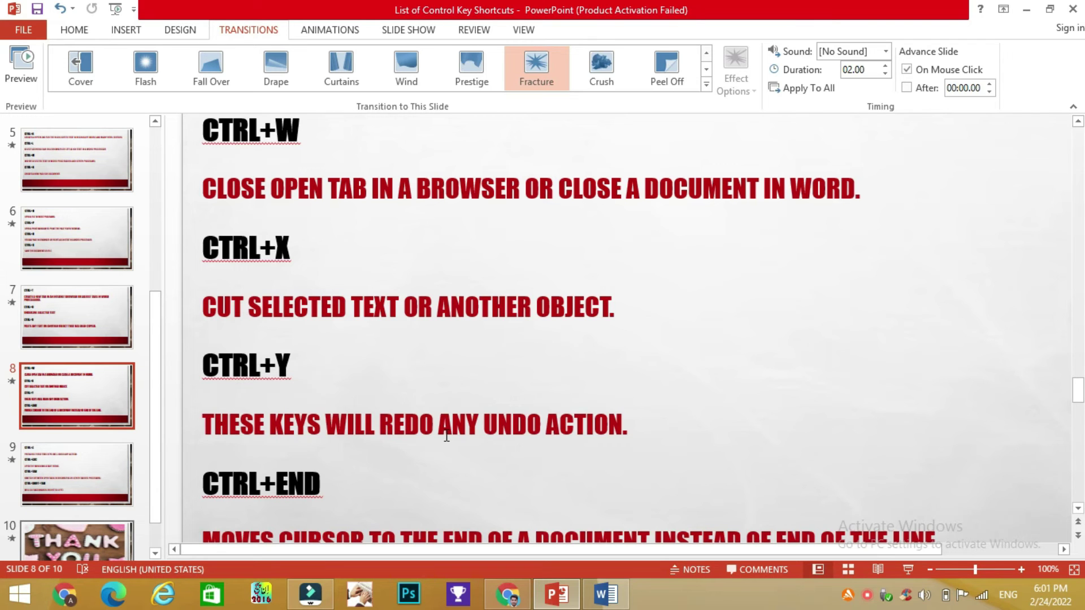
pyautogui.click(605, 594)
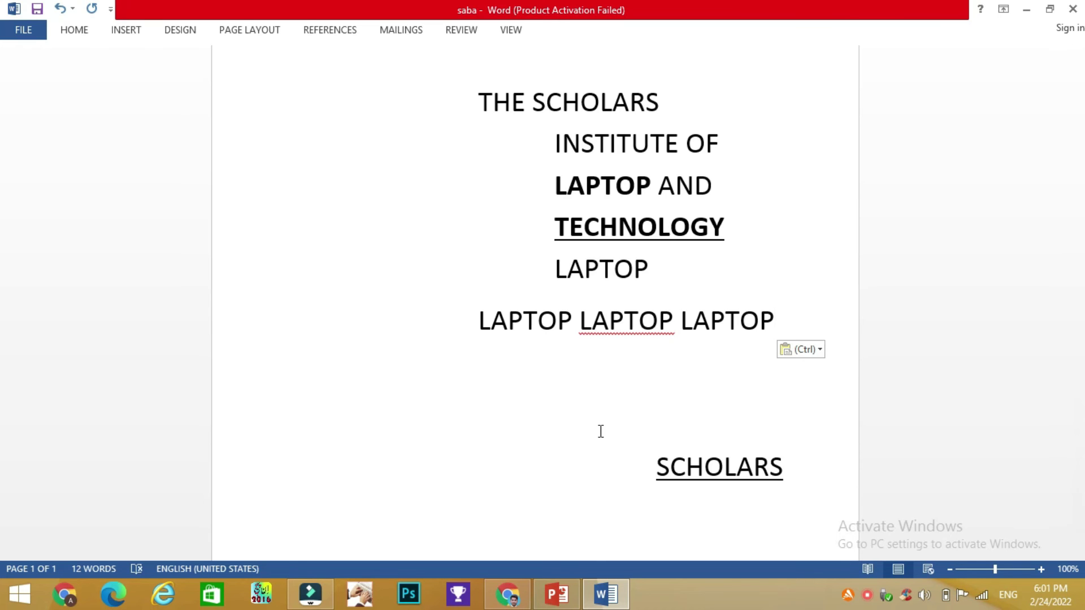
# - Close saba without saving, open a blank Document2, then show the slides again
pyautogui.hotkey('alt', 'F4')
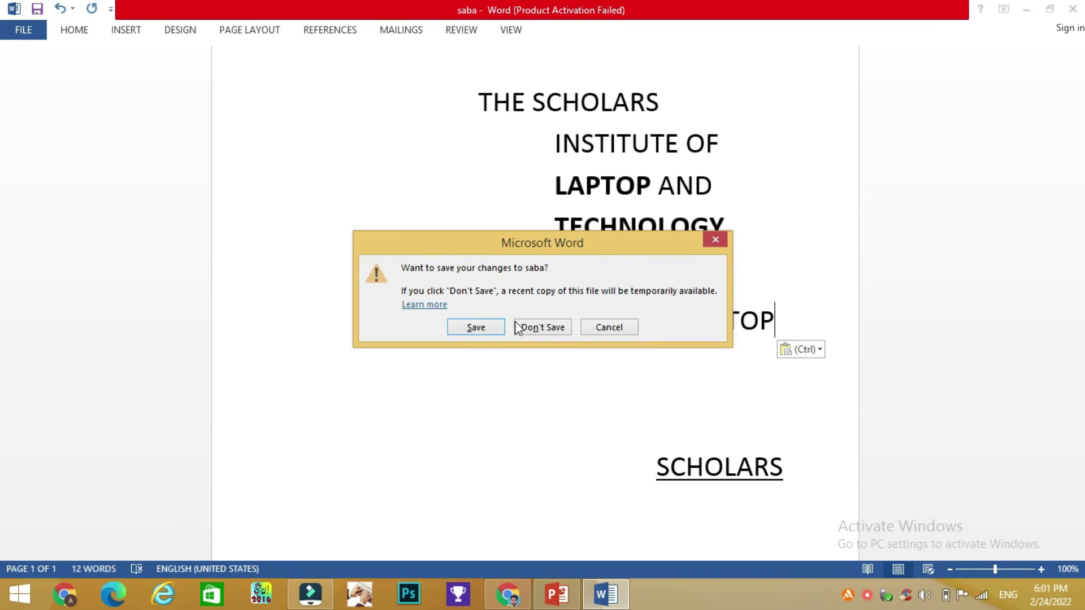
pyautogui.click(557, 333)
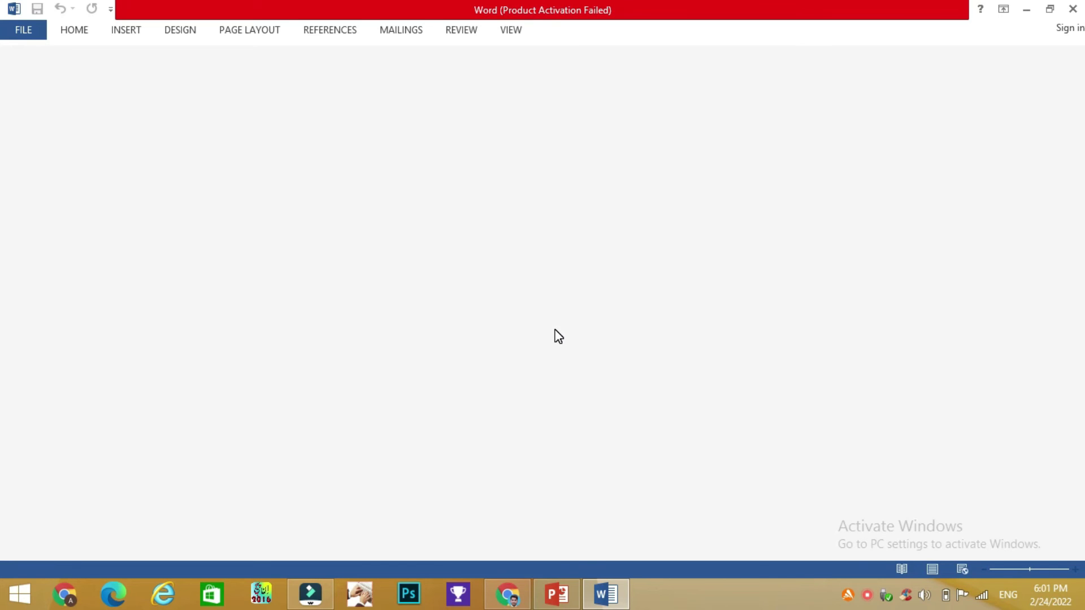
pyautogui.hotkey('ctrl', 'n')
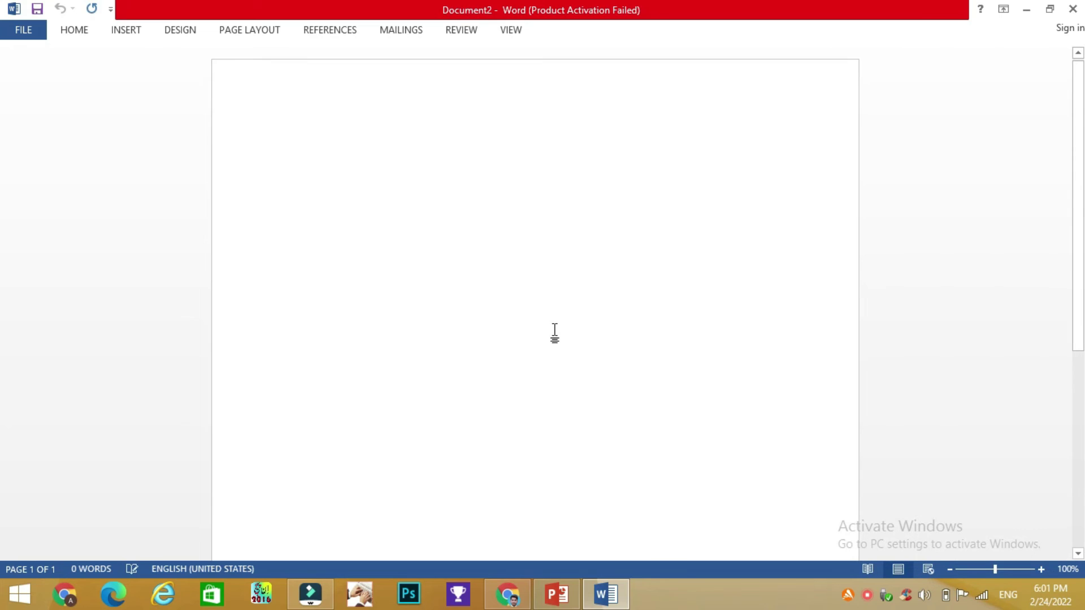
pyautogui.click(557, 595)
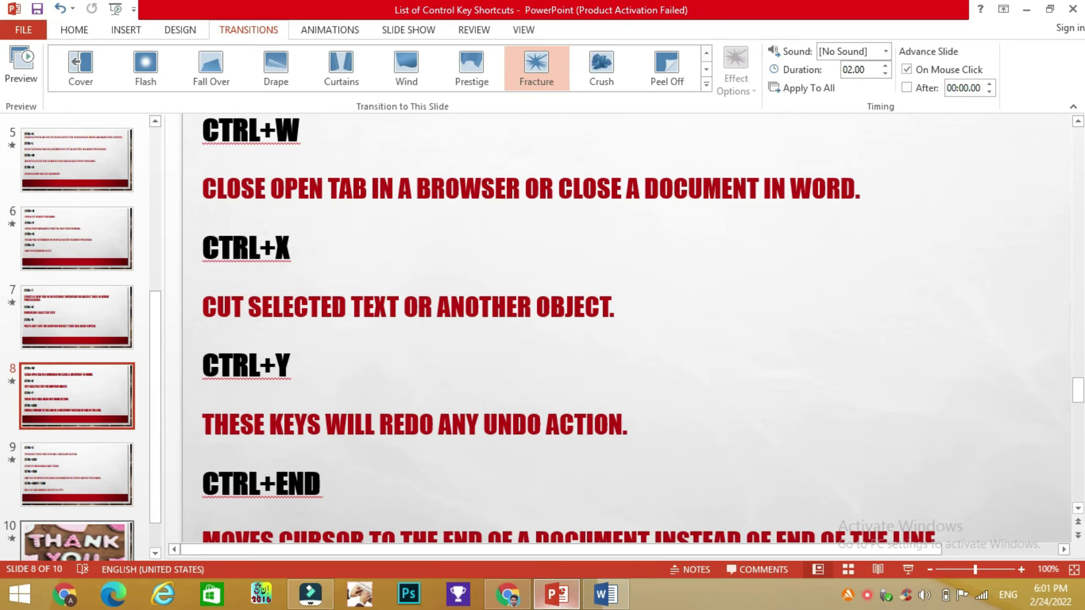
# - Type SCHOLARS in the blank document, cut it, and paste it a few lines lower
pyautogui.click(605, 595)
pyautogui.write('SCHOLAR')
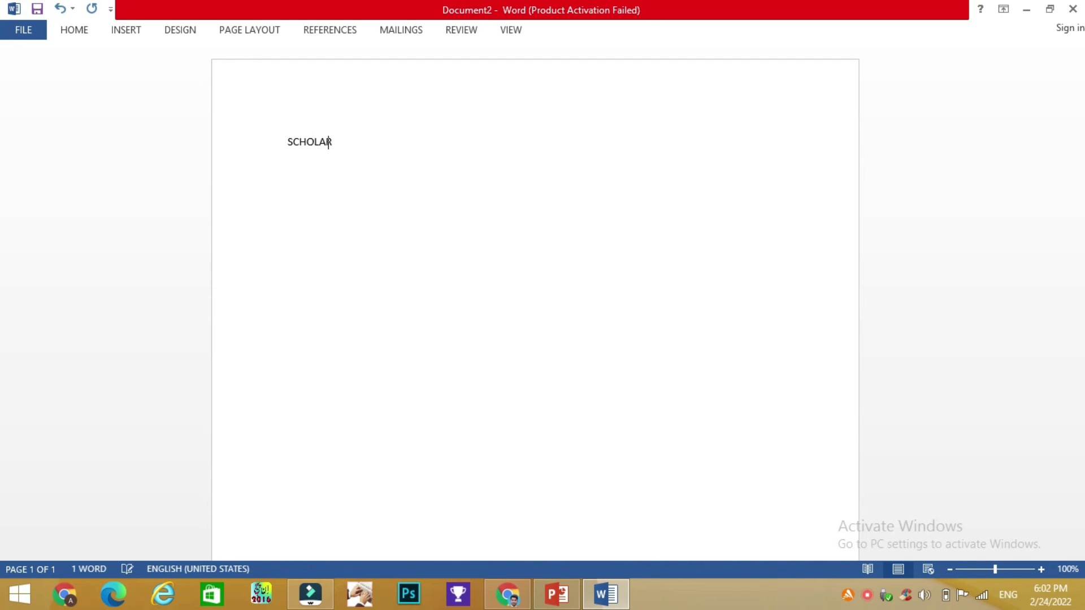
pyautogui.write('S')
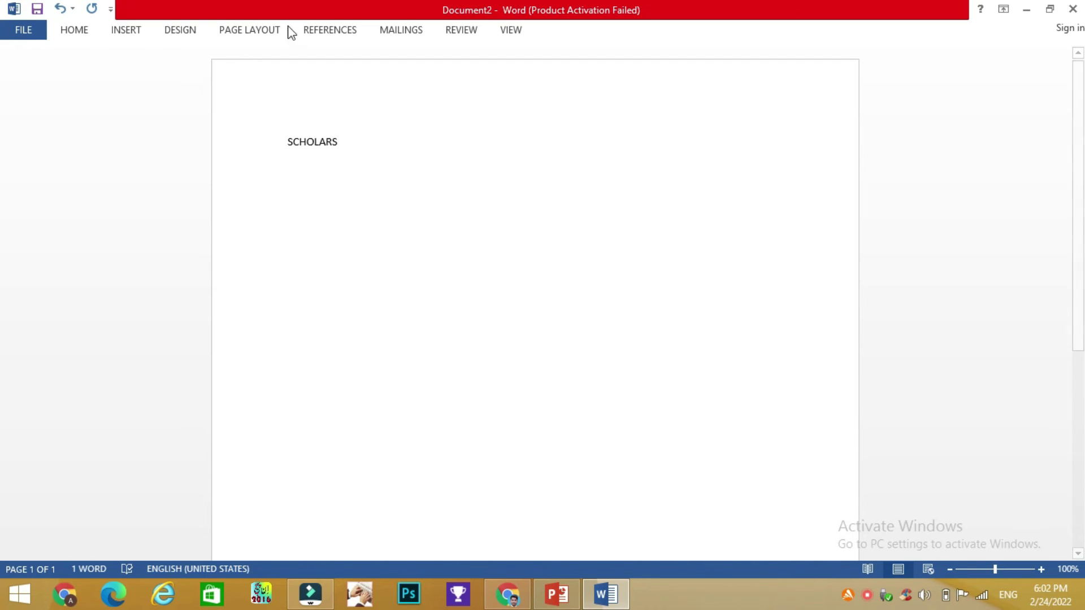
pyautogui.moveTo(350, 140); pyautogui.dragTo(283, 142)
pyautogui.hotkey('ctrl', 'c')
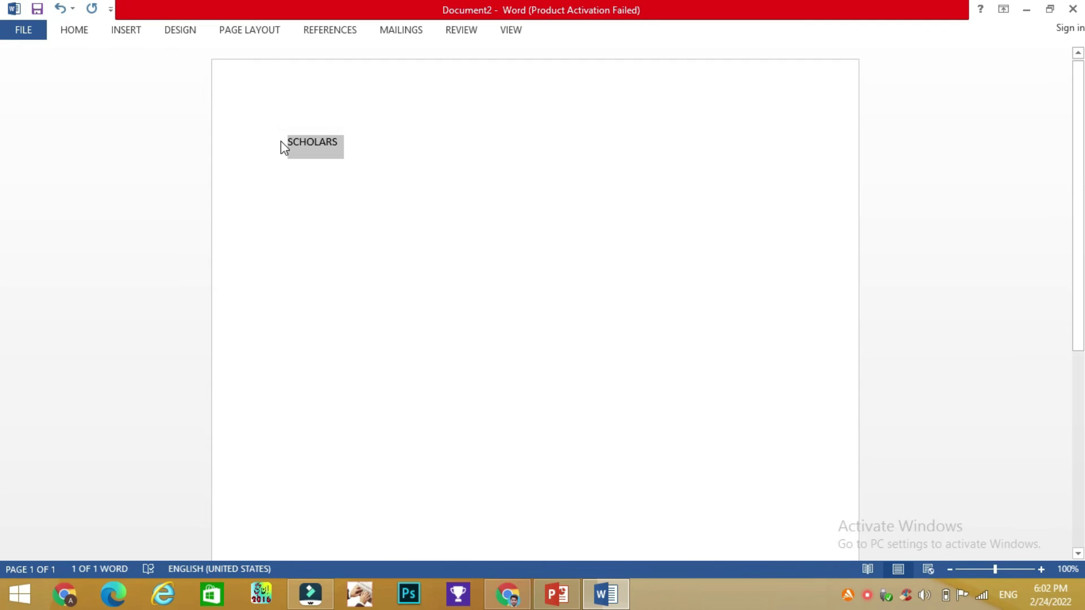
pyautogui.press('Delete')
pyautogui.press('Return')
pyautogui.press('Return')
pyautogui.press('Return')
pyautogui.hotkey('ctrl', 'v')
pyautogui.hotkey('ctrl', 'v')
pyautogui.hotkey('ctrl', 'v')
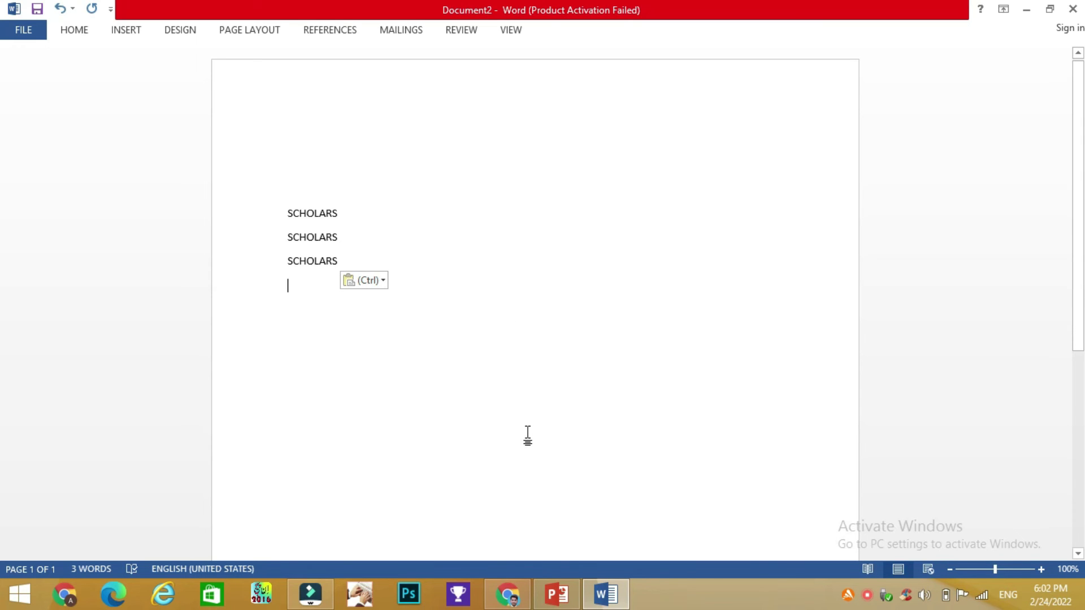
# - Paste more copies until the page holds 13 stacked SCHOLARS lines
pyautogui.click(604, 594)
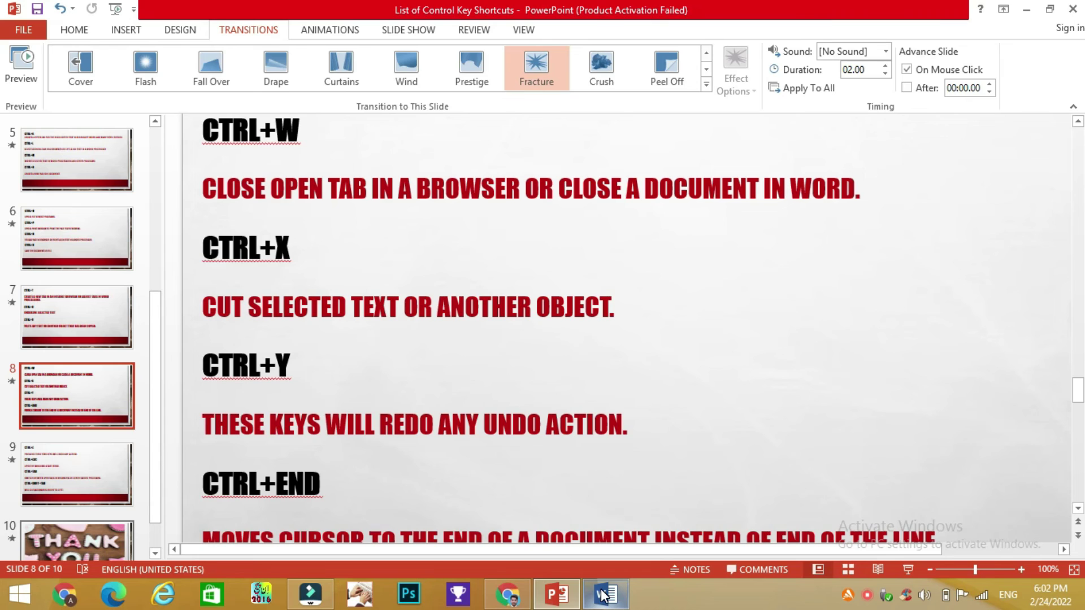
pyautogui.click(603, 594)
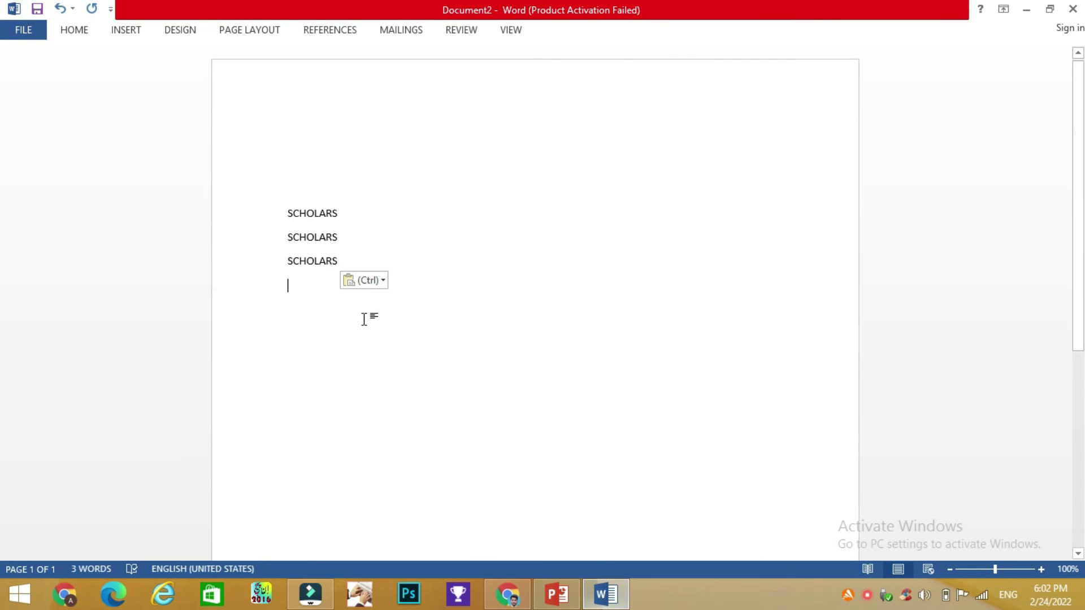
pyautogui.hotkey('ctrl', 'v')
pyautogui.hotkey('ctrl', 'v')
pyautogui.hotkey('ctrl', 'v')
pyautogui.hotkey('ctrl', 'v')
pyautogui.hotkey('ctrl', 'v')
pyautogui.hotkey('ctrl', 'v')
pyautogui.hotkey('ctrl', 'v')
pyautogui.hotkey('ctrl', 'v')
pyautogui.hotkey('ctrl', 'v')
pyautogui.hotkey('ctrl', 'v')
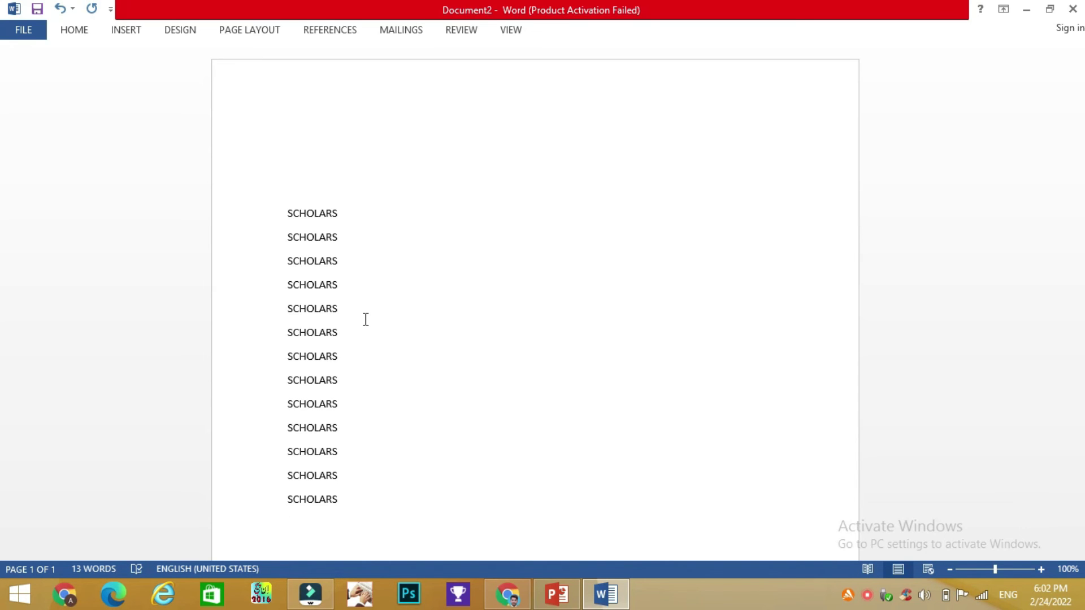
pyautogui.click(556, 596)
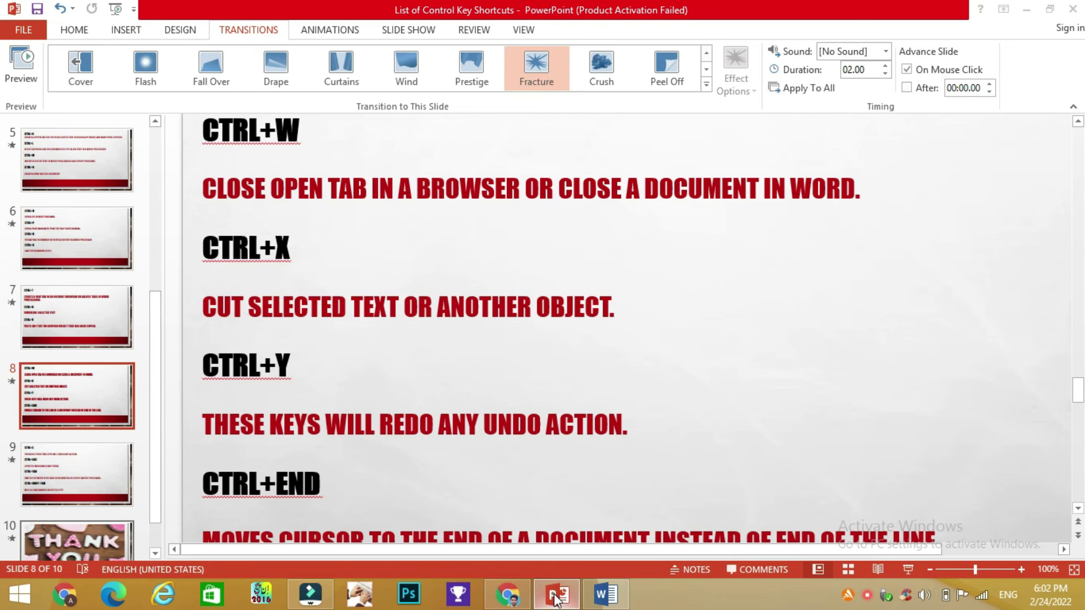
pyautogui.click(557, 596)
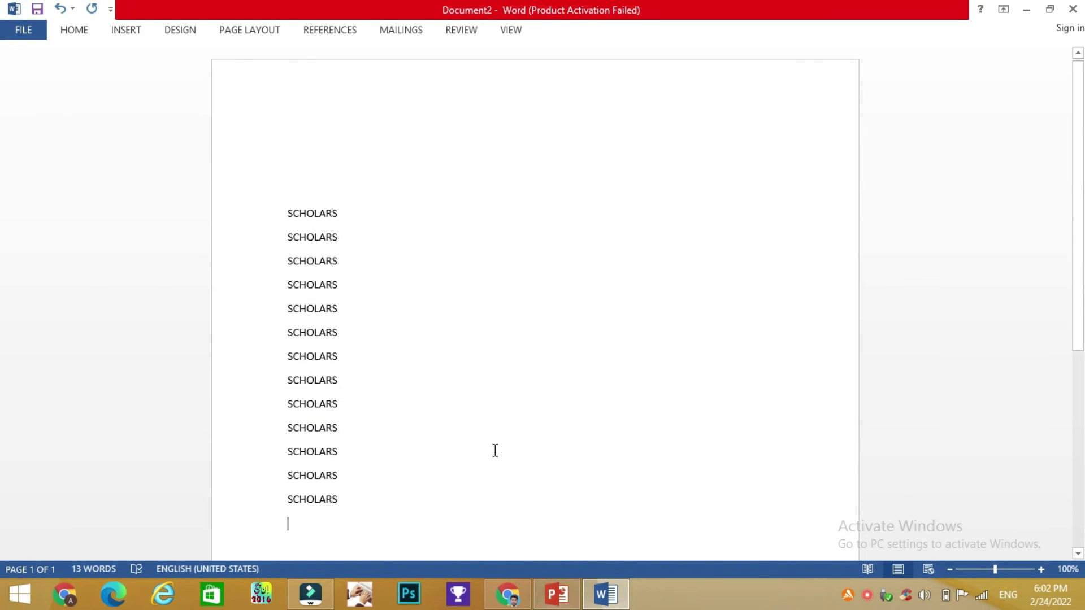
pyautogui.click(286, 214)
pyautogui.click(286, 212)
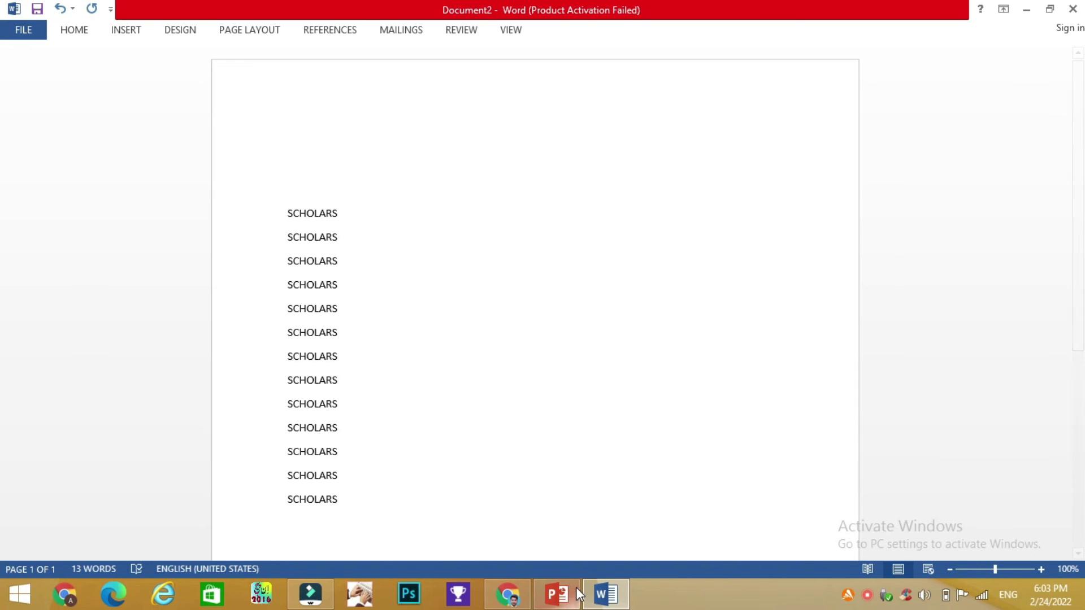
pyautogui.click(557, 595)
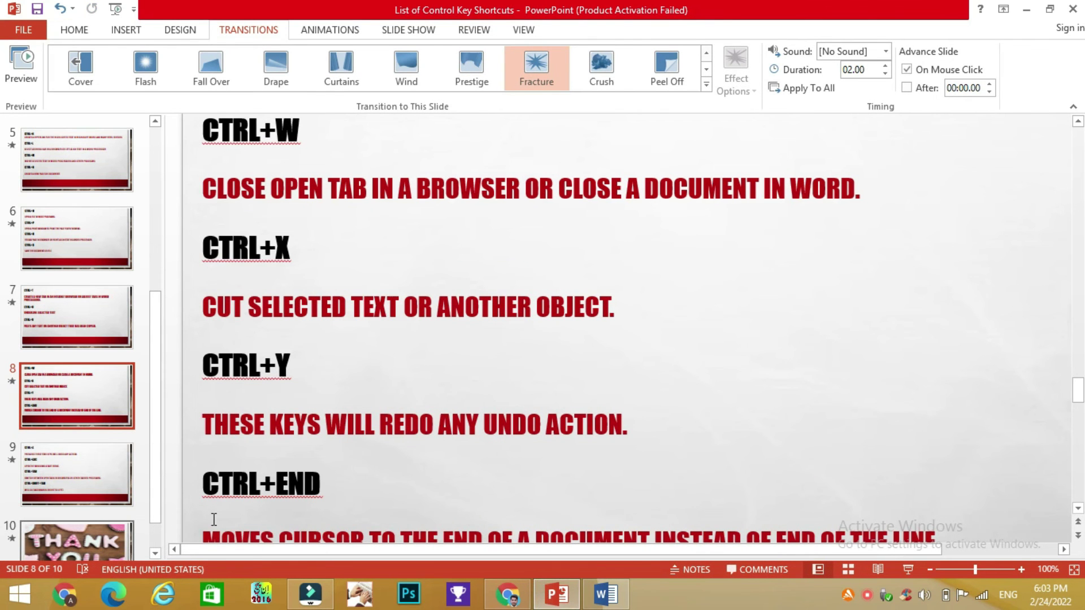
# - Advance the shortcut list to slide 9, then return to the Word document with the SCHOLARS lines
pyautogui.click(58, 473)
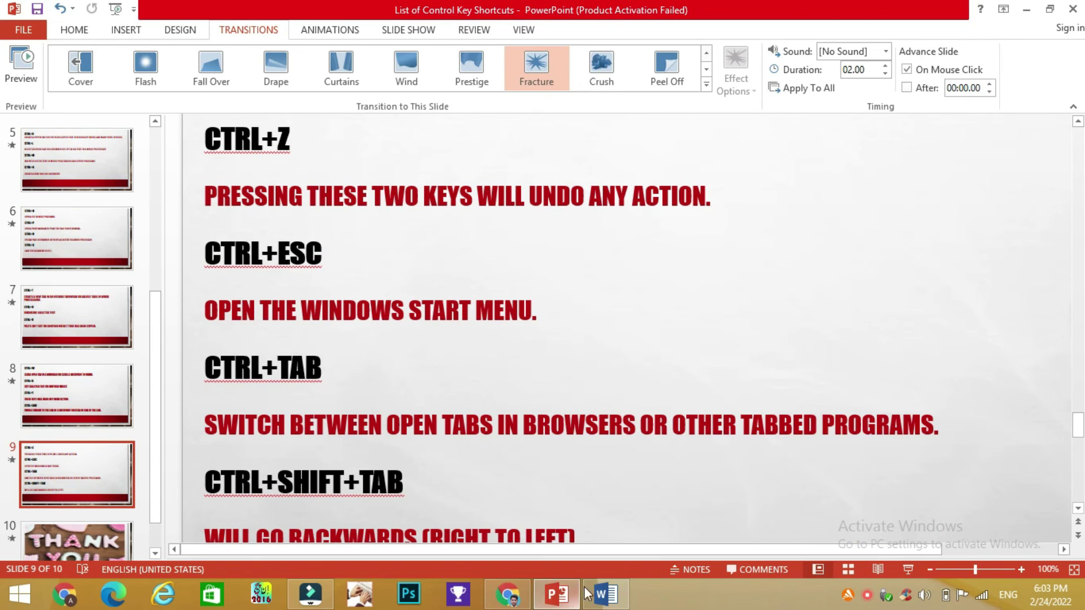
pyautogui.moveTo(605, 594)
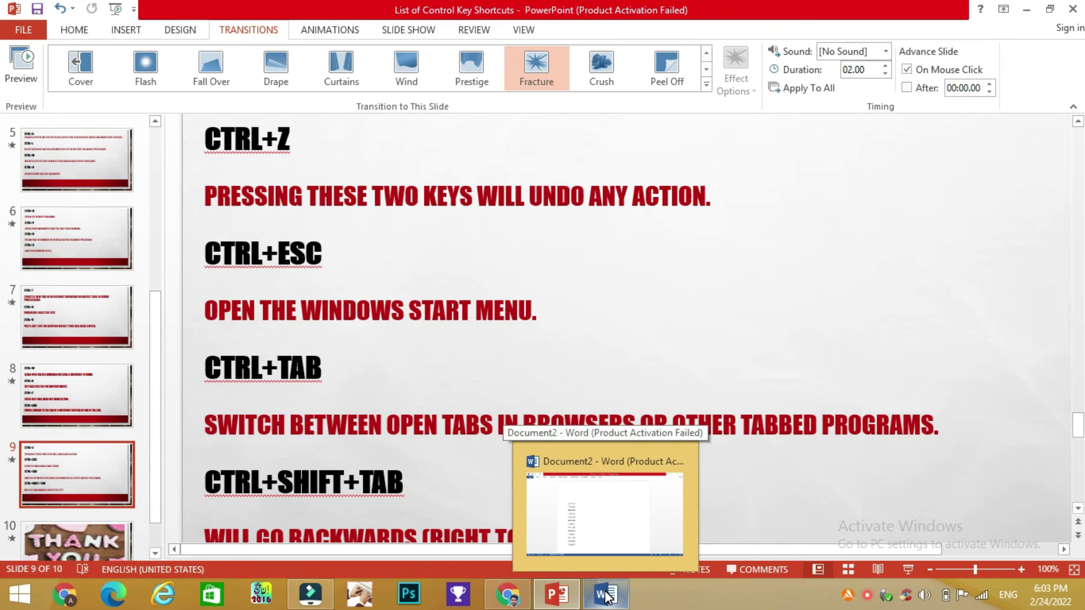
pyautogui.click(605, 595)
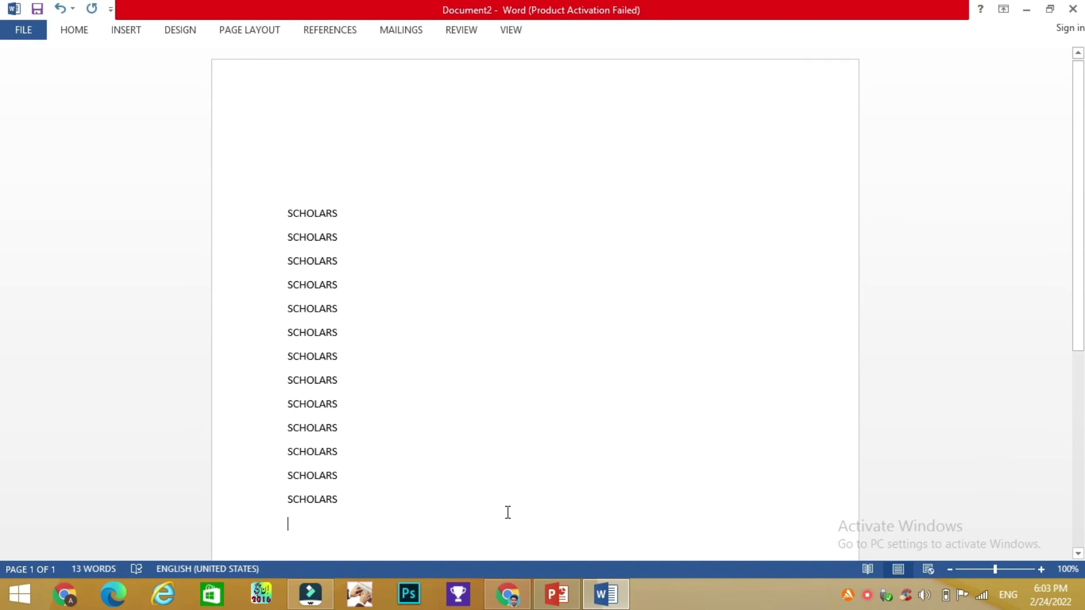
# - Undo three pasted SCHOLARS lines with Ctrl+Z and restore them with Ctrl+Y
pyautogui.hotkey('ctrl', 'z')
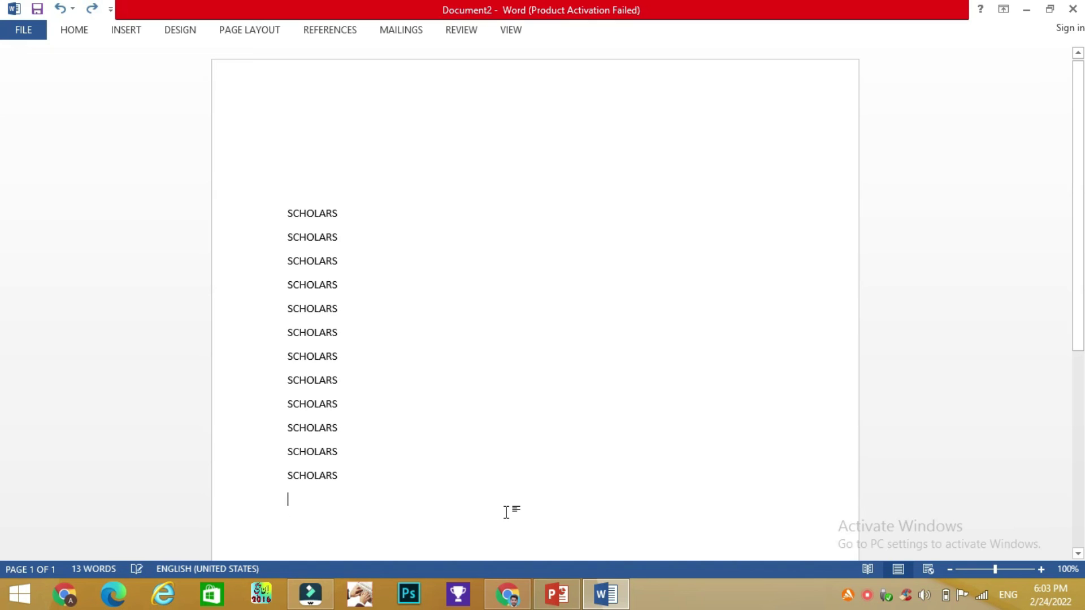
pyautogui.hotkey('ctrl', 'z')
pyautogui.hotkey('ctrl', 'z')
pyautogui.hotkey('ctrl', 'z')
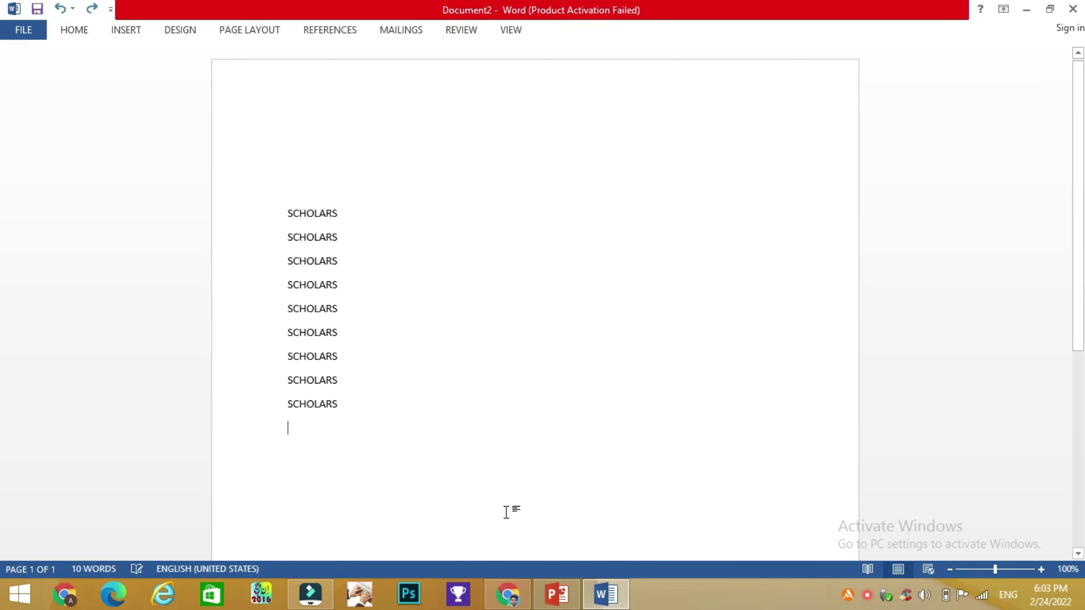
pyautogui.hotkey('ctrl', 'z')
pyautogui.hotkey('ctrl', 'z')
pyautogui.hotkey('ctrl', 'z')
pyautogui.hotkey('ctrl', 'z')
pyautogui.hotkey('ctrl', 'z')
pyautogui.hotkey('ctrl', 'z')
pyautogui.hotkey('ctrl', 'z')
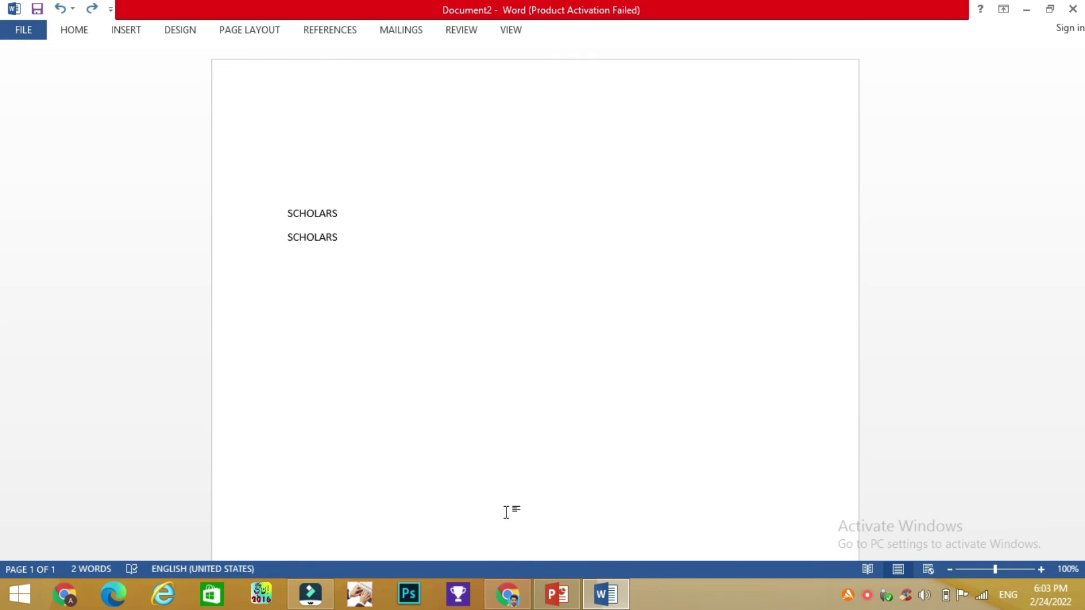
pyautogui.hotkey('ctrl', 'y')
pyautogui.hotkey('ctrl', 'y')
pyautogui.hotkey('ctrl', 'y')
pyautogui.hotkey('ctrl', 'y')
pyautogui.hotkey('ctrl', 'y')
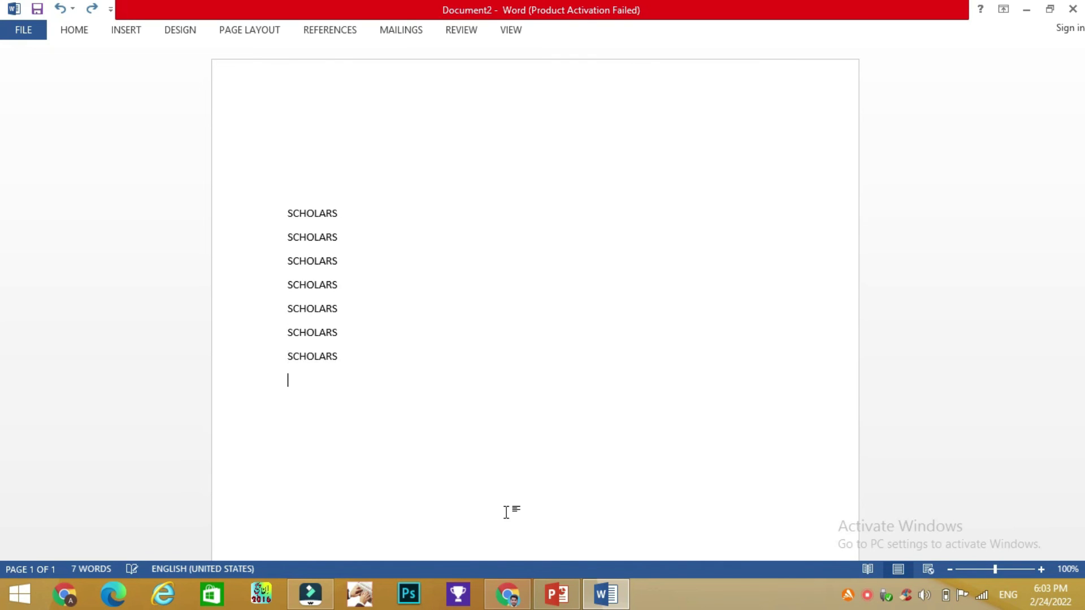
pyautogui.click(555, 594)
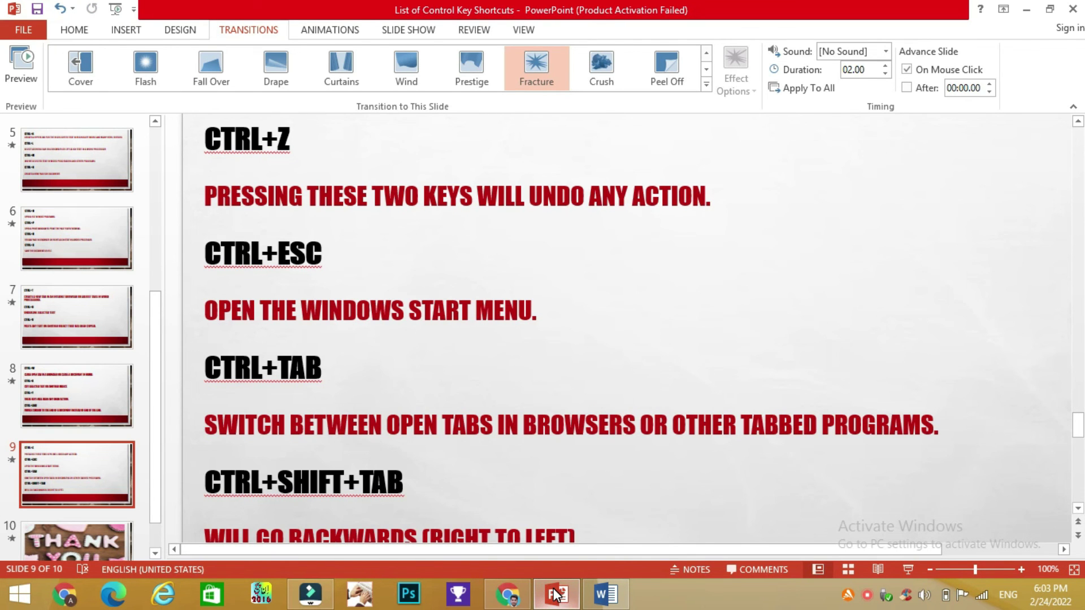
pyautogui.click(555, 593)
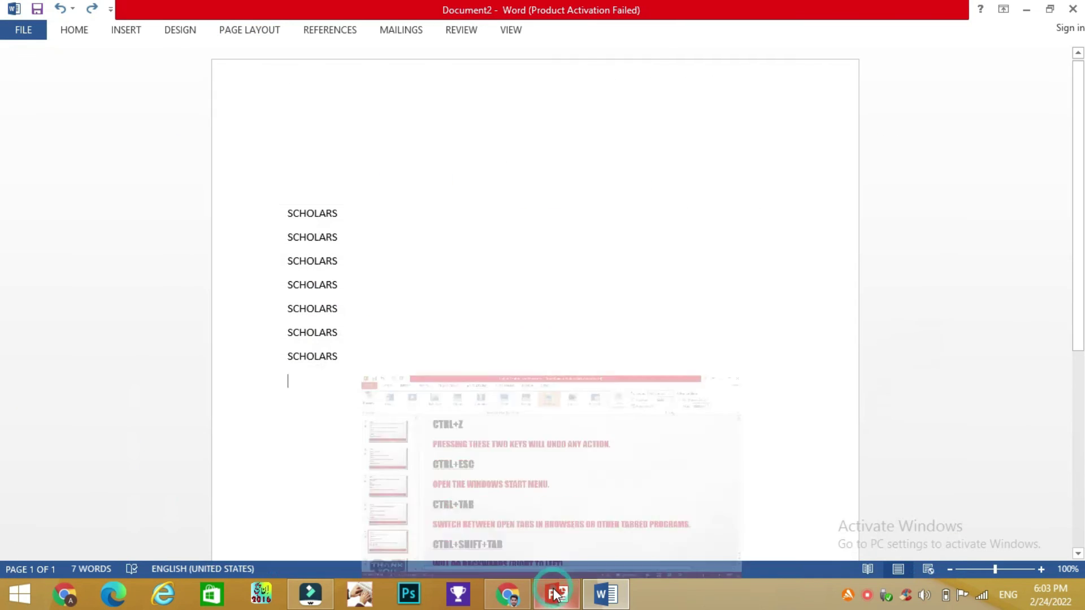
pyautogui.click(1028, 14)
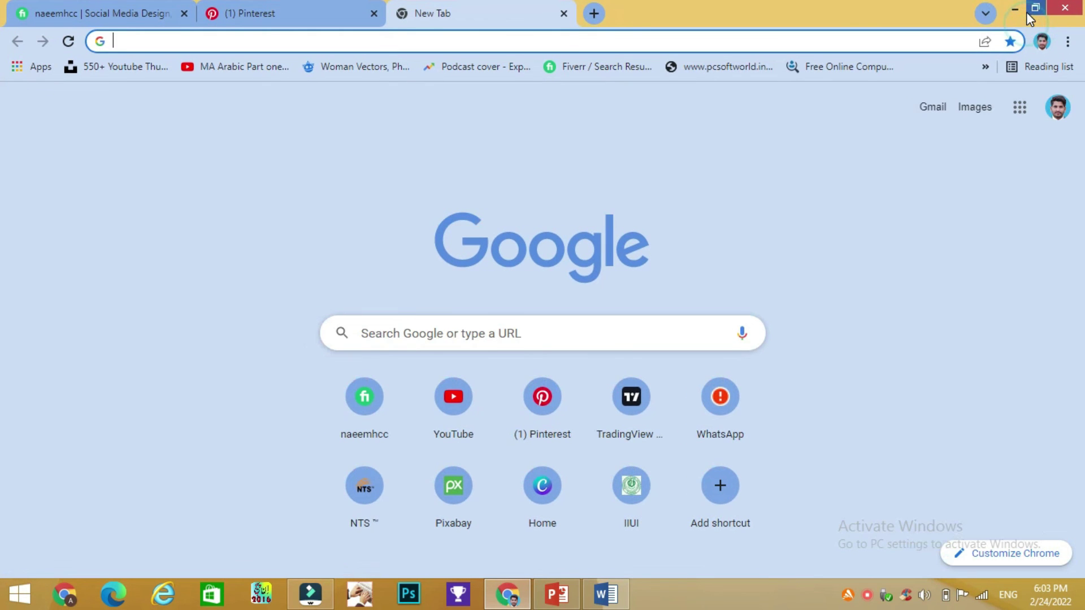
pyautogui.click(1014, 9)
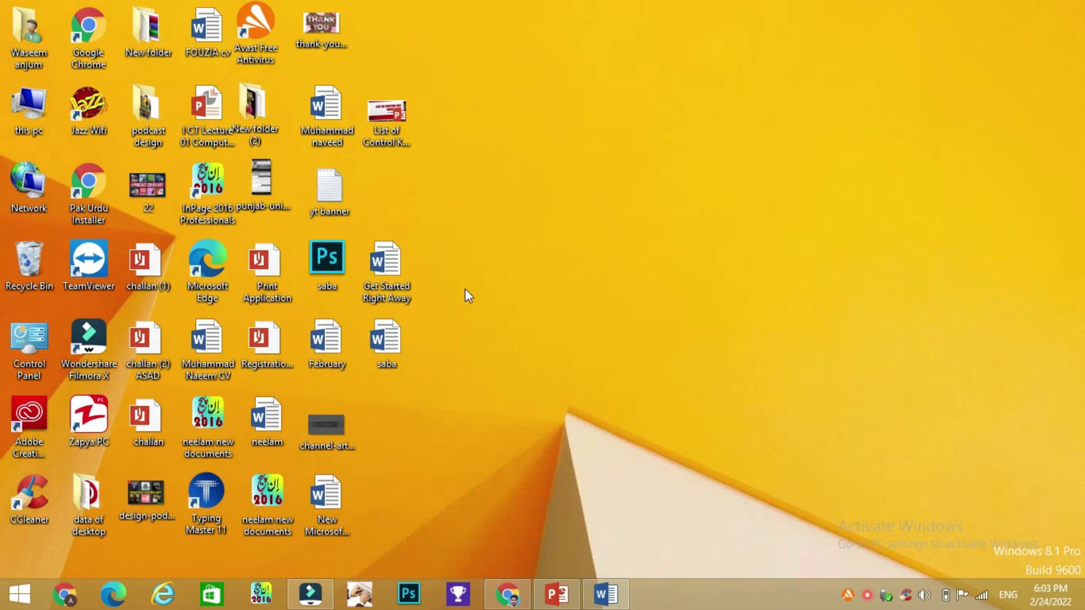
pyautogui.click(19, 599)
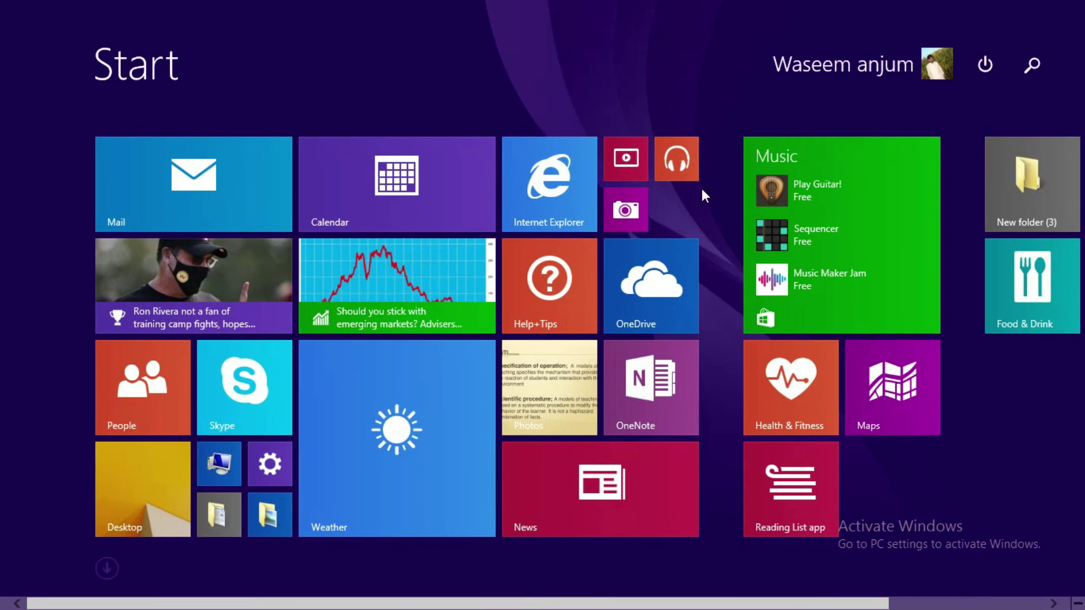
pyautogui.click(140, 481)
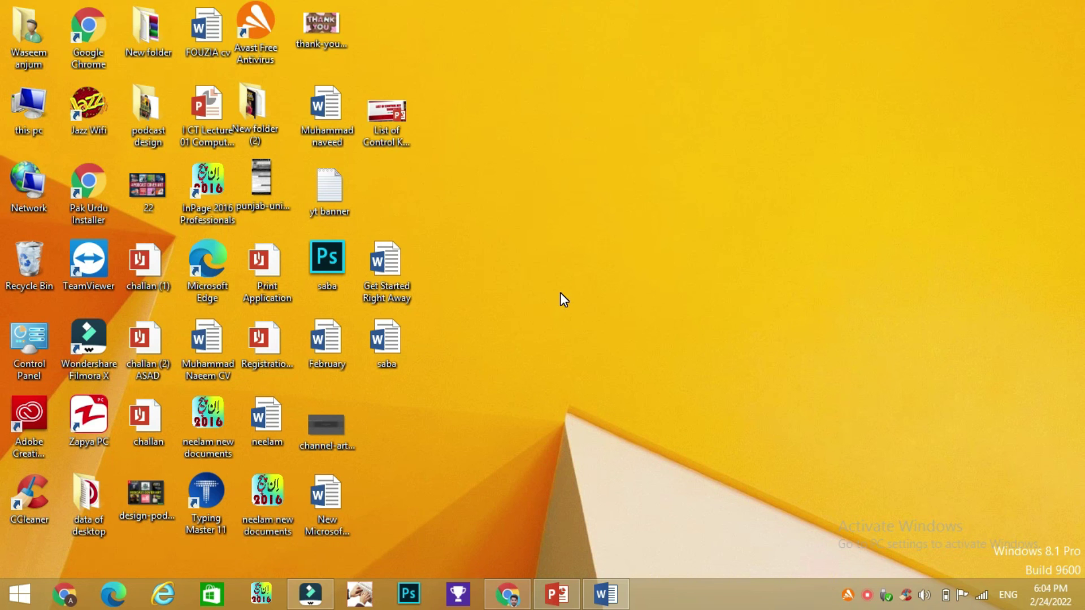
pyautogui.press('super')
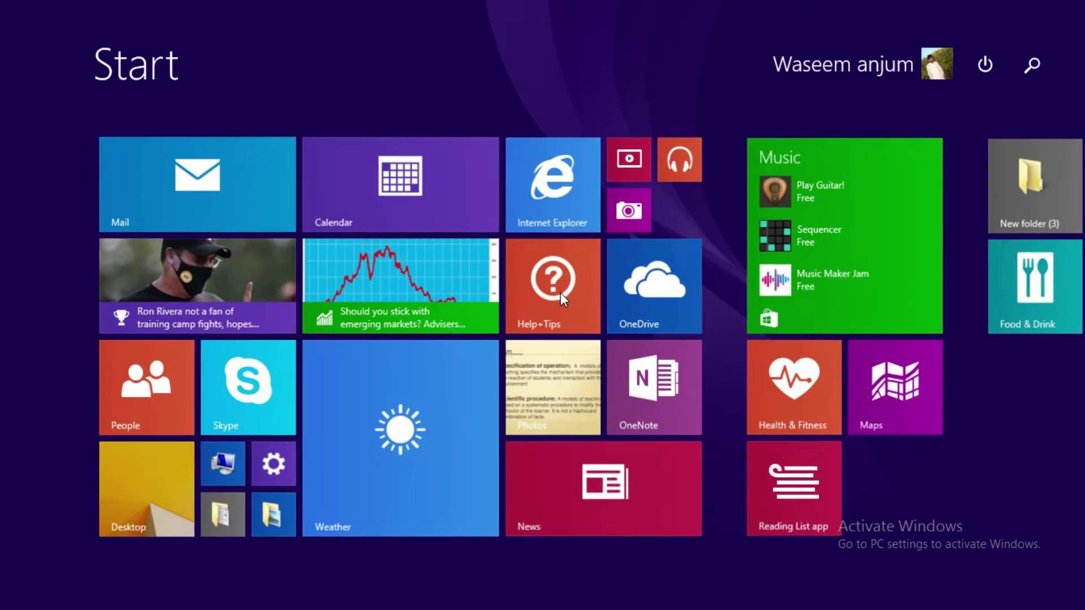
pyautogui.click(171, 484)
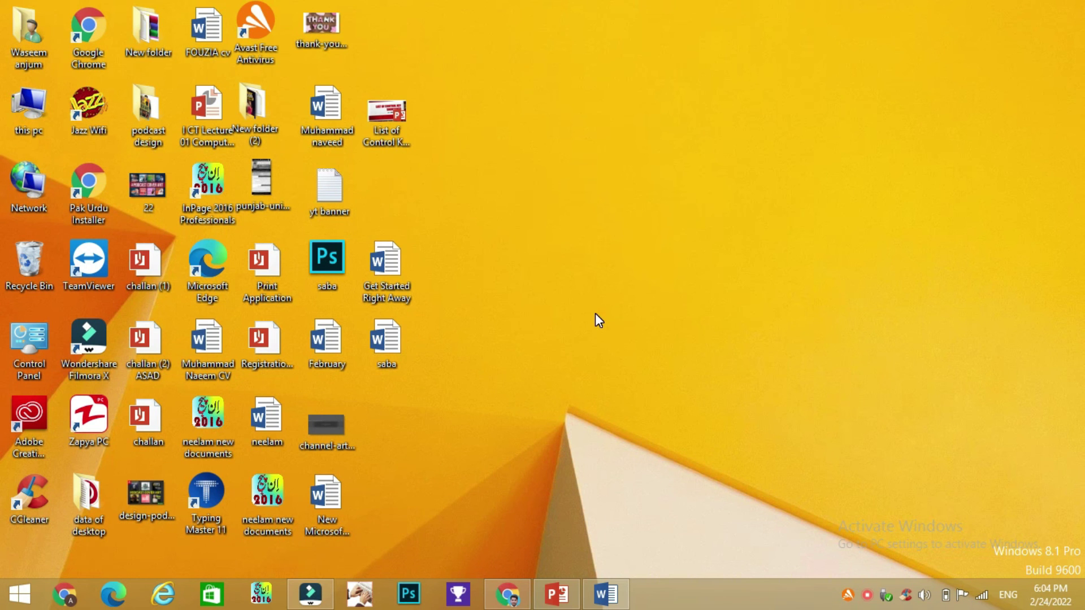
pyautogui.press('super')
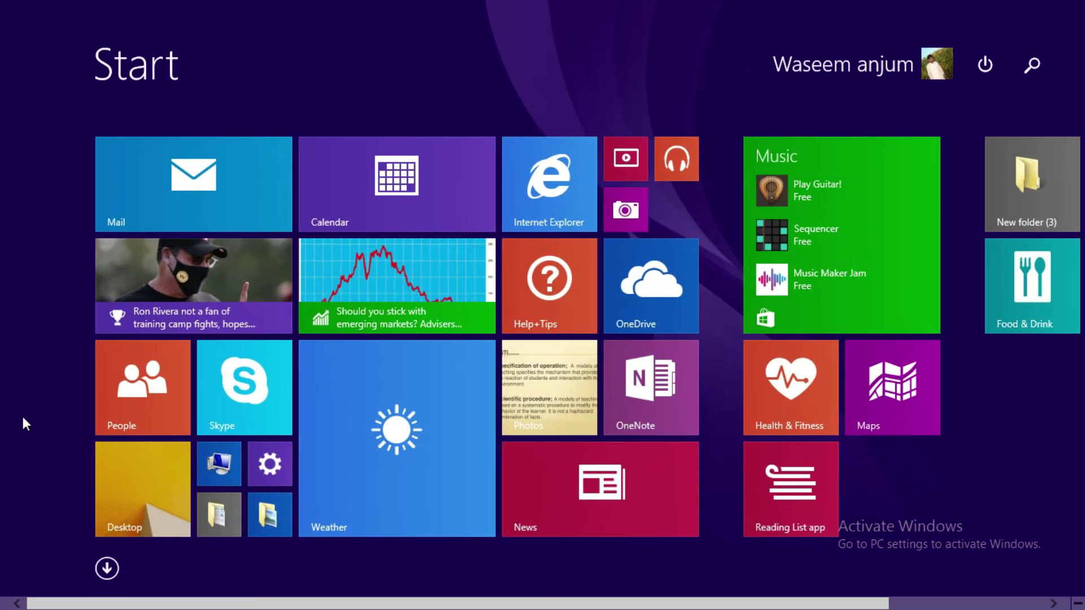
pyautogui.click(125, 485)
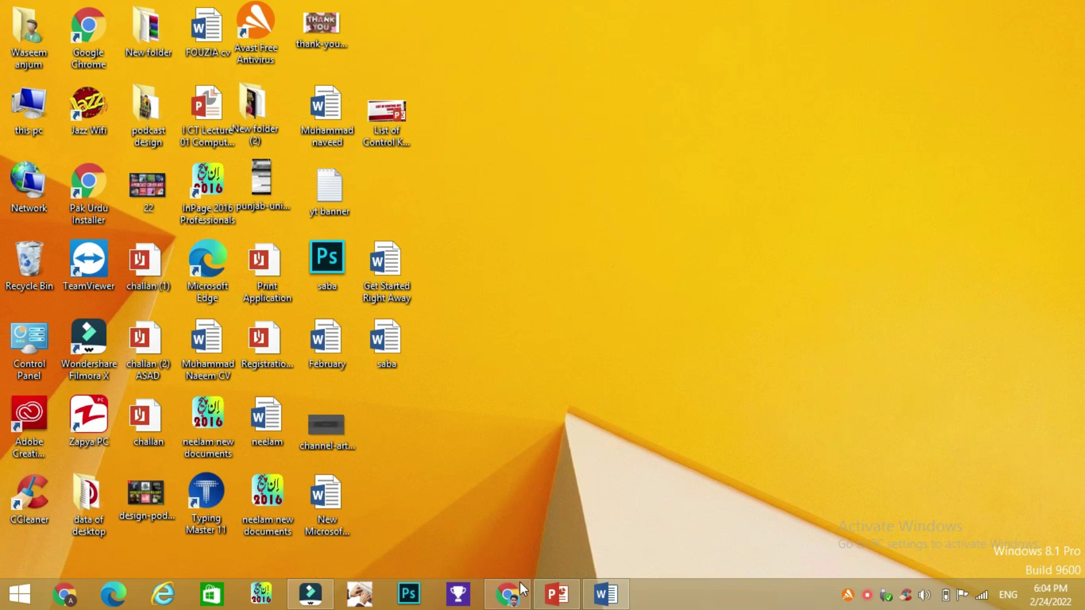
pyautogui.click(554, 599)
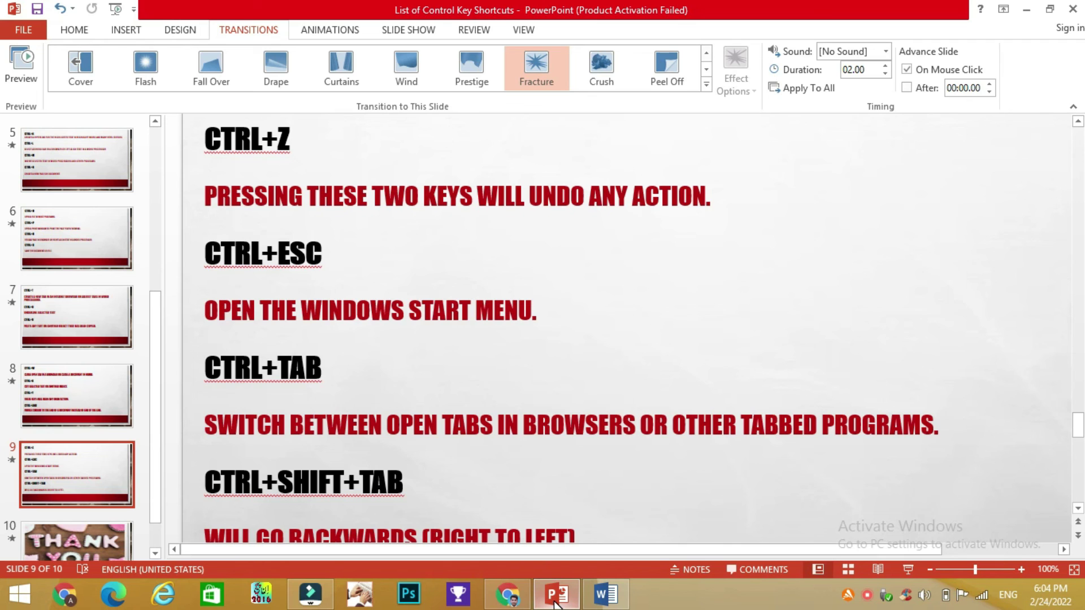
pyautogui.moveTo(507, 594)
pyautogui.click(507, 540)
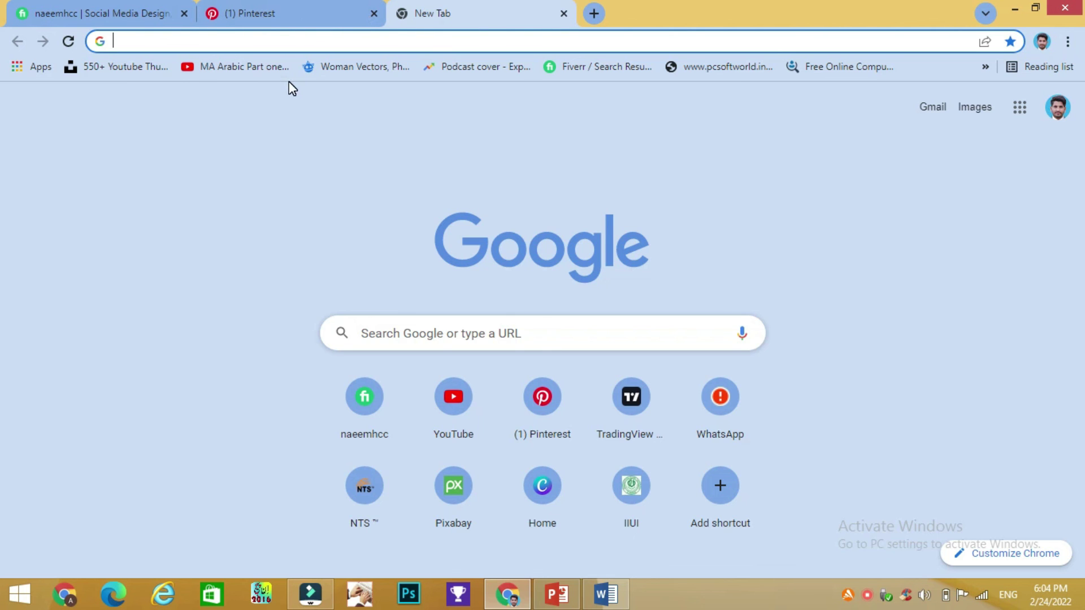
pyautogui.click(306, 10)
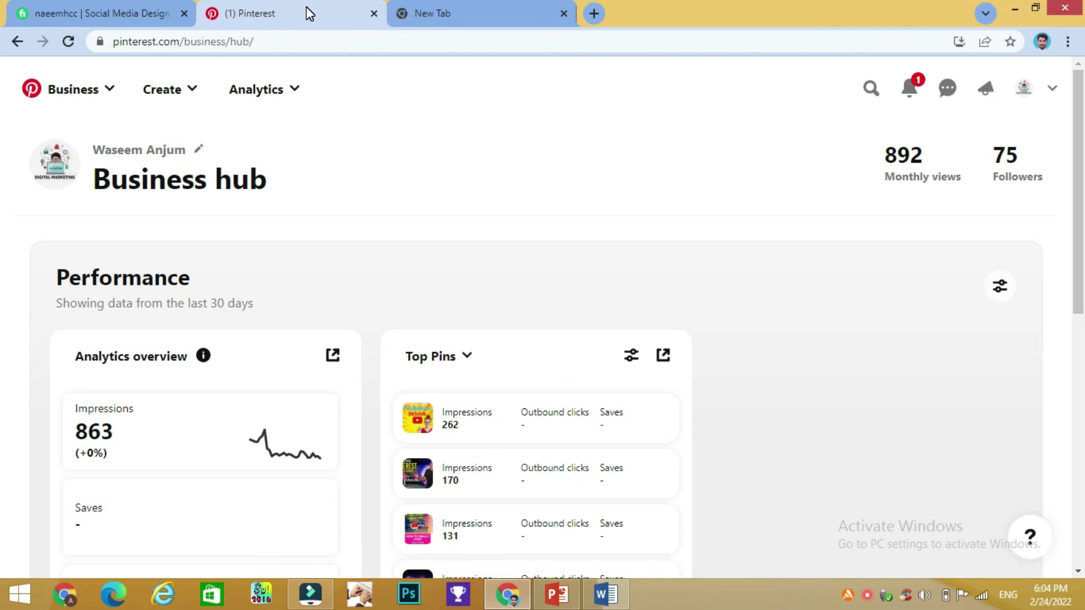
pyautogui.hotkey('ctrl', 'Tab')
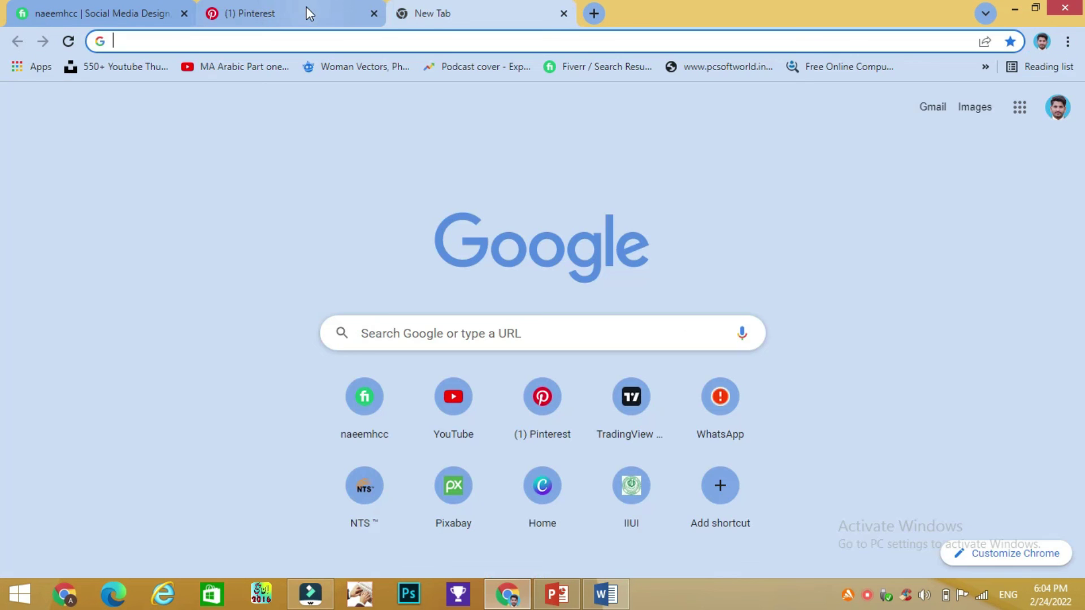
pyautogui.hotkey('ctrl', 'Tab')
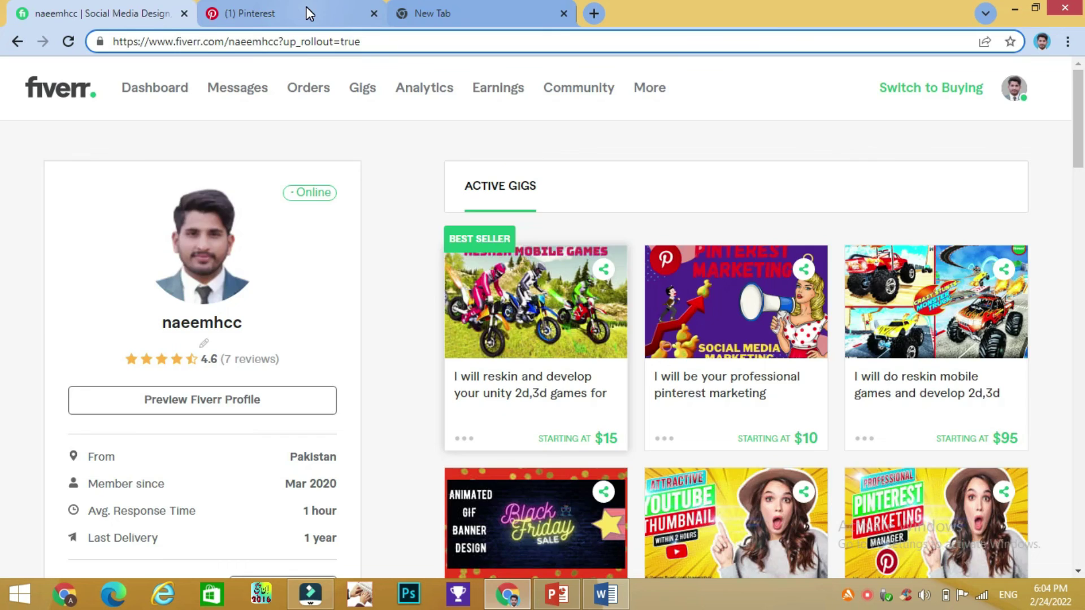
pyautogui.hotkey('ctrl', 'Tab')
pyautogui.hotkey('ctrl', 'Tab')
pyautogui.hotkey('ctrl', 'shift', 'Tab')
pyautogui.hotkey('ctrl', 'Tab')
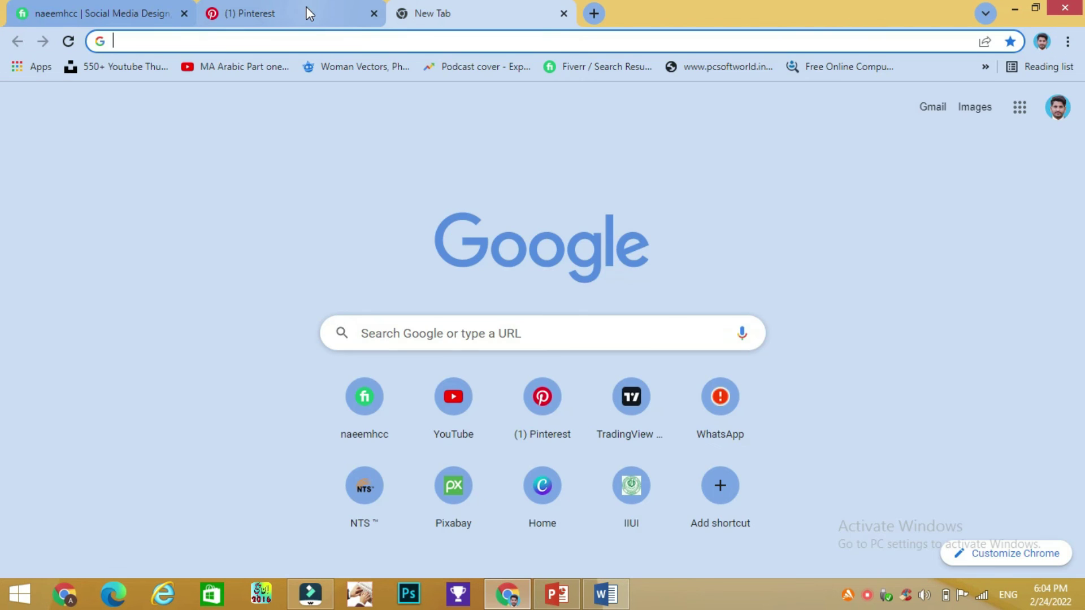
pyautogui.hotkey('ctrl', 'Tab')
pyautogui.hotkey('ctrl', 'Tab')
pyautogui.hotkey('ctrl', 'Tab')
pyautogui.hotkey('ctrl', 'Tab')
pyautogui.hotkey('ctrl', 'Tab')
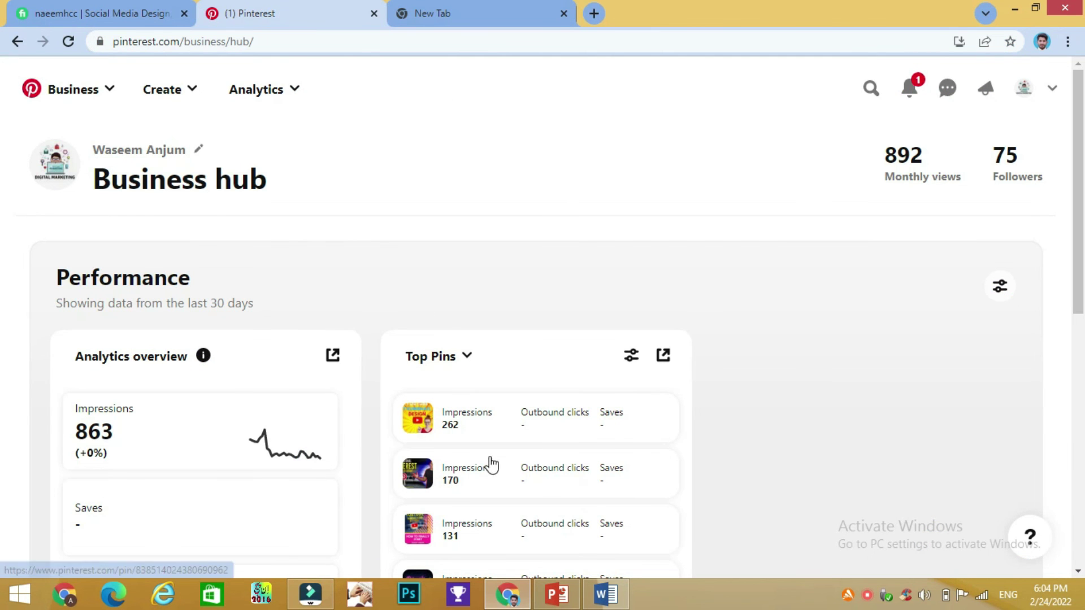
pyautogui.click(560, 596)
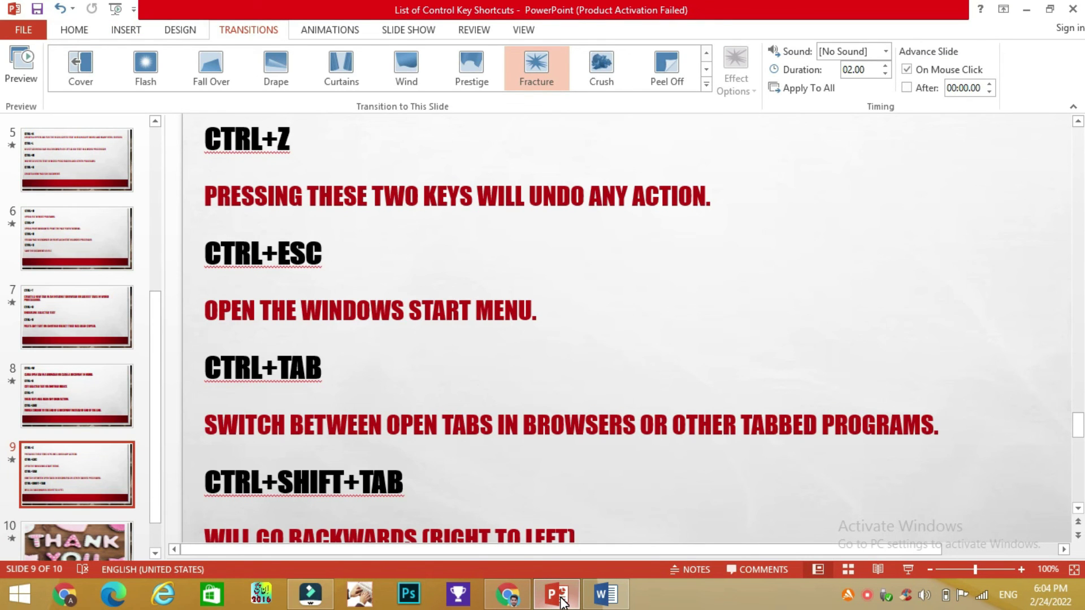
# - Scroll the presentation to slide 10, then switch back to Chrome
pyautogui.click(1078, 435)
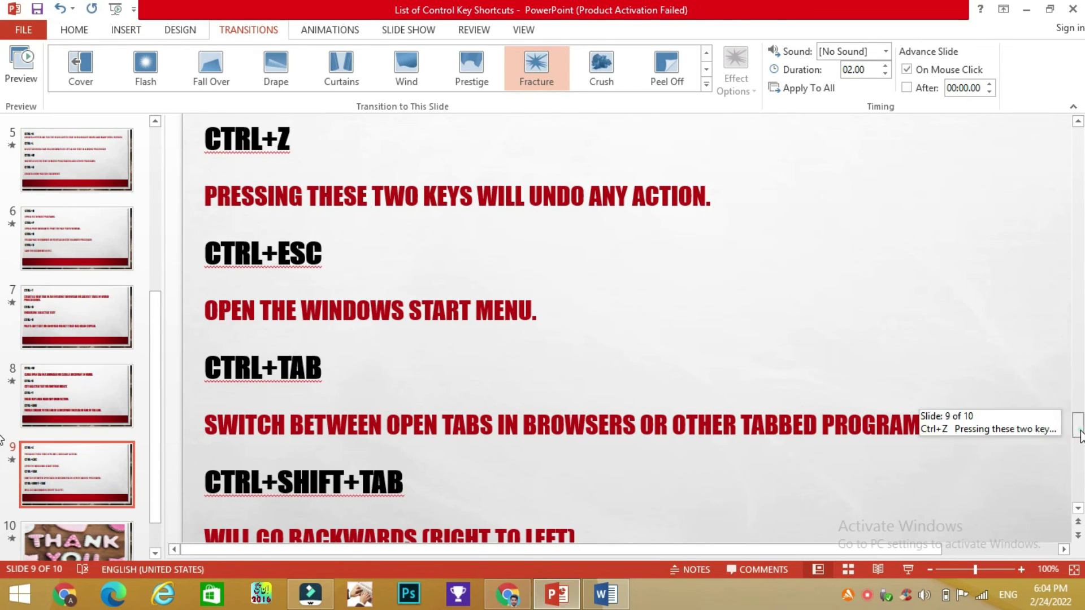
pyautogui.moveTo(1081, 441); pyautogui.dragTo(1081, 459)
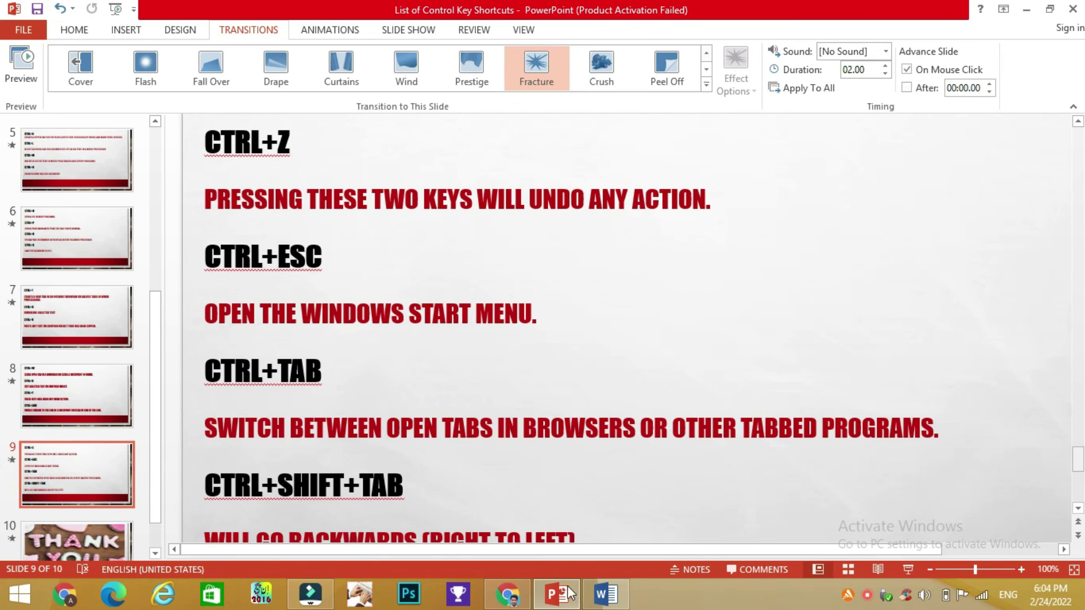
pyautogui.click(507, 594)
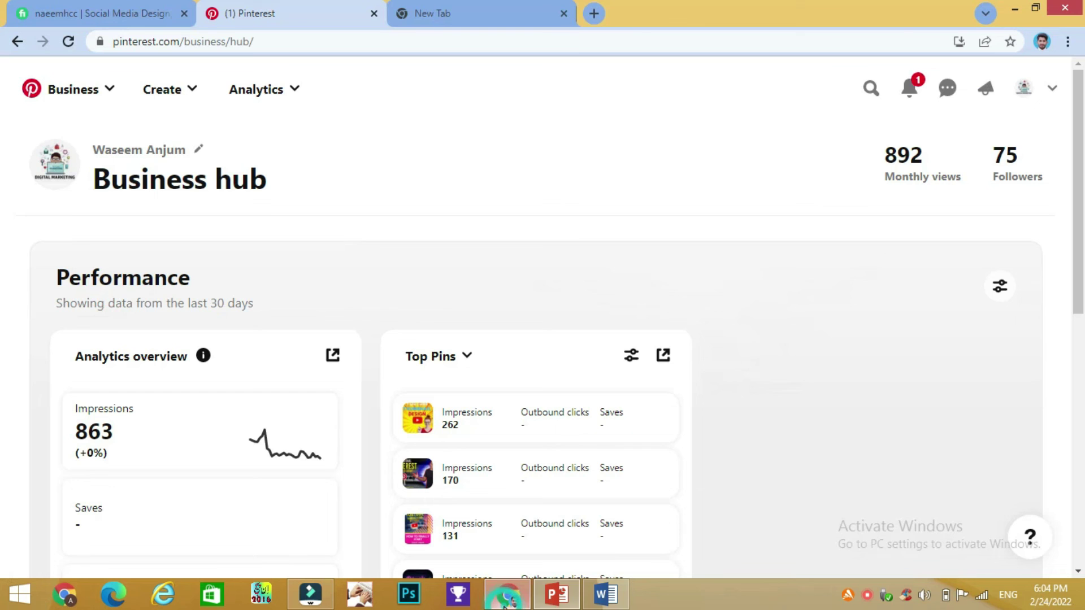
# - From the New Tab page, cycle through Chrome tabs with Ctrl+Shift+Tab and Ctrl+Tab
pyautogui.click(458, 8)
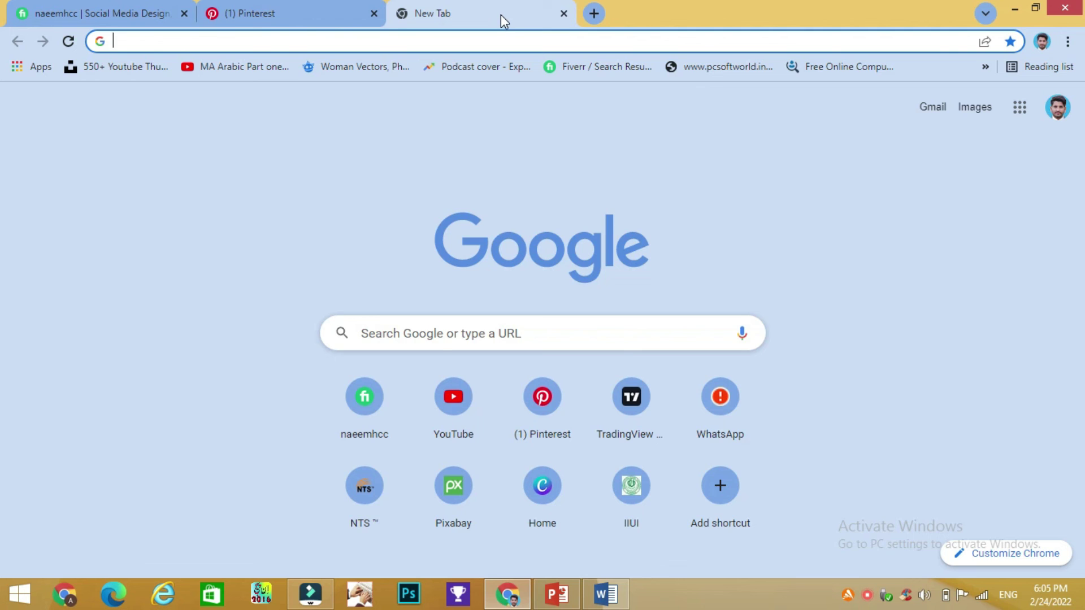
pyautogui.hotkey('ctrl', 'shift', 'Tab')
pyautogui.hotkey('ctrl', 'shift', 'Tab')
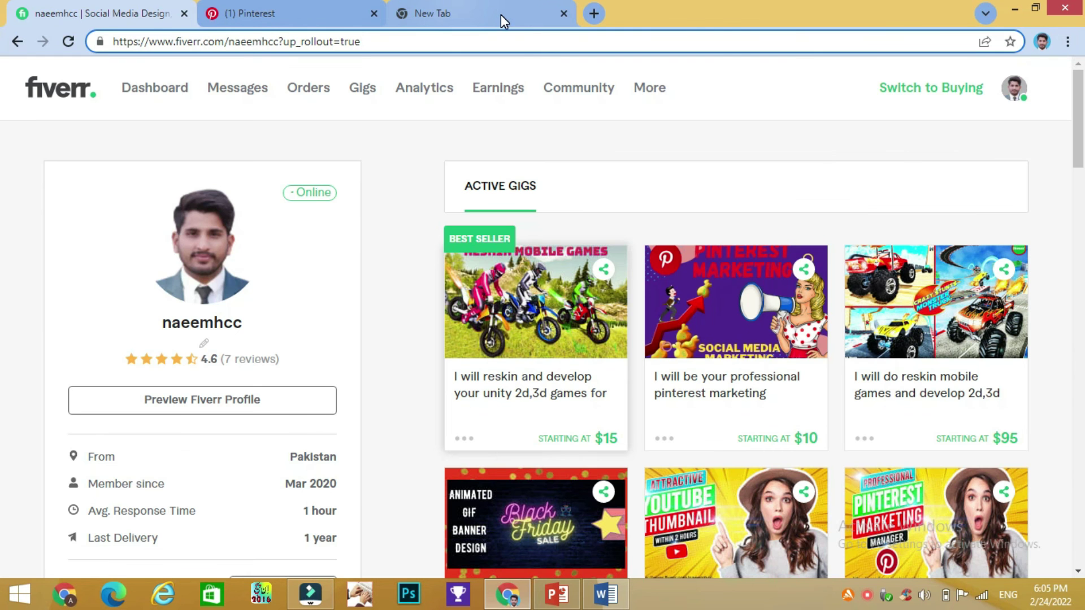
pyautogui.hotkey('ctrl', 'Tab')
pyautogui.hotkey('ctrl', 'shift', 'Tab')
pyautogui.click(556, 593)
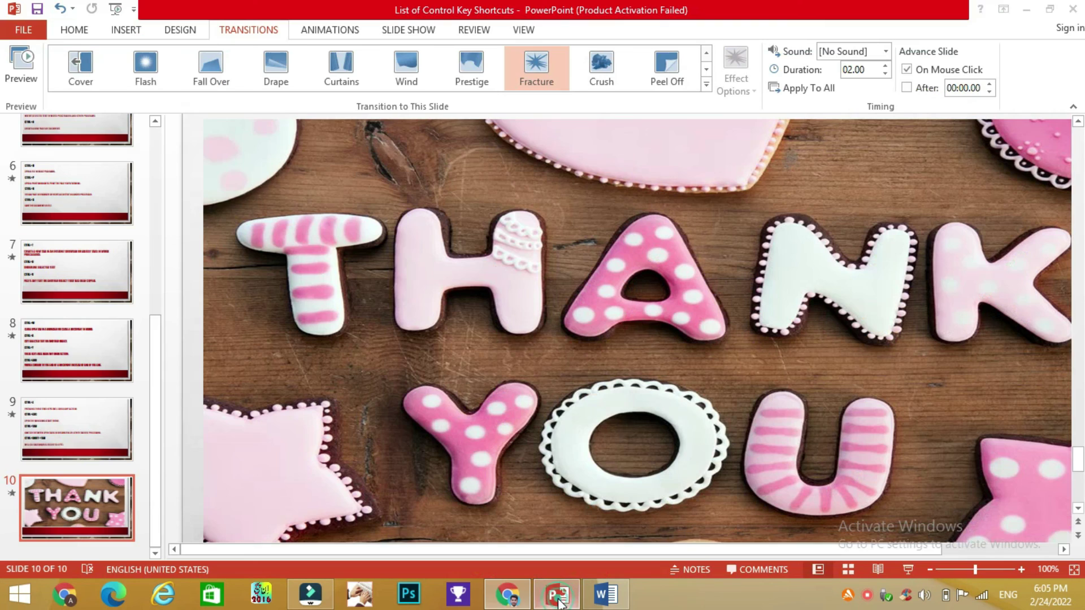
pyautogui.click(66, 438)
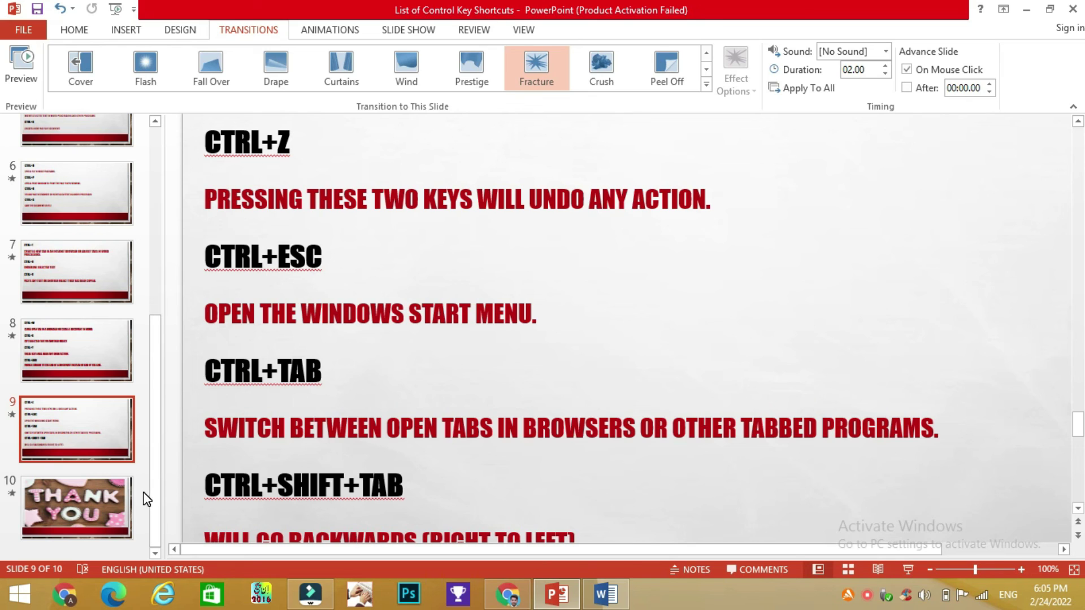
pyautogui.click(70, 519)
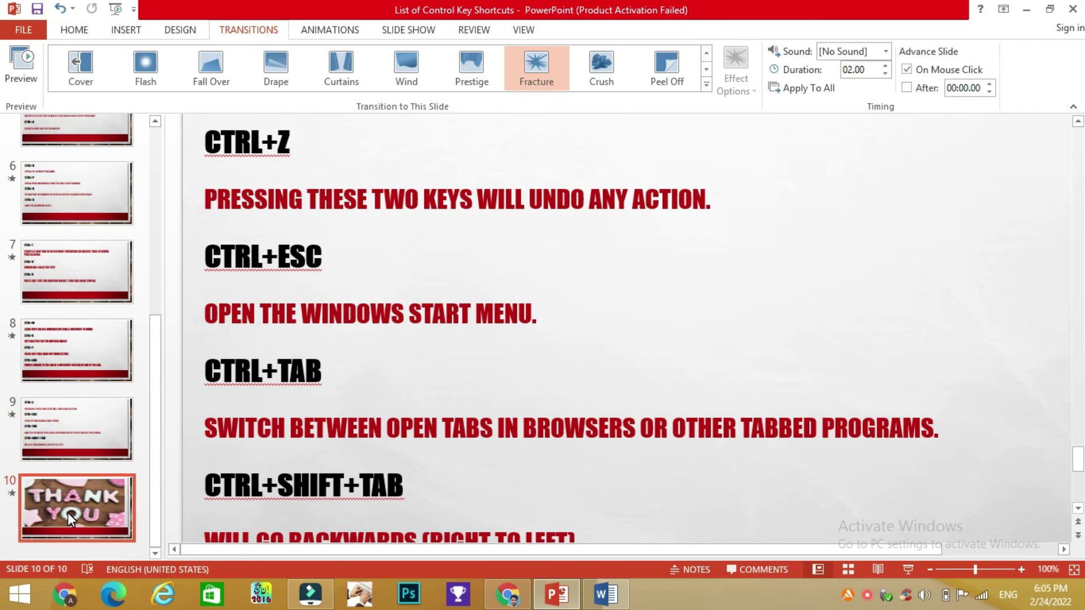